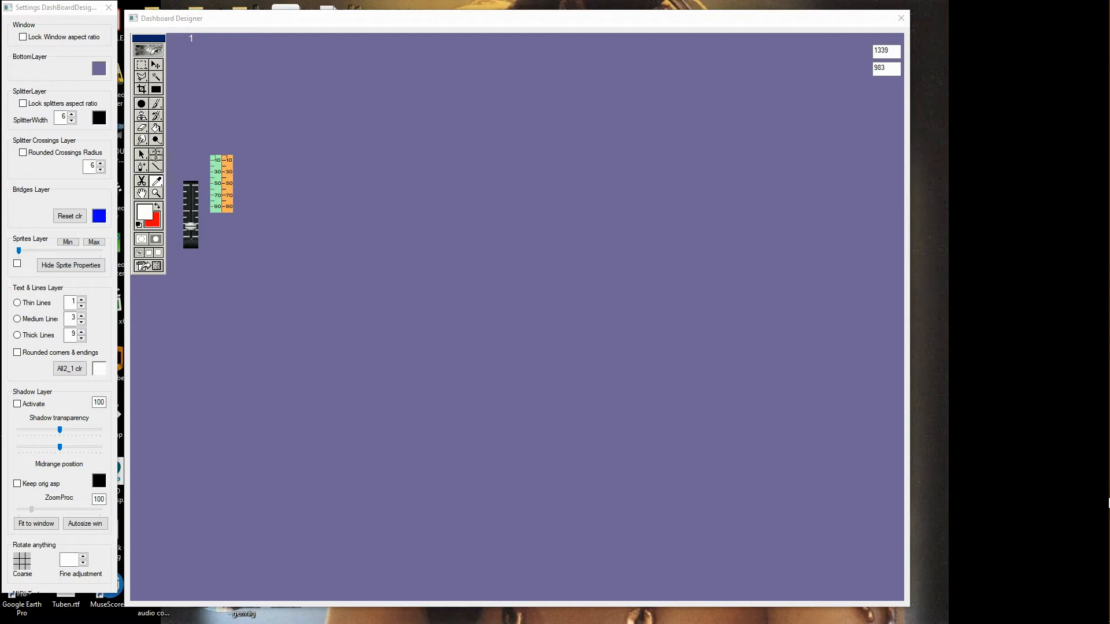
# Add the text "Hello world!" to the lower half of the canvas with the Text tool, keeping its TextMenu window clear of the text
pyautogui.click(156, 154)
pyautogui.moveTo(171, 10); pyautogui.dragTo(388, 382)
pyautogui.moveTo(494, 386); pyautogui.dragTo(496, 294)
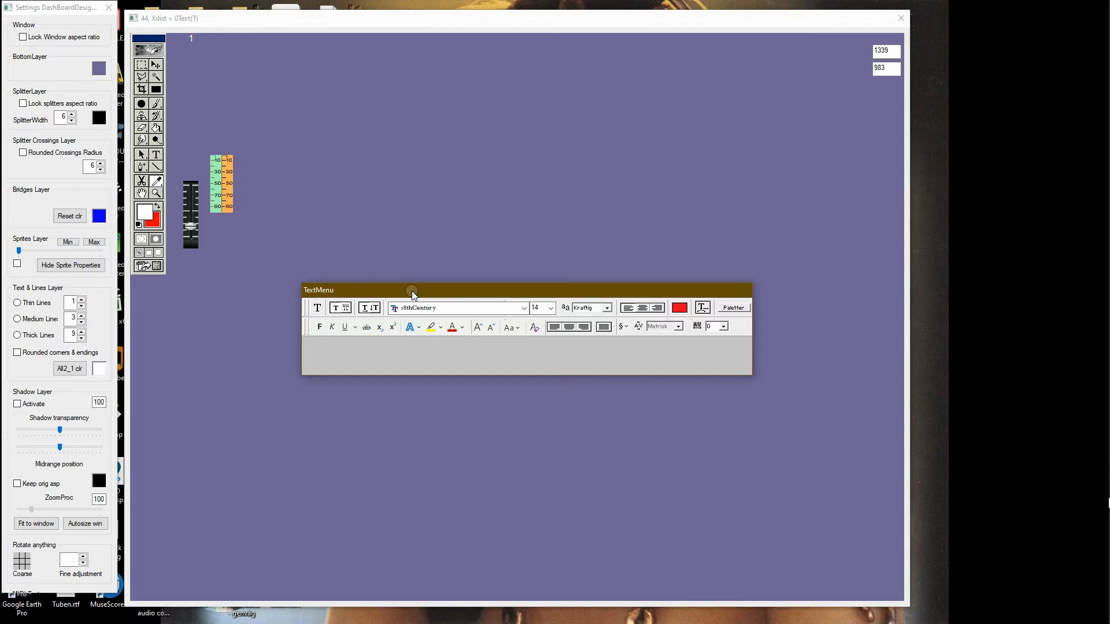
pyautogui.moveTo(411, 290); pyautogui.dragTo(374, 98)
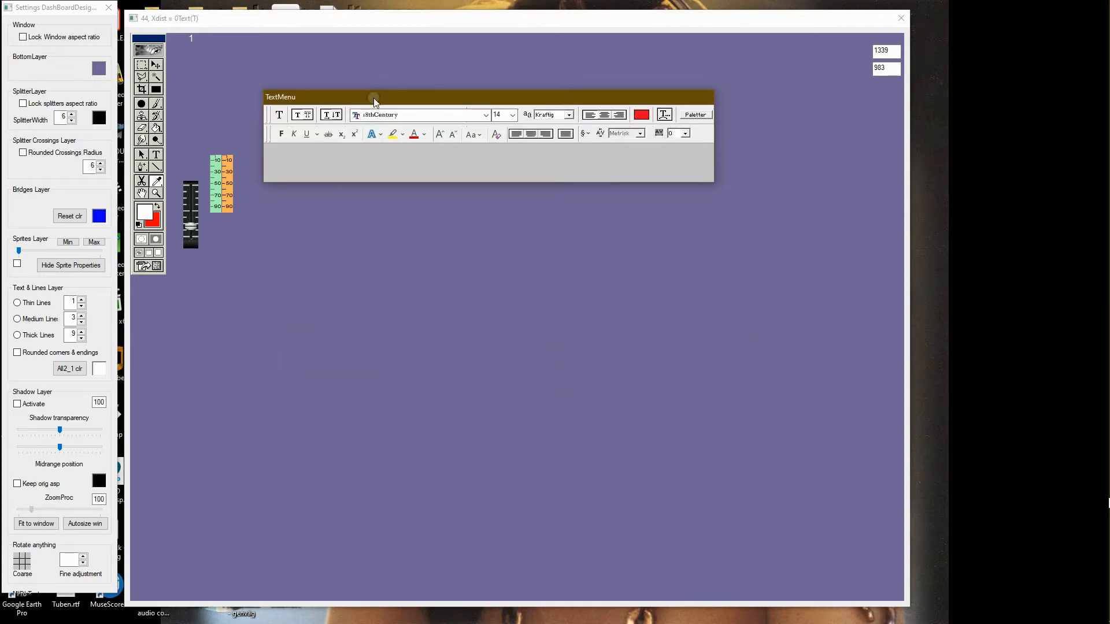
pyautogui.click(399, 436)
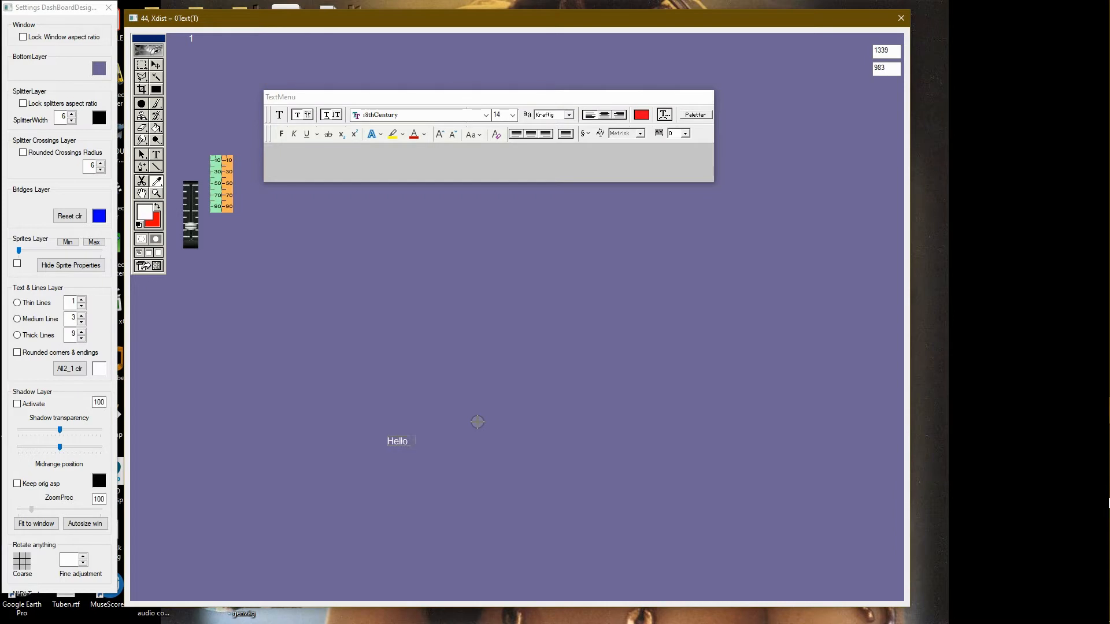
pyautogui.write('Hello world!')
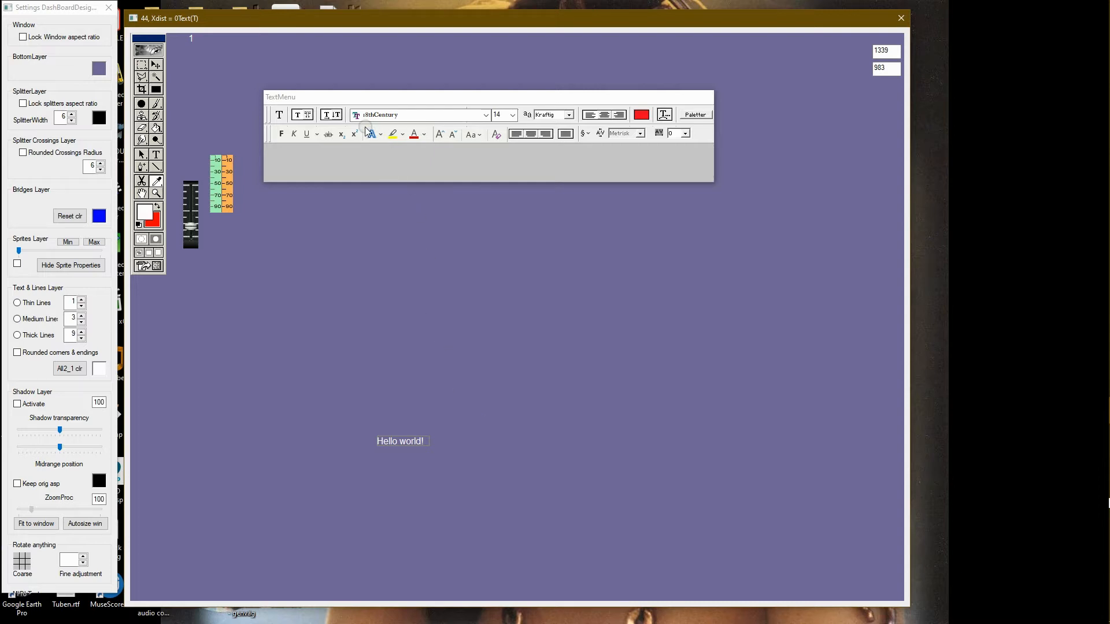
# Set the "Hello world!" text to size 60 and its font to Asimov
pyautogui.click(512, 114)
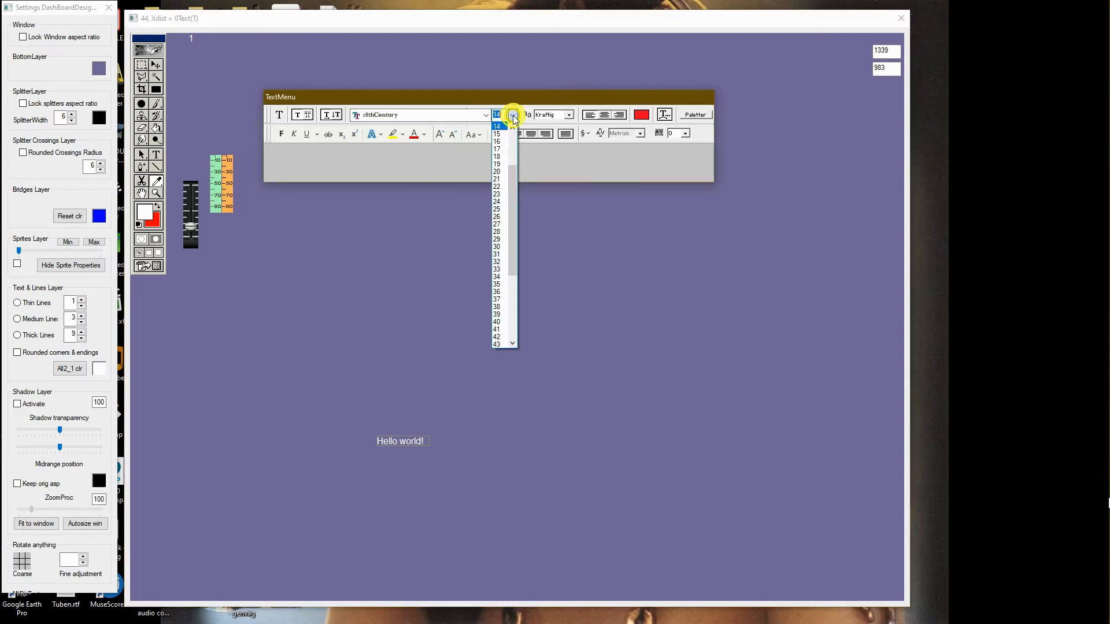
pyautogui.click(515, 321)
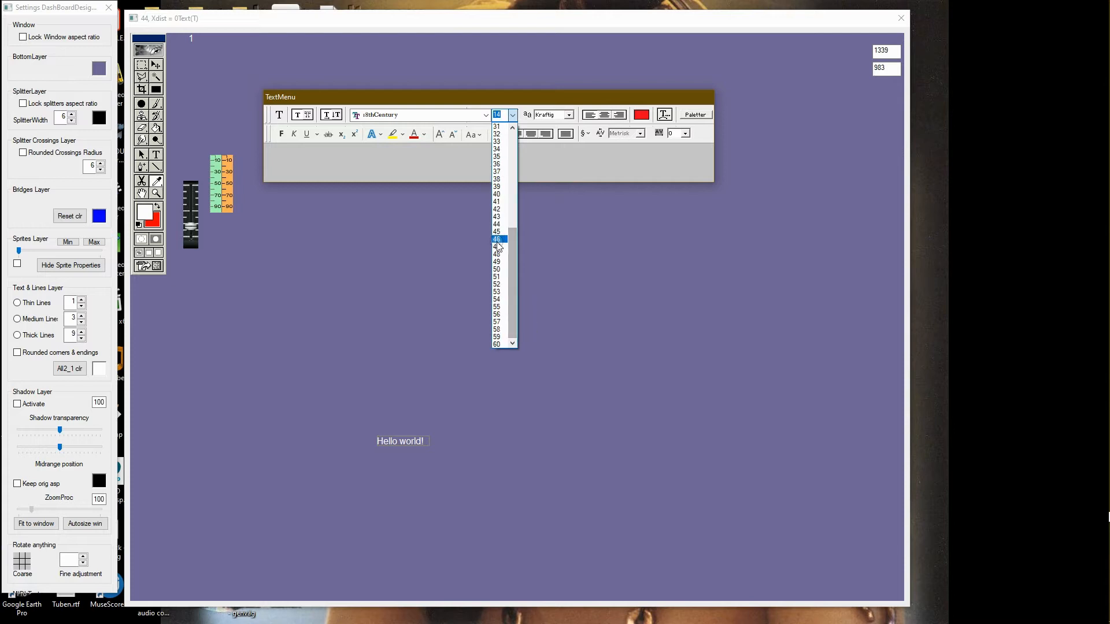
pyautogui.click(499, 345)
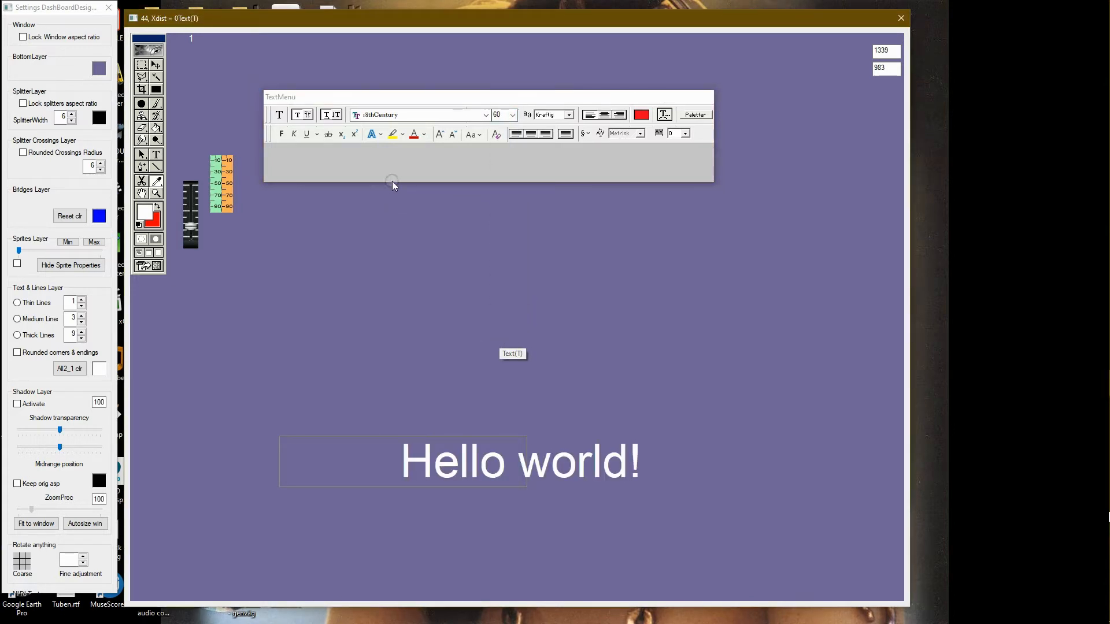
pyautogui.click(486, 115)
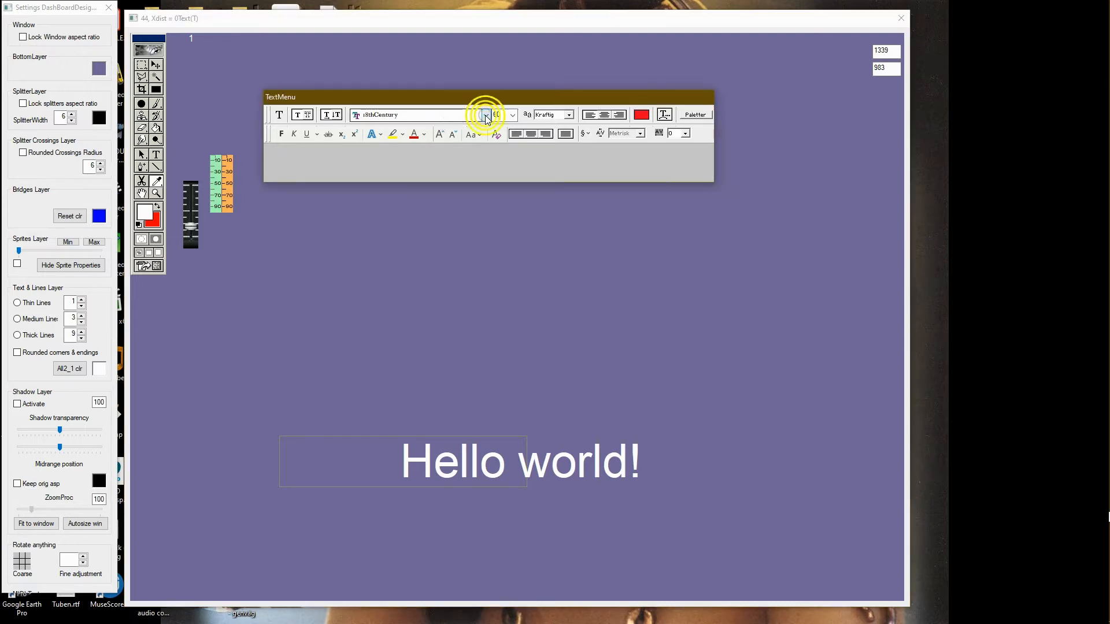
pyautogui.click(485, 327)
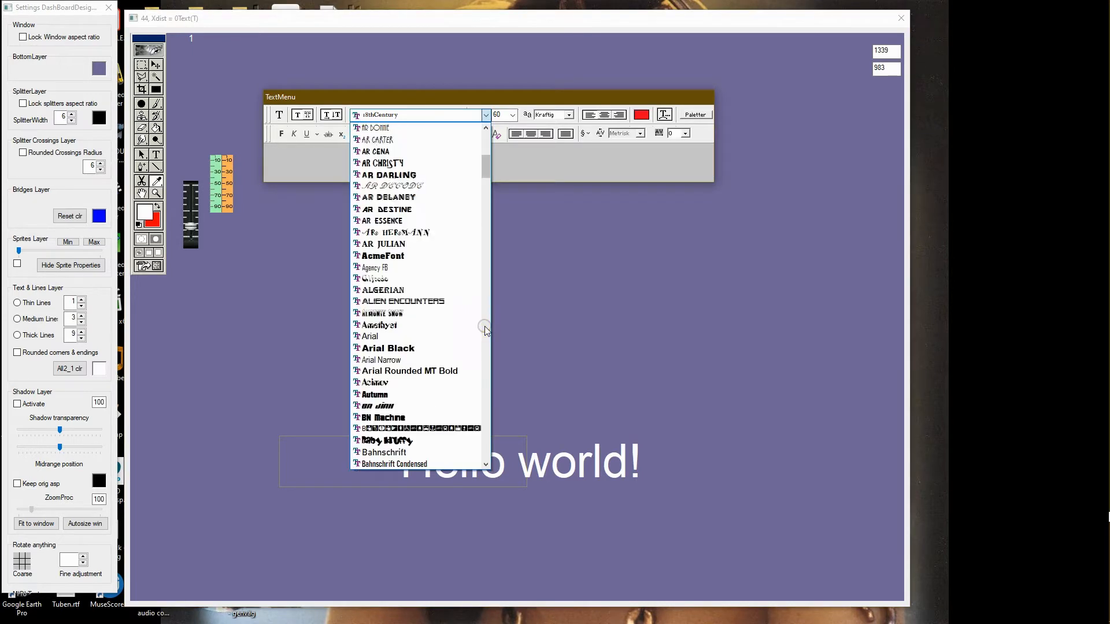
pyautogui.click(397, 382)
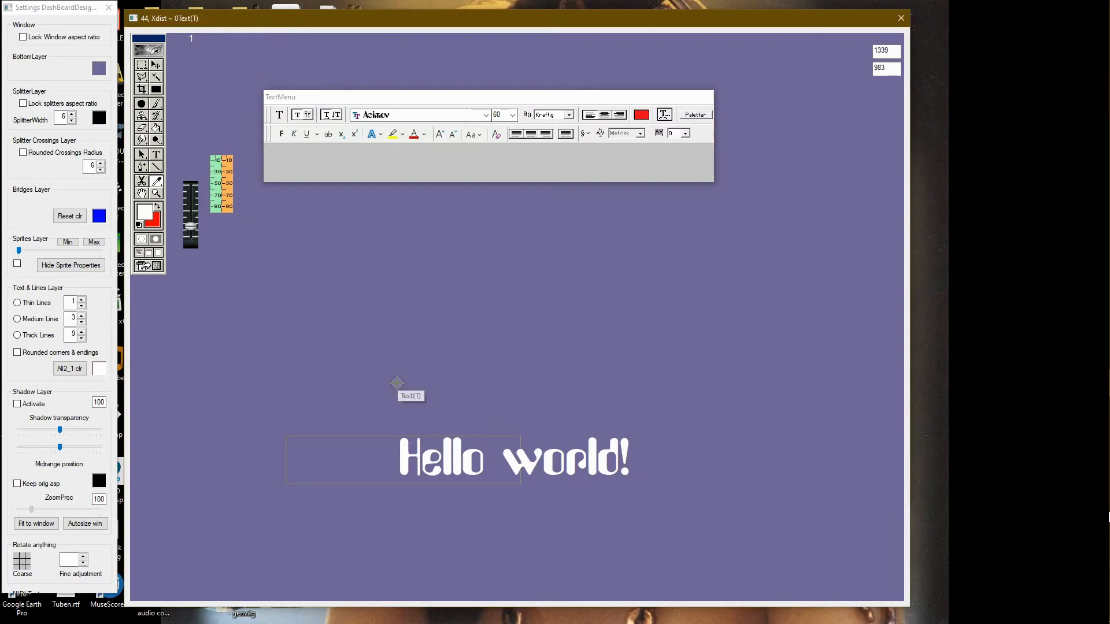
# Try bold, italic, underline and strikethrough on the text, and remove each style again
pyautogui.click(281, 134)
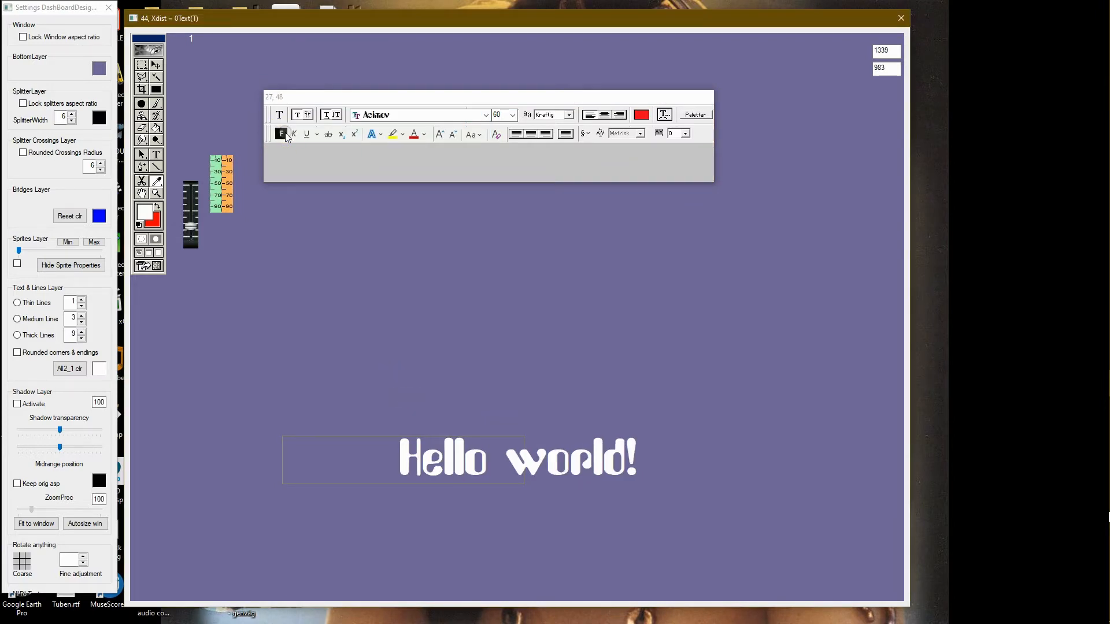
pyautogui.click(295, 135)
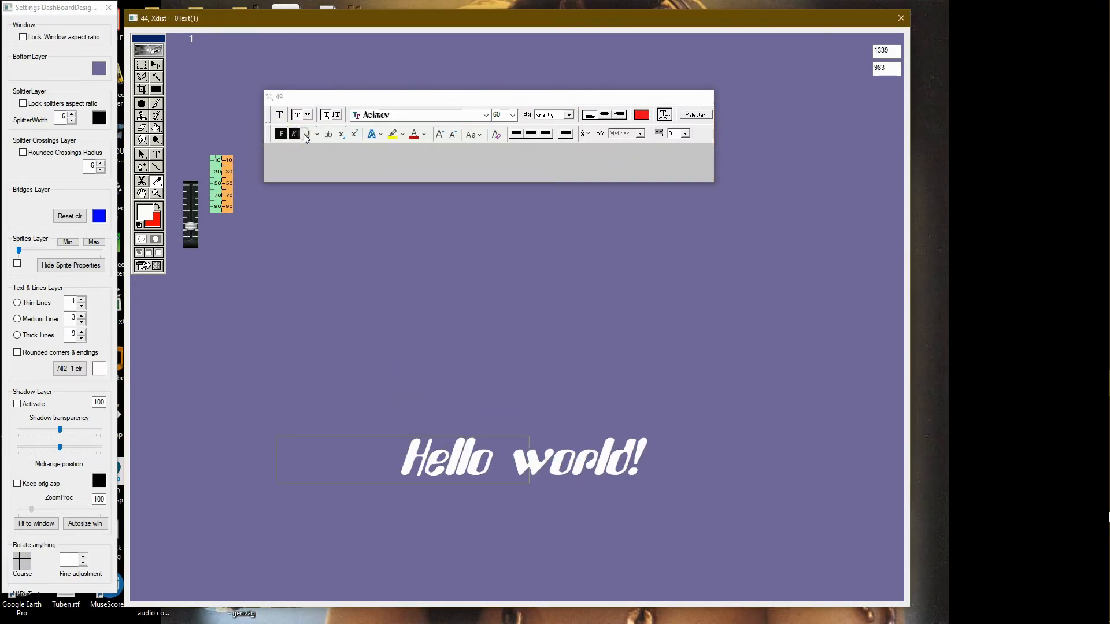
pyautogui.click(307, 135)
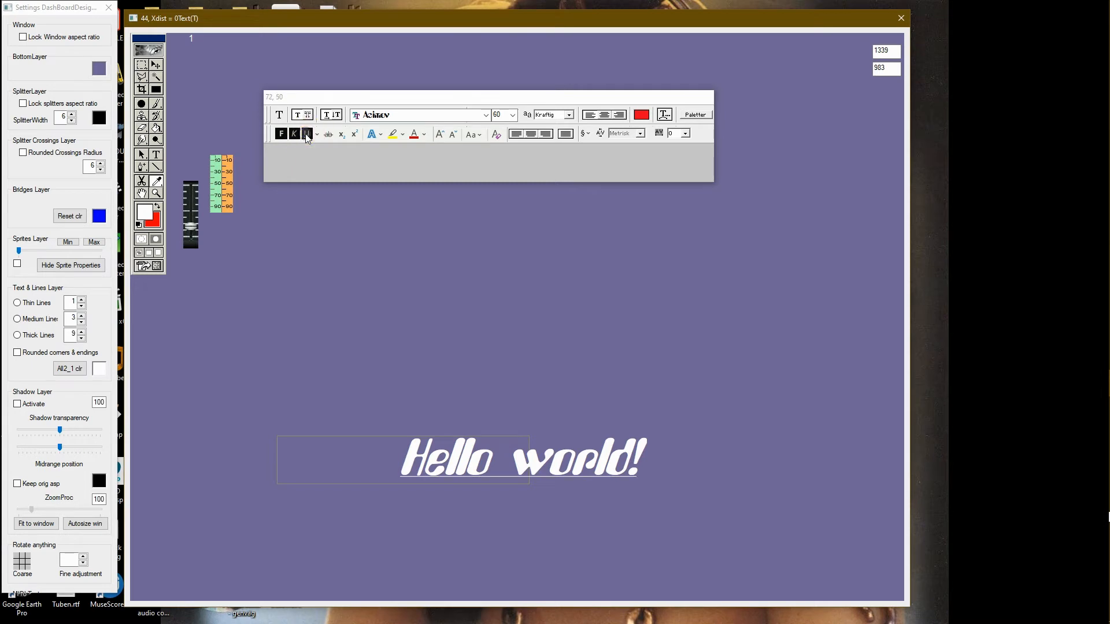
pyautogui.click(281, 137)
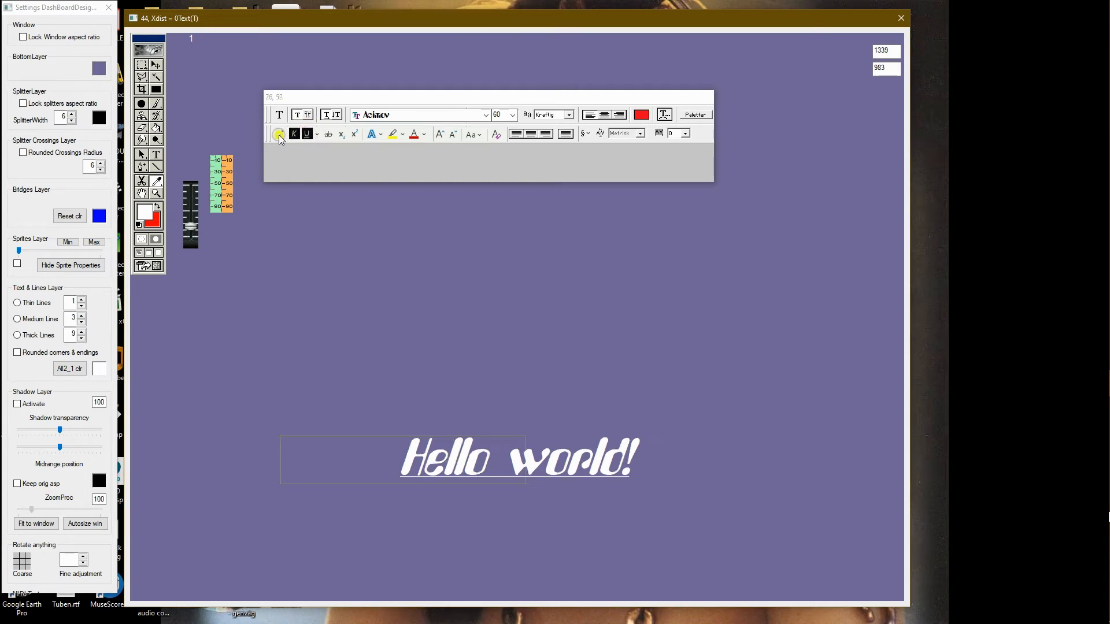
pyautogui.click(294, 136)
pyautogui.click(307, 135)
pyautogui.click(327, 135)
pyautogui.click(327, 136)
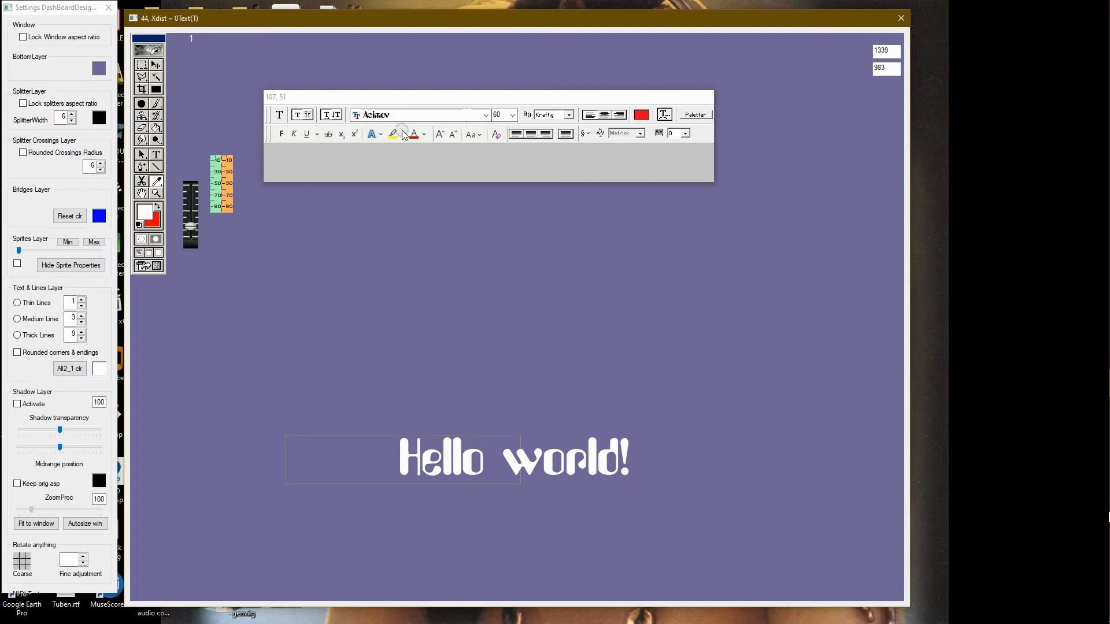
# Reduce the text's font size in single steps to 56
pyautogui.click(453, 136)
pyautogui.click(453, 137)
pyautogui.click(452, 137)
pyautogui.click(453, 138)
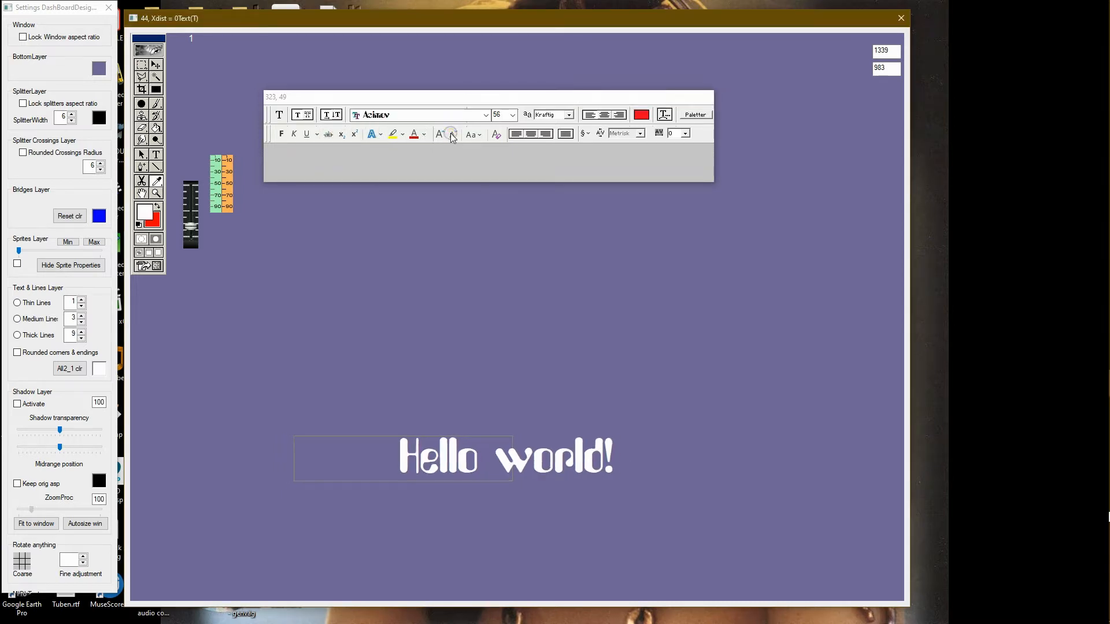
# Enlarge the "Hello world!" text in single steps to font size 88
pyautogui.click(439, 136)
pyautogui.click(439, 137)
pyautogui.click(440, 136)
pyautogui.click(439, 136)
pyautogui.click(439, 136)
pyautogui.click(439, 137)
pyautogui.click(440, 136)
pyautogui.click(439, 137)
pyautogui.click(440, 137)
pyautogui.click(439, 137)
pyautogui.click(439, 137)
pyautogui.click(439, 137)
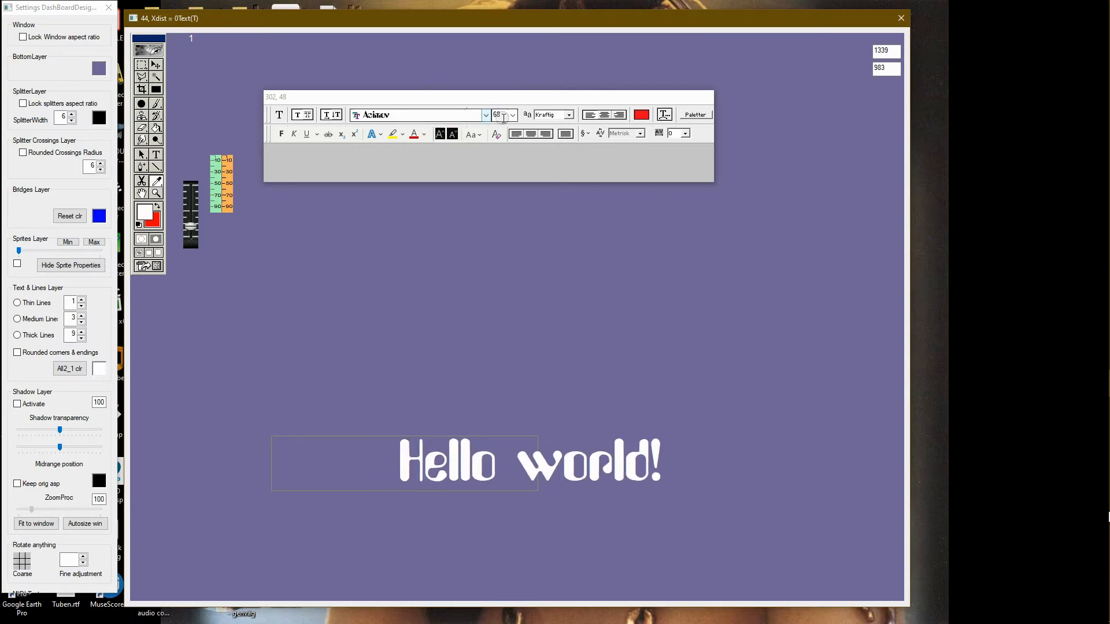
pyautogui.click(442, 137)
pyautogui.click(442, 137)
pyautogui.click(442, 136)
pyautogui.click(442, 136)
pyautogui.click(443, 136)
pyautogui.click(443, 136)
pyautogui.click(442, 137)
pyautogui.click(442, 136)
pyautogui.click(442, 136)
pyautogui.click(442, 137)
pyautogui.click(442, 136)
pyautogui.click(442, 136)
pyautogui.click(442, 137)
pyautogui.click(443, 137)
pyautogui.click(442, 137)
pyautogui.click(442, 136)
pyautogui.click(442, 137)
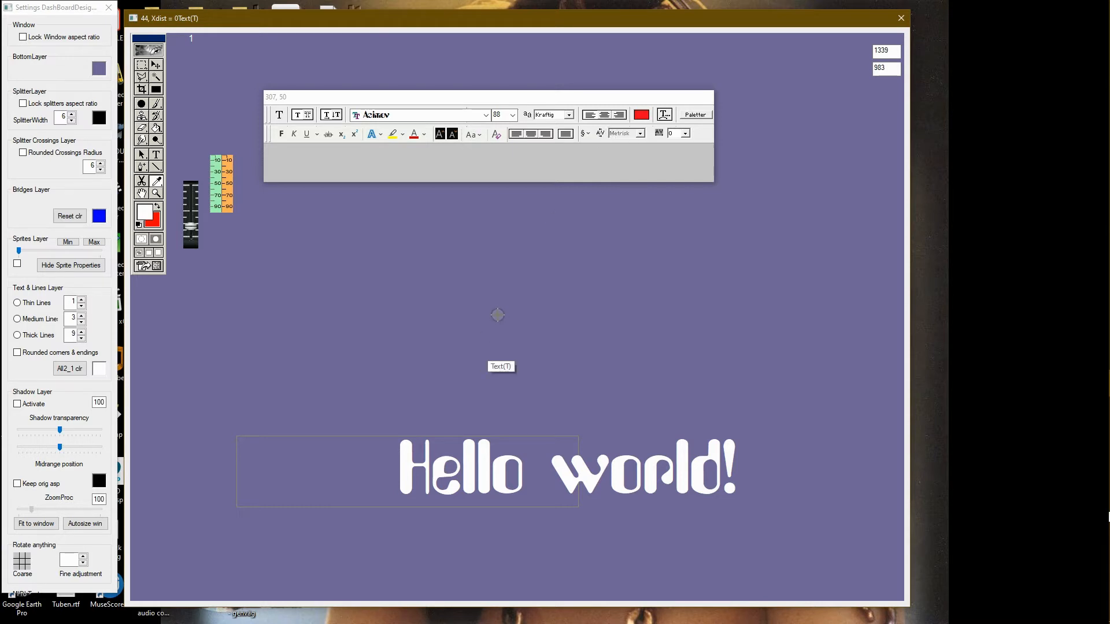
# Lay the text out along an arc and lower the arc's crest to flatten the curve
pyautogui.click(664, 115)
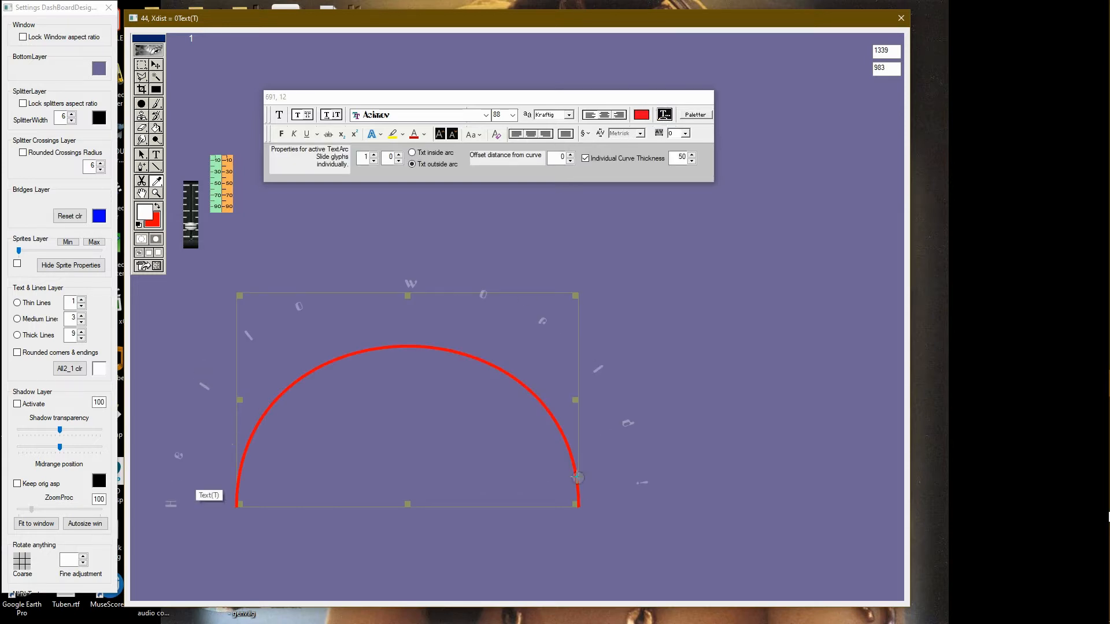
pyautogui.moveTo(409, 295); pyautogui.dragTo(393, 368)
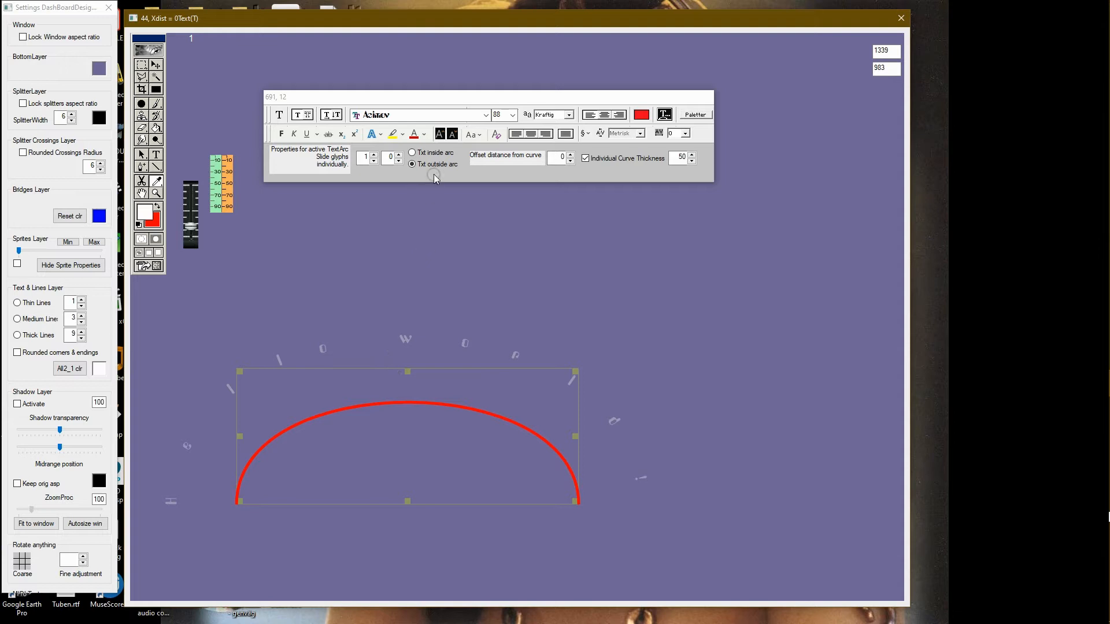
# Bring the letters closer to the arc by setting the offset distance from the curve to -80
pyautogui.click(570, 162)
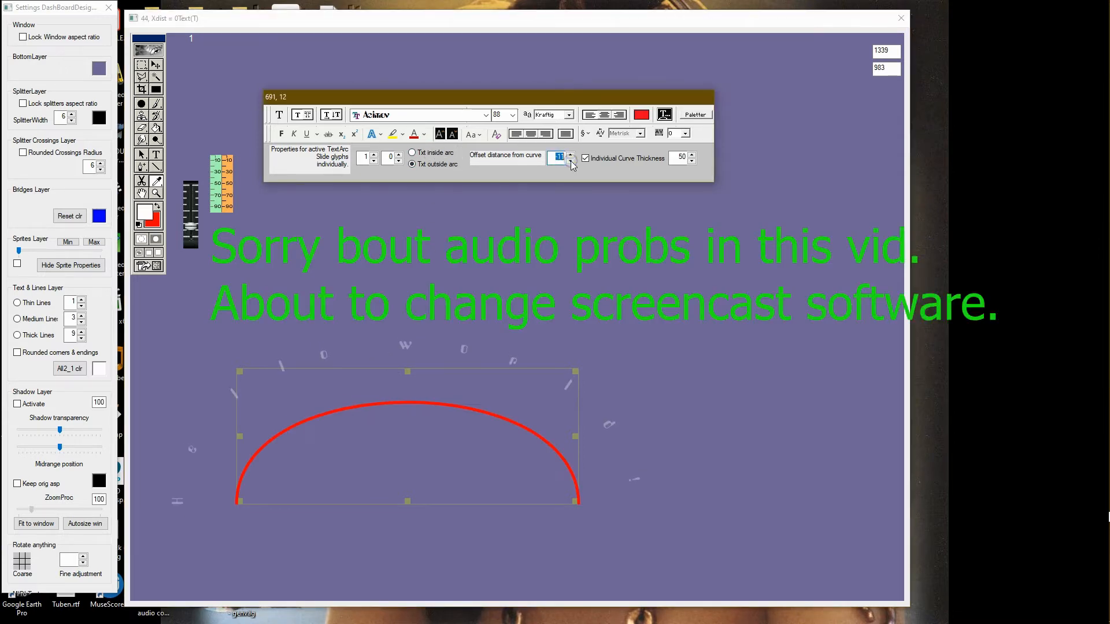
pyautogui.click(571, 162)
pyautogui.click(570, 162)
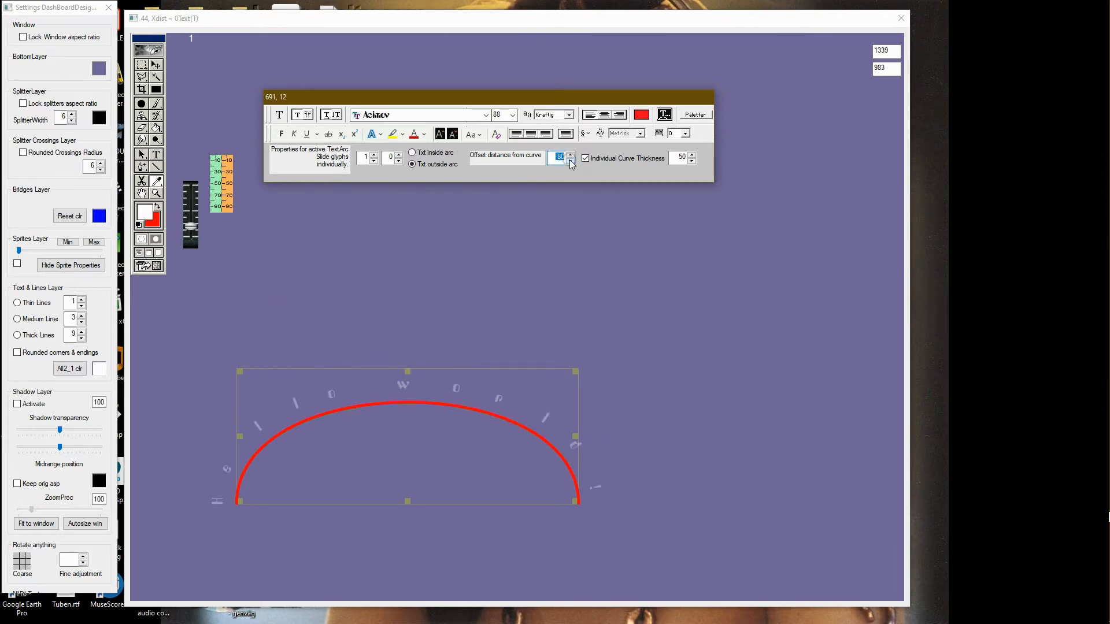
# Try the text inside the arc, and return it to outside the arc
pyautogui.click(412, 152)
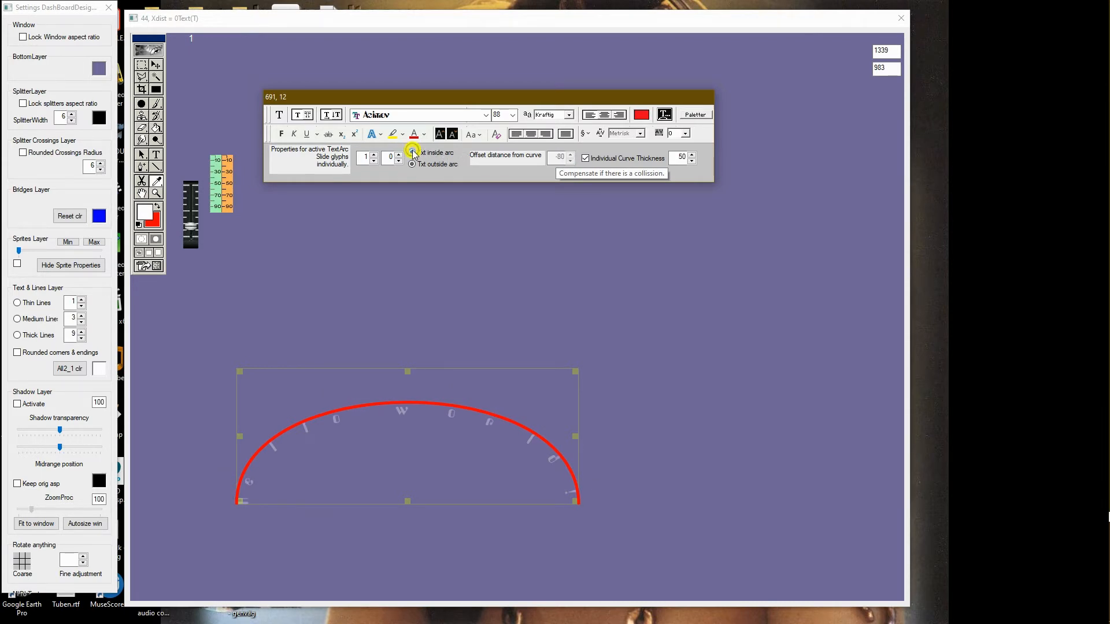
pyautogui.click(571, 155)
pyautogui.click(570, 161)
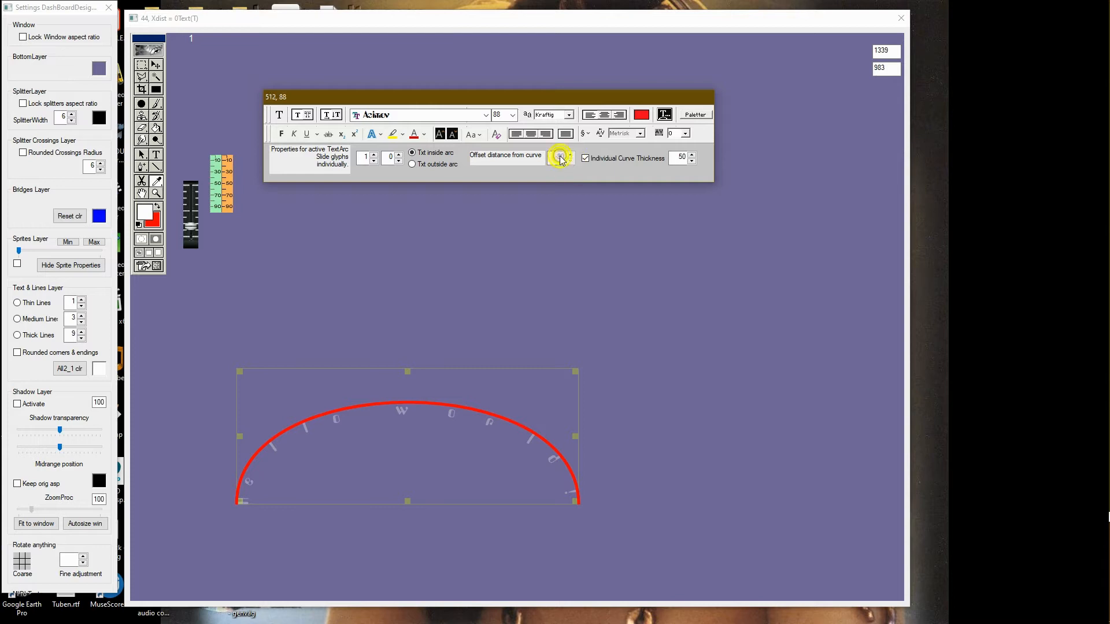
pyautogui.click(412, 165)
pyautogui.click(412, 153)
pyautogui.click(412, 165)
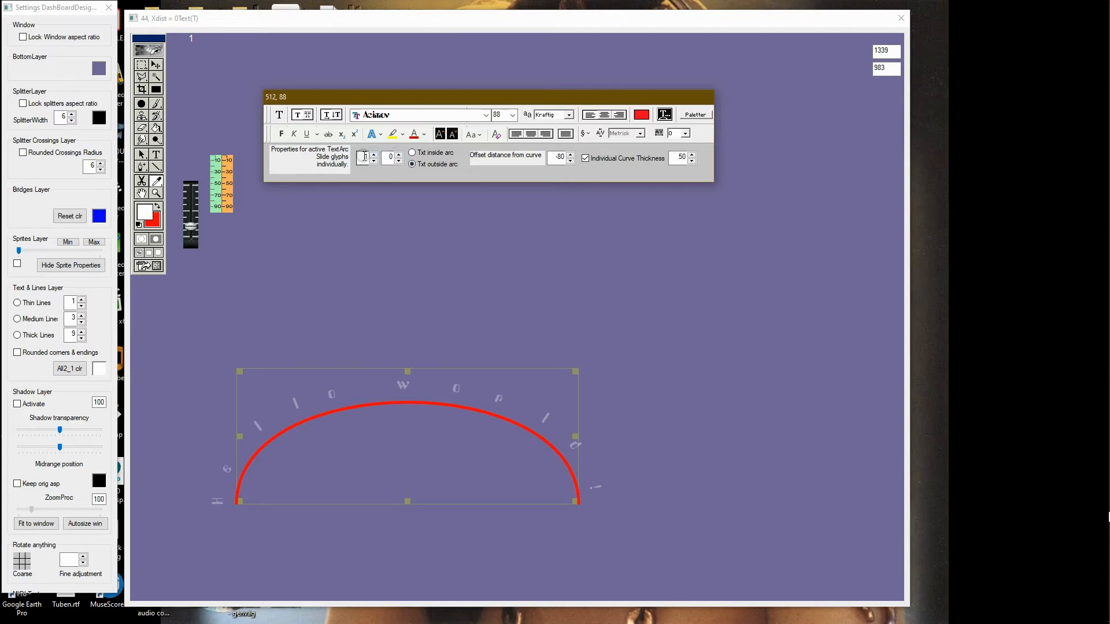
# Nudge the first glyph along the path and raise the crest of the arc to reshape the curve
pyautogui.click(399, 157)
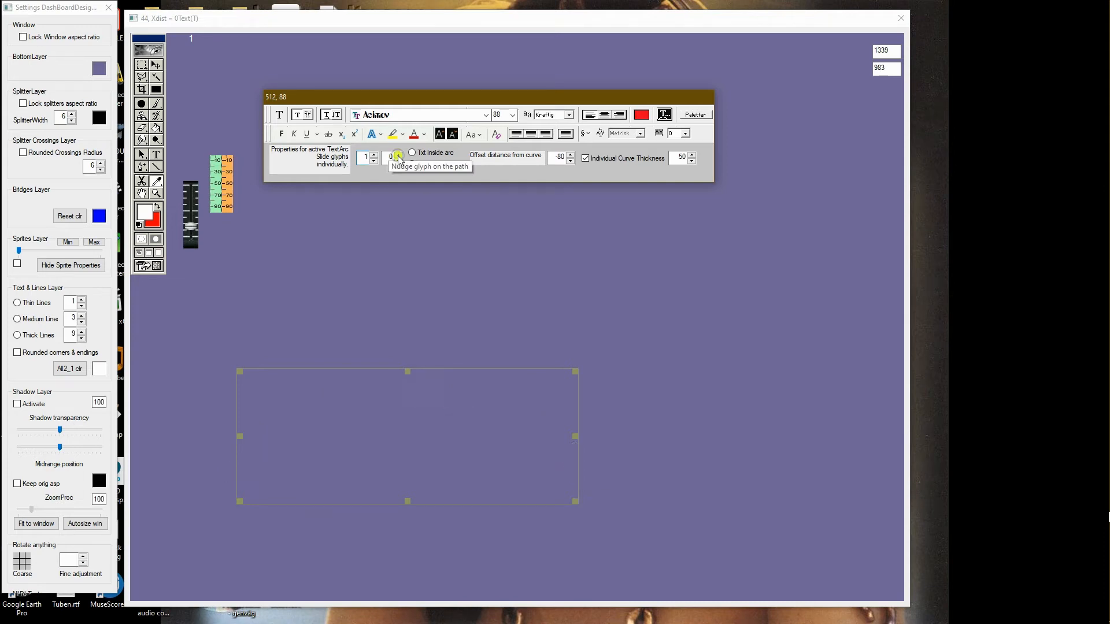
pyautogui.click(203, 509)
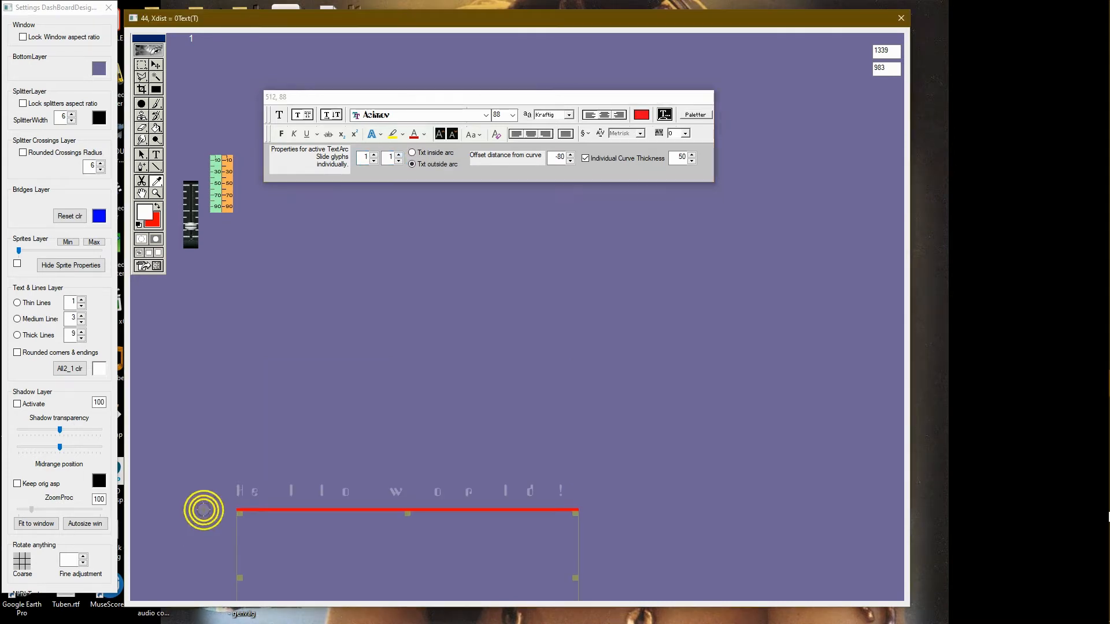
pyautogui.moveTo(404, 514); pyautogui.dragTo(407, 389)
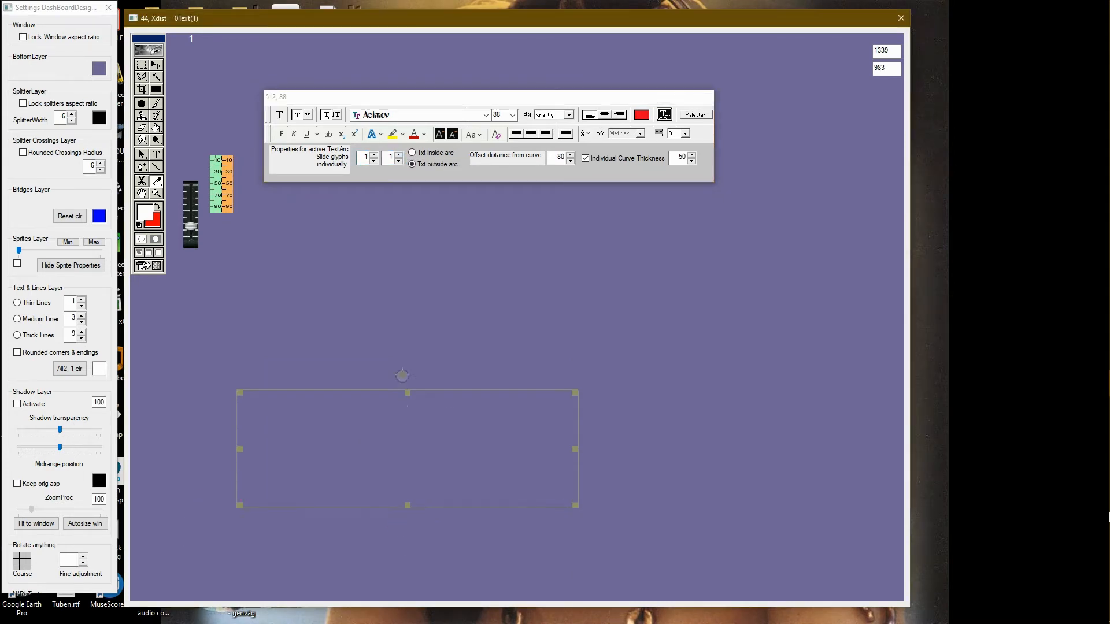
pyautogui.click(399, 154)
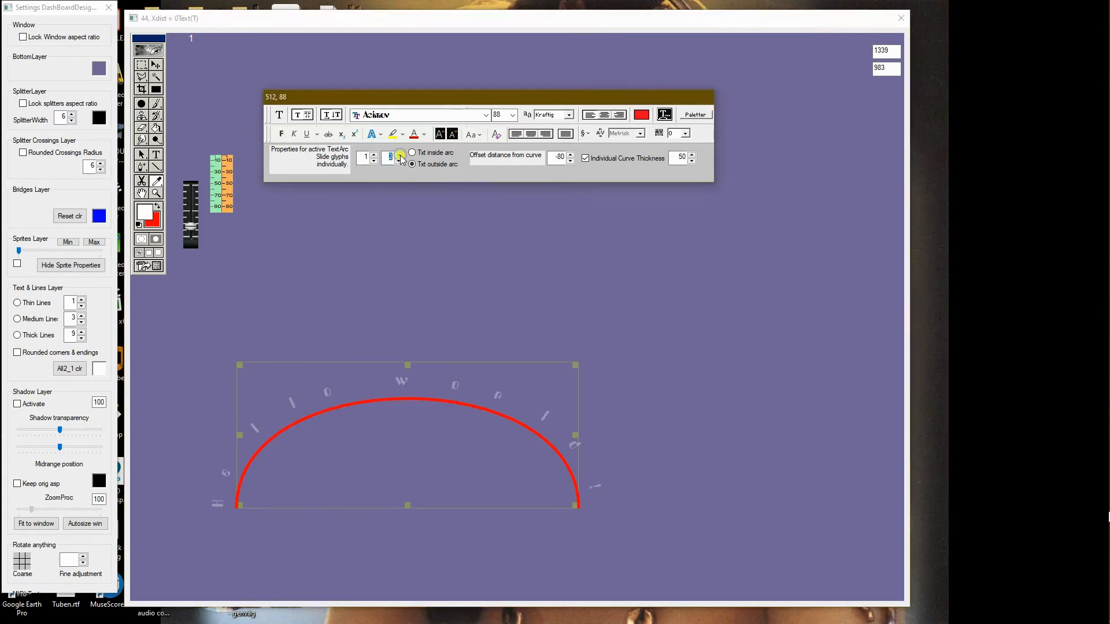
pyautogui.click(400, 156)
pyautogui.click(399, 160)
# Slide glyph 2 individually along the arc, forward and back, to adjust its spacing
pyautogui.click(374, 155)
pyautogui.click(399, 154)
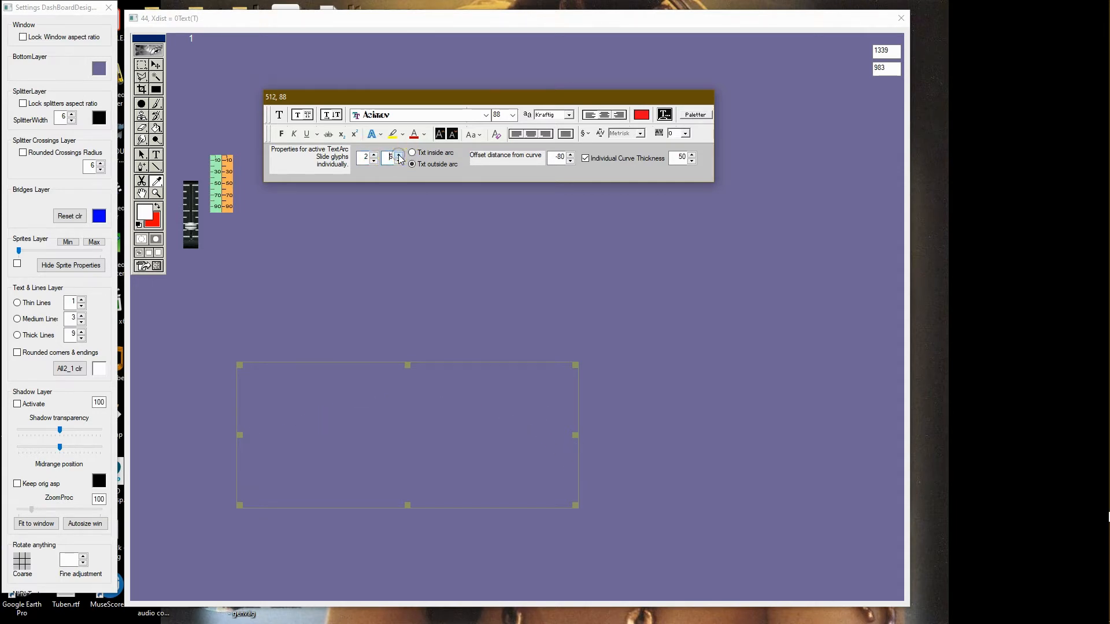
pyautogui.click(399, 162)
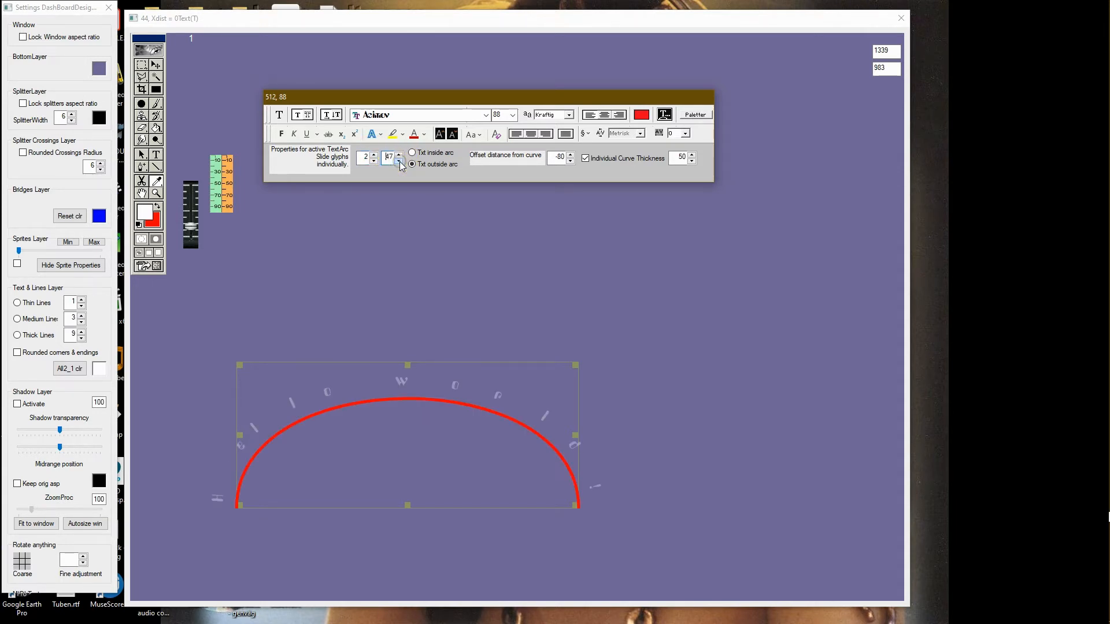
pyautogui.click(399, 161)
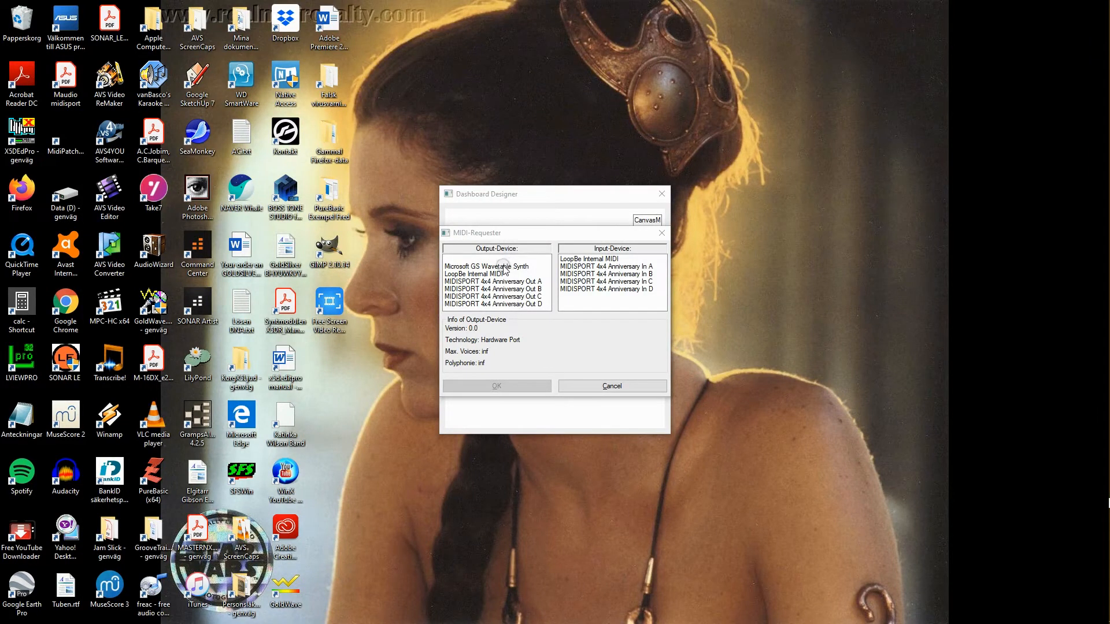
# Select Microsoft GS Wavetable Synth as the MIDI output device and move the Dashboard Designer window clear of the MIDI requester
pyautogui.click(497, 231)
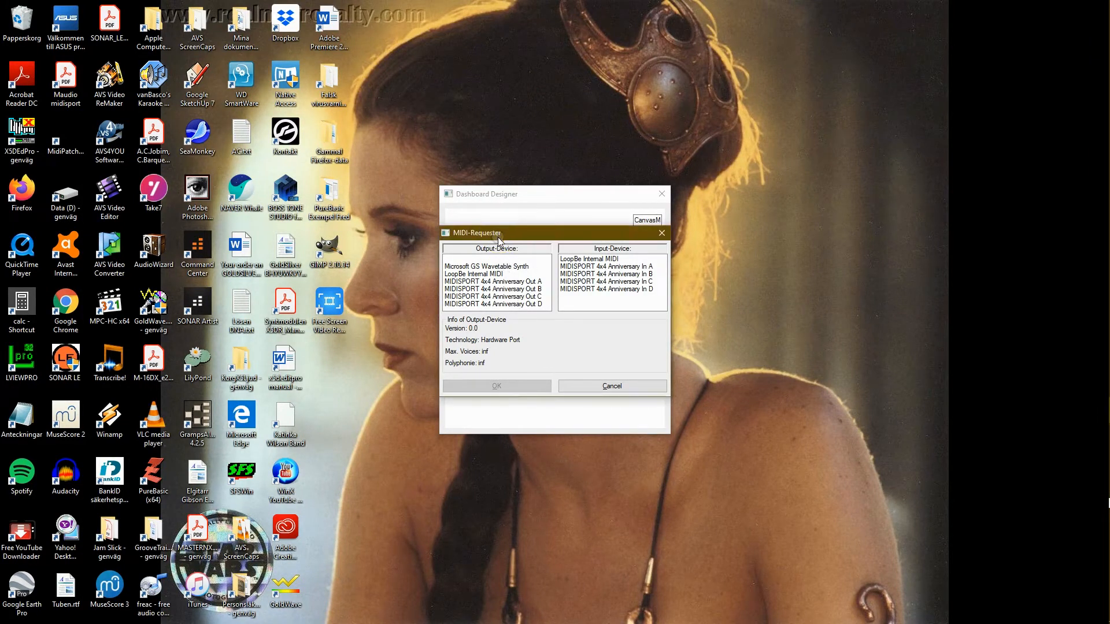
pyautogui.click(486, 267)
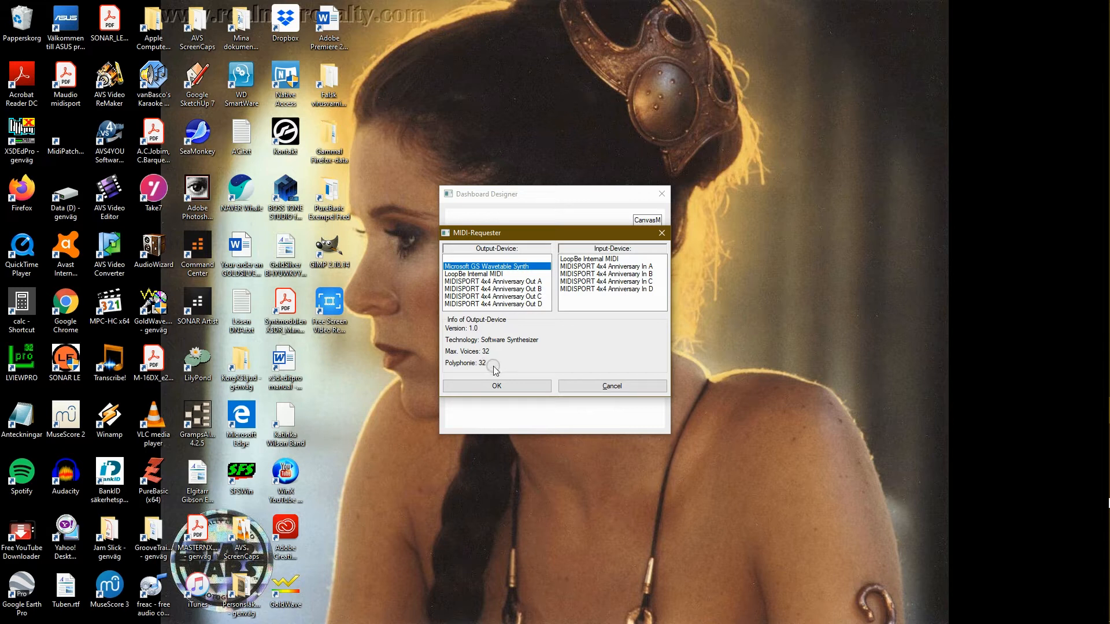
pyautogui.click(506, 386)
pyautogui.moveTo(538, 192); pyautogui.dragTo(246, 109)
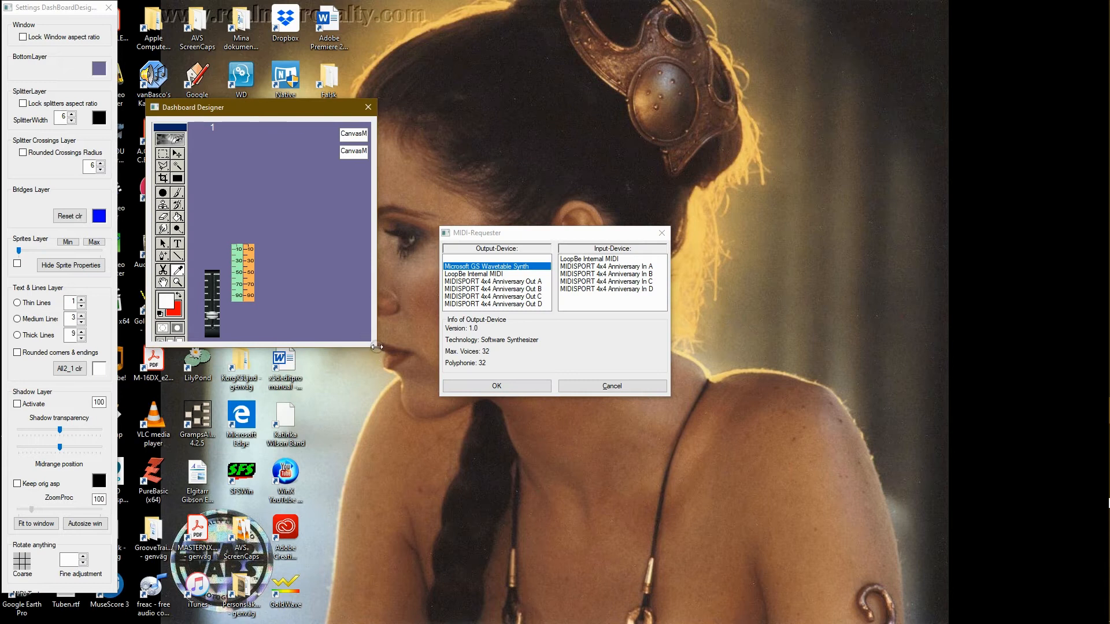
# Enlarge the Dashboard Designer window to about 1293 × 855, reposition it beside the settings, and open the vertical slider's sprite properties
pyautogui.moveTo(375, 349); pyautogui.dragTo(903, 620)
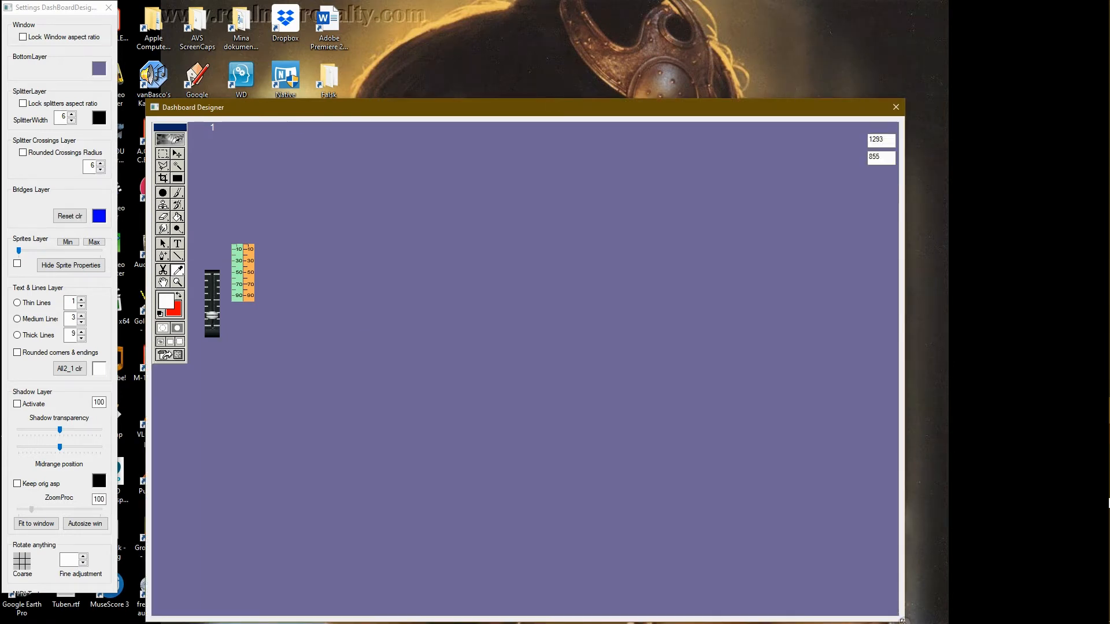
pyautogui.moveTo(310, 112); pyautogui.dragTo(283, 88)
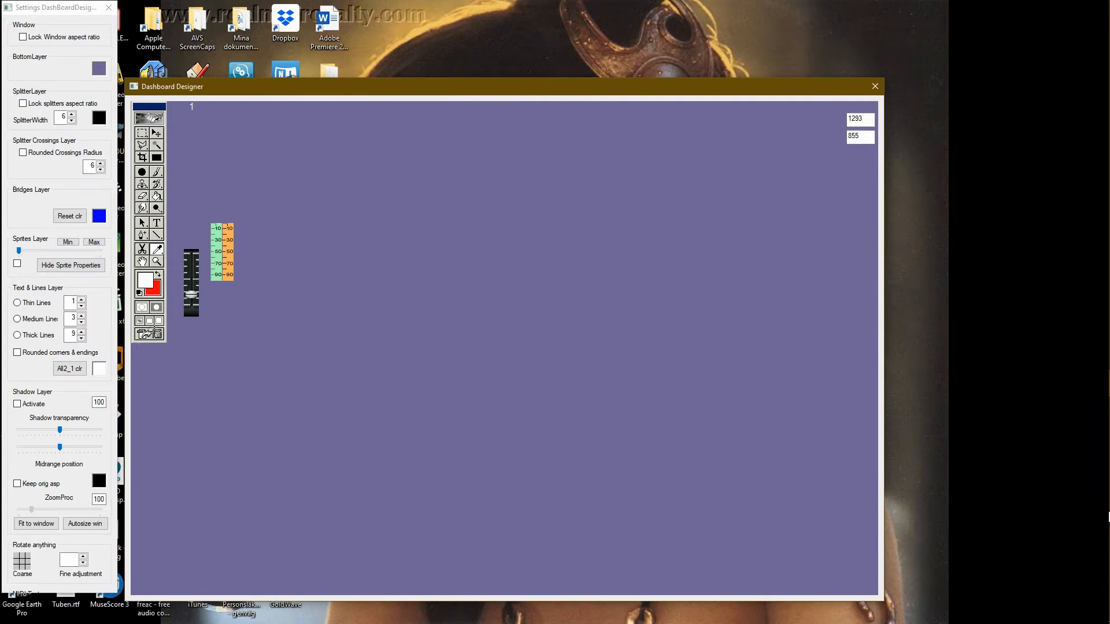
pyautogui.rightClick(191, 268)
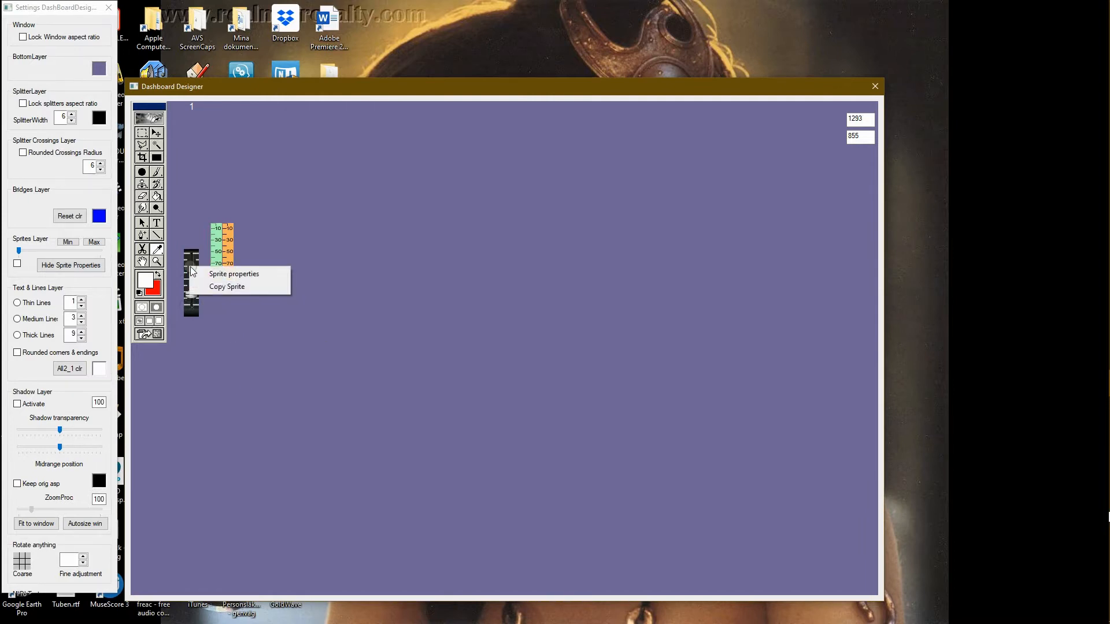
pyautogui.click(215, 276)
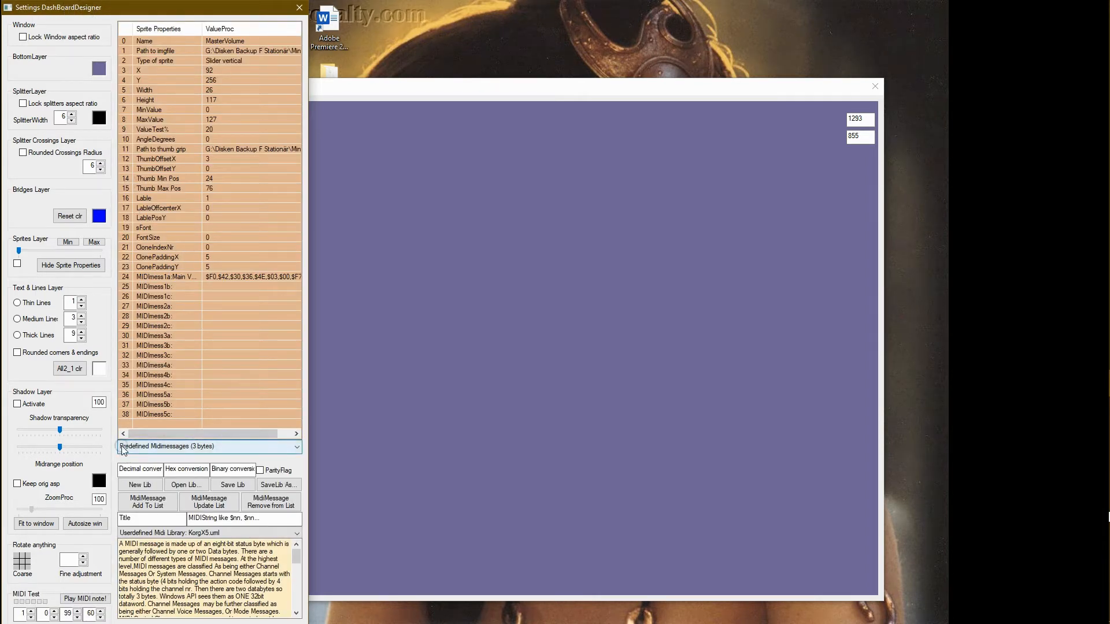
# Play the MIDI test note, and play it again with patch number 17
pyautogui.click(74, 600)
pyautogui.click(74, 600)
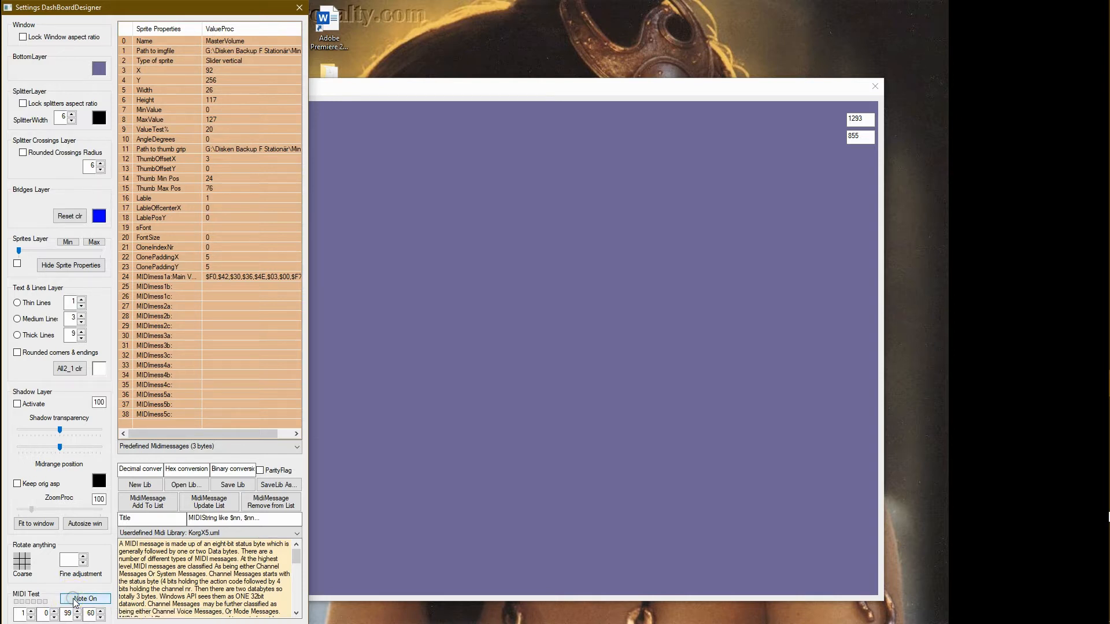
pyautogui.click(31, 611)
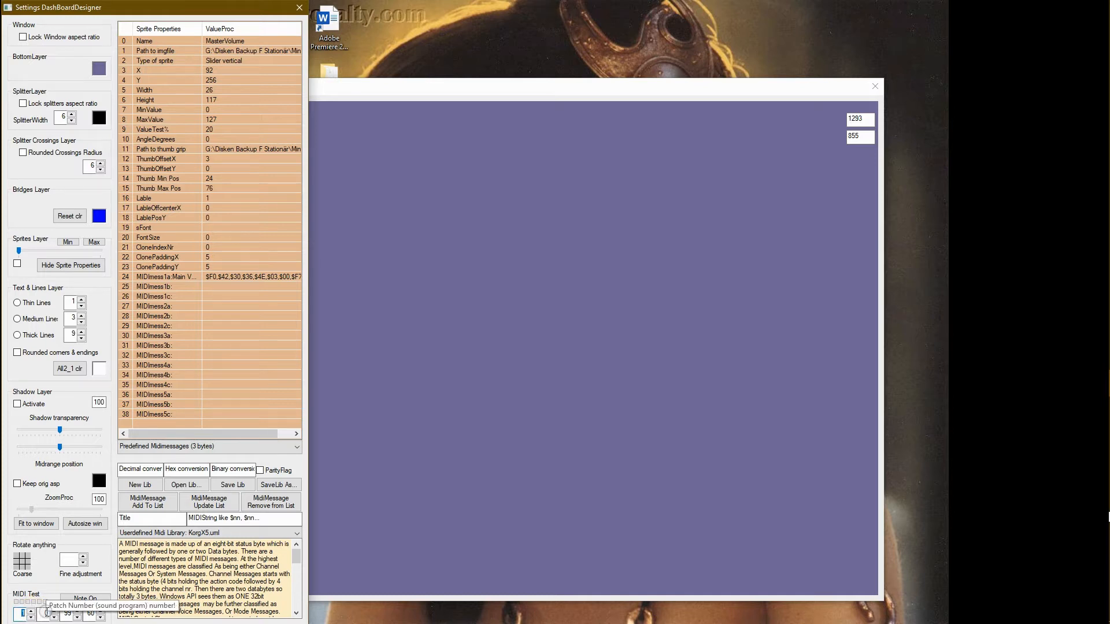
pyautogui.click(54, 612)
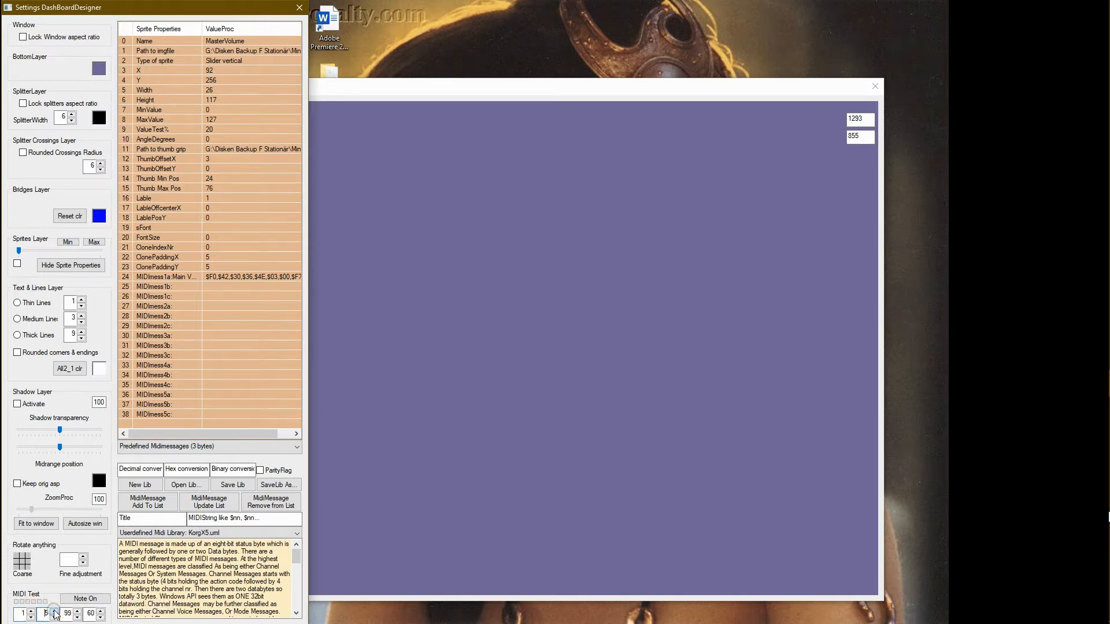
pyautogui.click(90, 599)
pyautogui.click(90, 600)
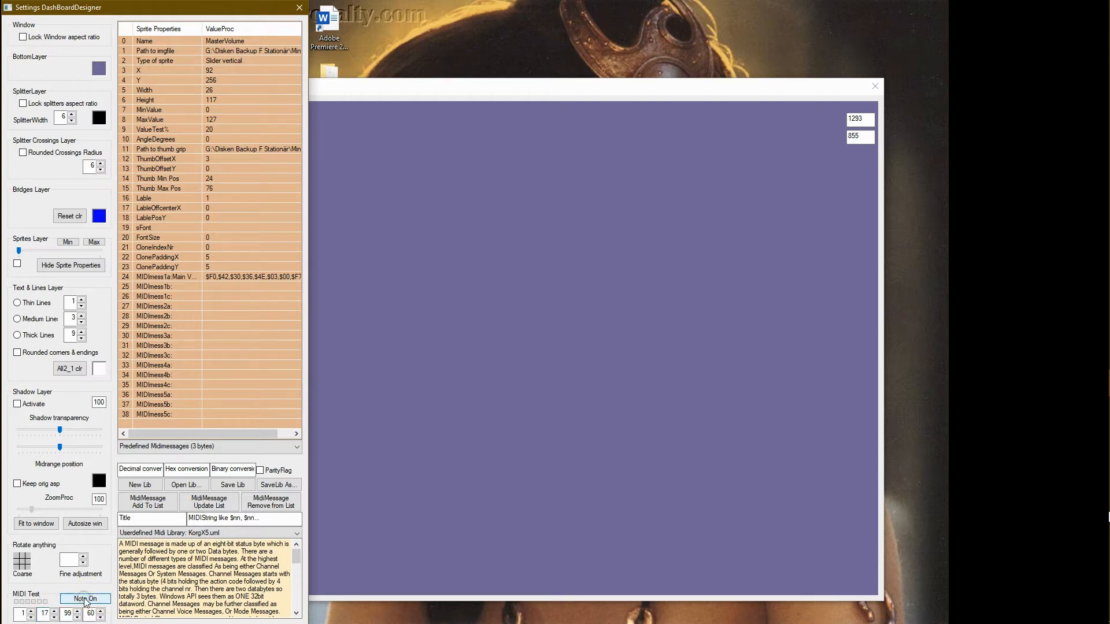
# Set the MIDI test patch number to 20 and play the test note
pyautogui.click(54, 611)
pyautogui.click(54, 611)
pyautogui.click(54, 611)
pyautogui.click(83, 599)
pyautogui.click(83, 599)
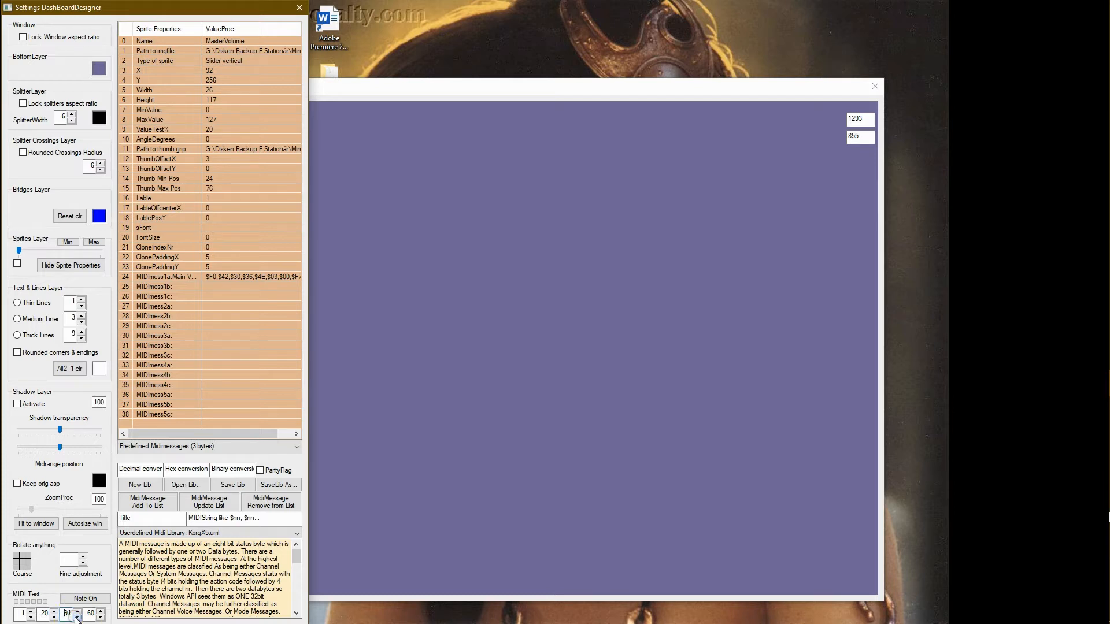
# Raise the MIDI test note's velocity to 127 and play the note
pyautogui.click(79, 599)
pyautogui.click(78, 613)
pyautogui.press('Up')
pyautogui.press('Up')
pyautogui.press('Up')
pyautogui.press('Up')
pyautogui.press('Up')
pyautogui.press('Up')
pyautogui.press('Up')
pyautogui.click(86, 599)
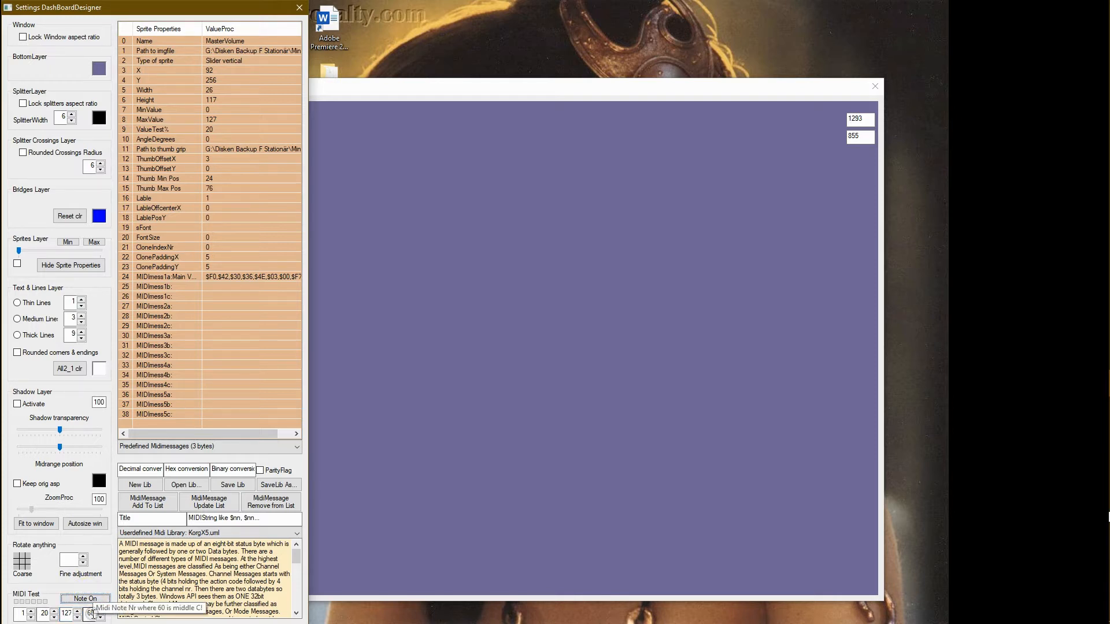
# Set the MIDI test note number to 61 and play the note several times
pyautogui.click(101, 611)
pyautogui.click(94, 598)
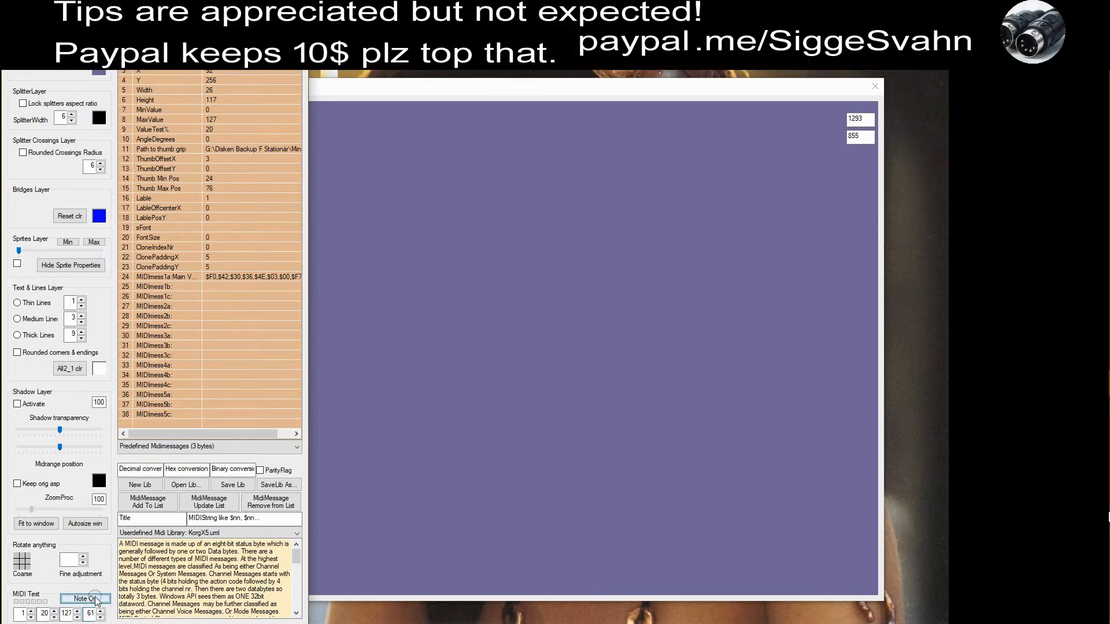
pyautogui.click(94, 599)
pyautogui.click(90, 592)
pyautogui.click(74, 595)
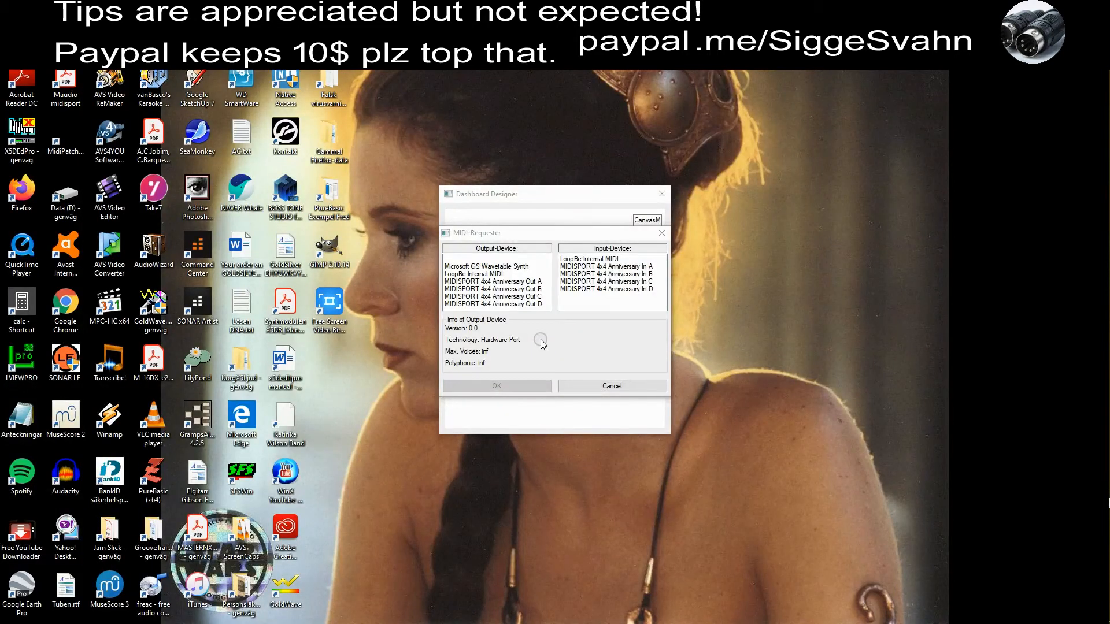
# Select MIDISPORT 4x4 Anniversary Out A as MIDI output and MIDISPORT 4x4 Anniversary In B as MIDI input, and confirm
pyautogui.click(510, 233)
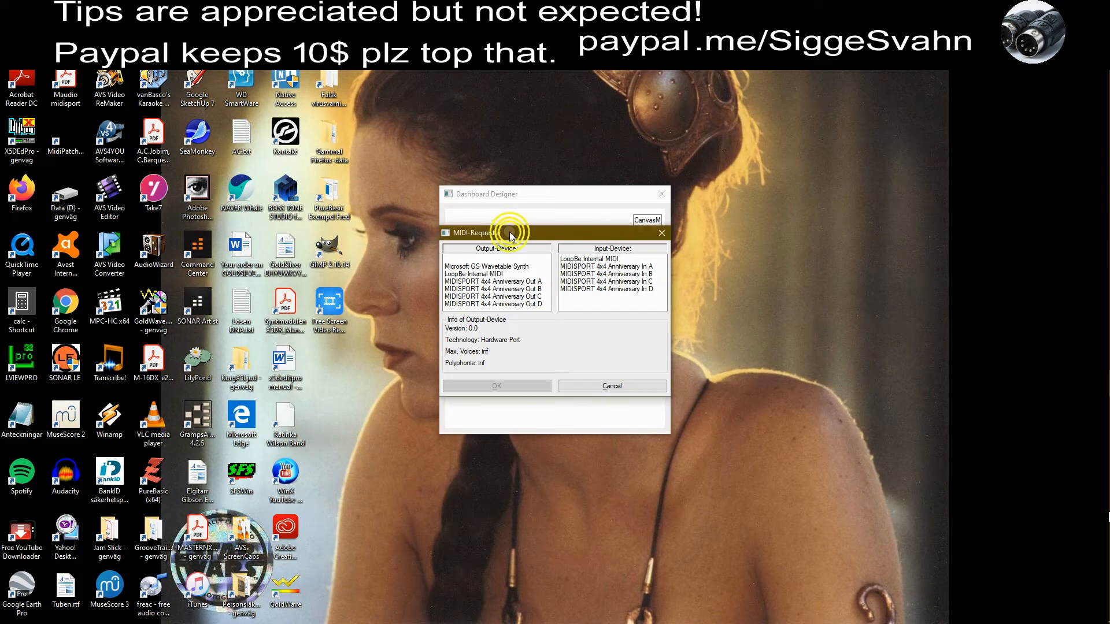
pyautogui.click(501, 283)
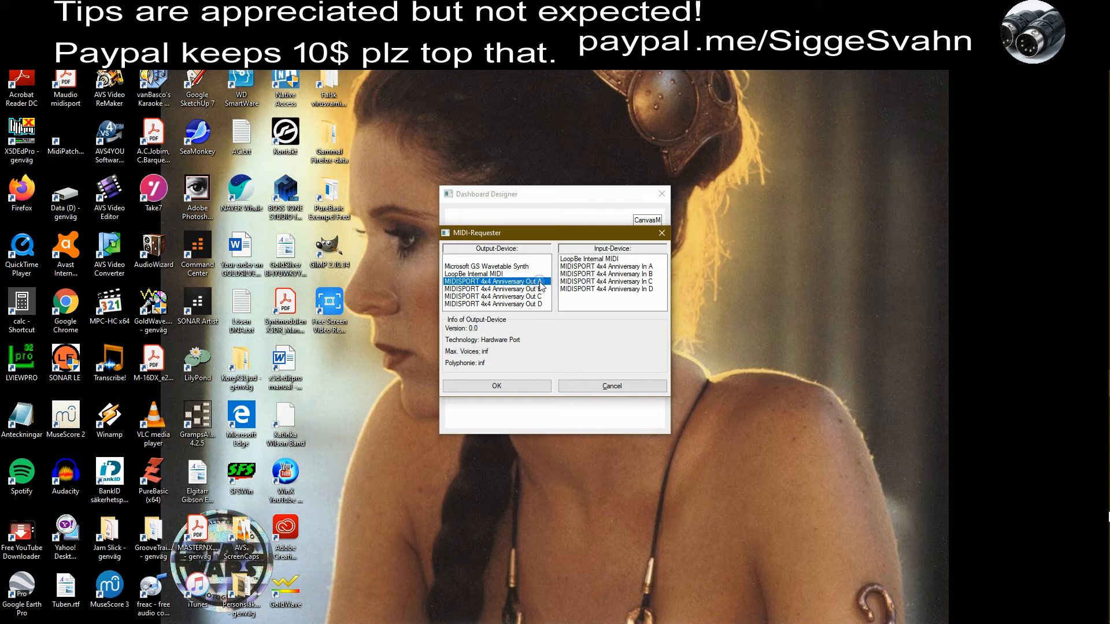
pyautogui.click(626, 274)
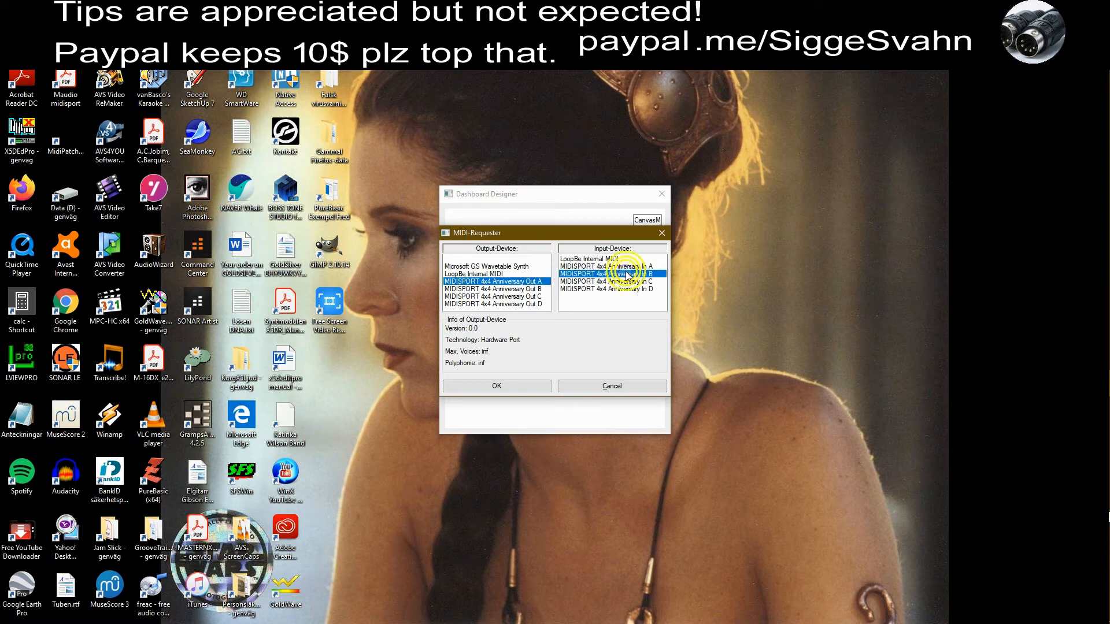
pyautogui.click(509, 389)
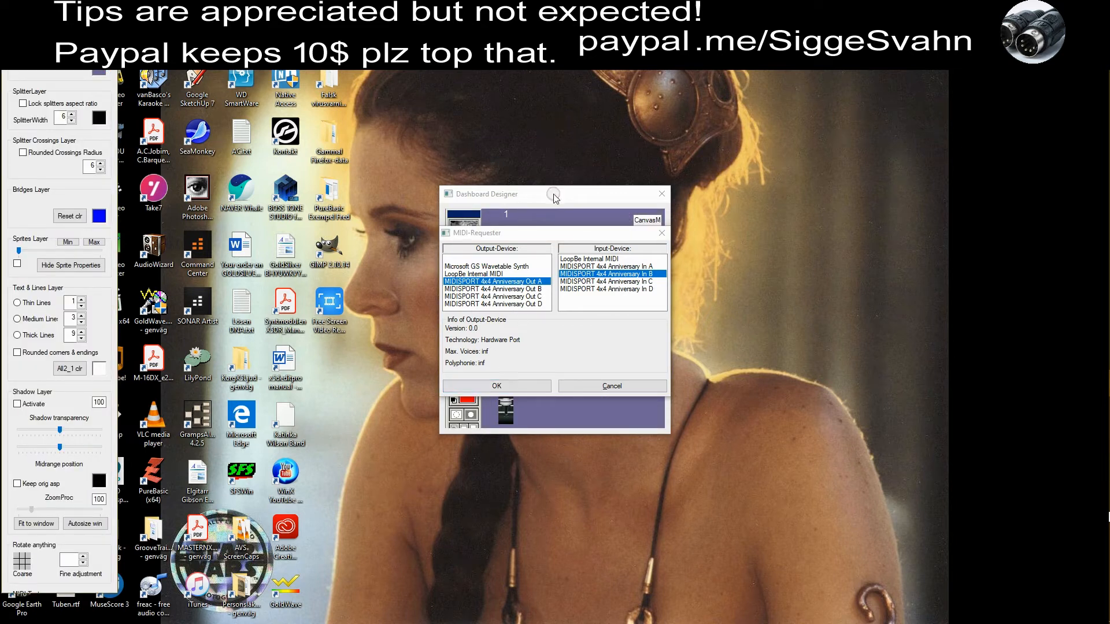
# Move the Dashboard Designer window clear of the requester, enlarge it to about 1455 × 894, and open the vertical slider's sprite properties
pyautogui.moveTo(554, 195); pyautogui.dragTo(235, 79)
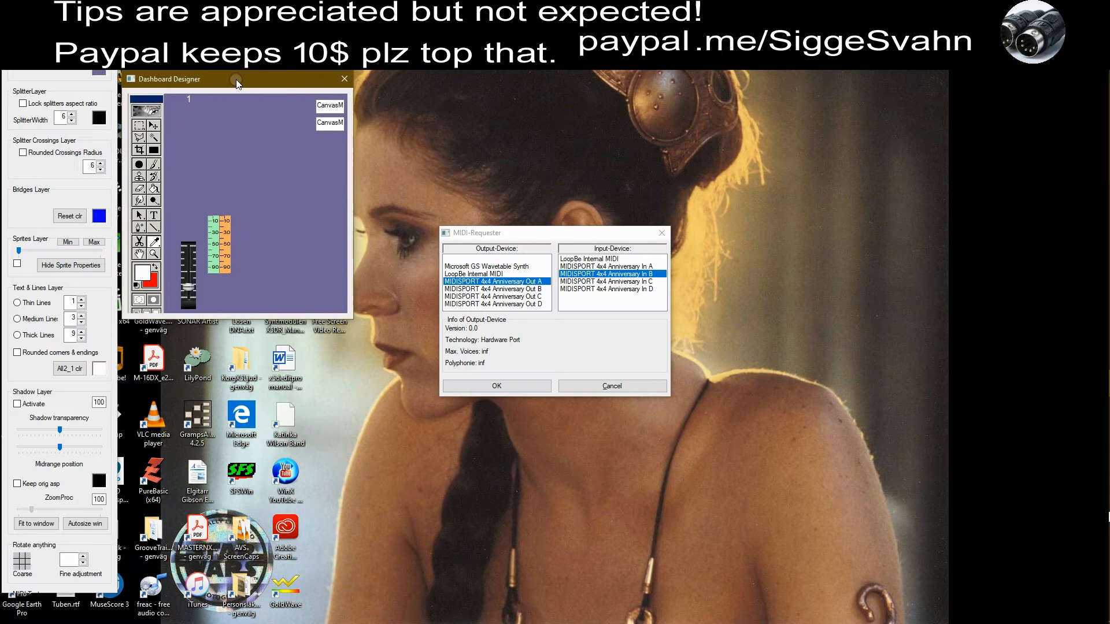
pyautogui.click(351, 315)
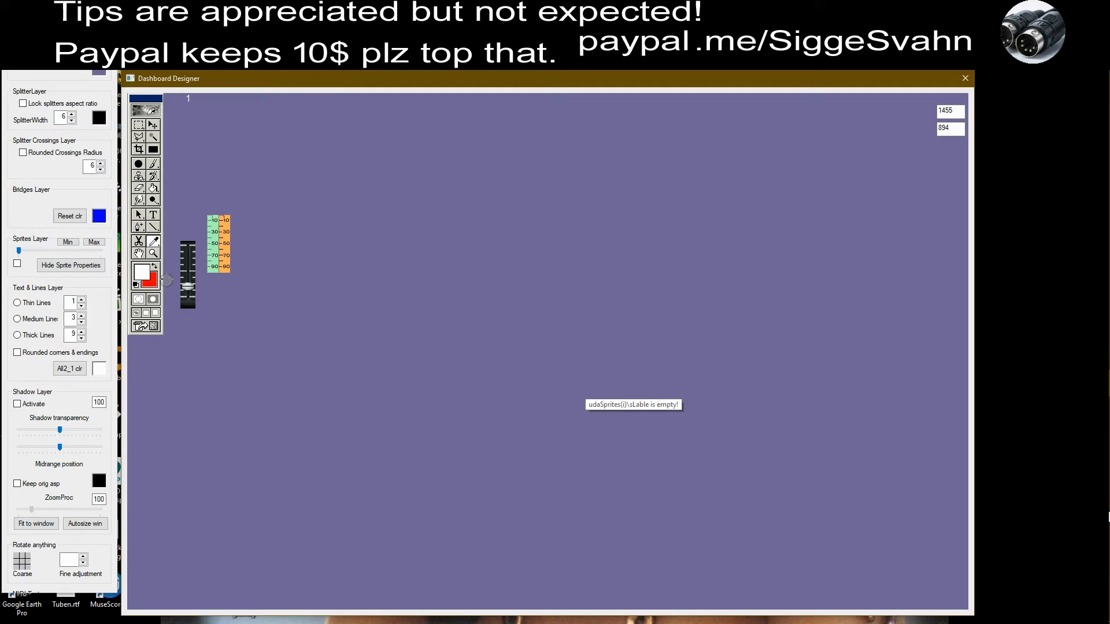
pyautogui.rightClick(188, 260)
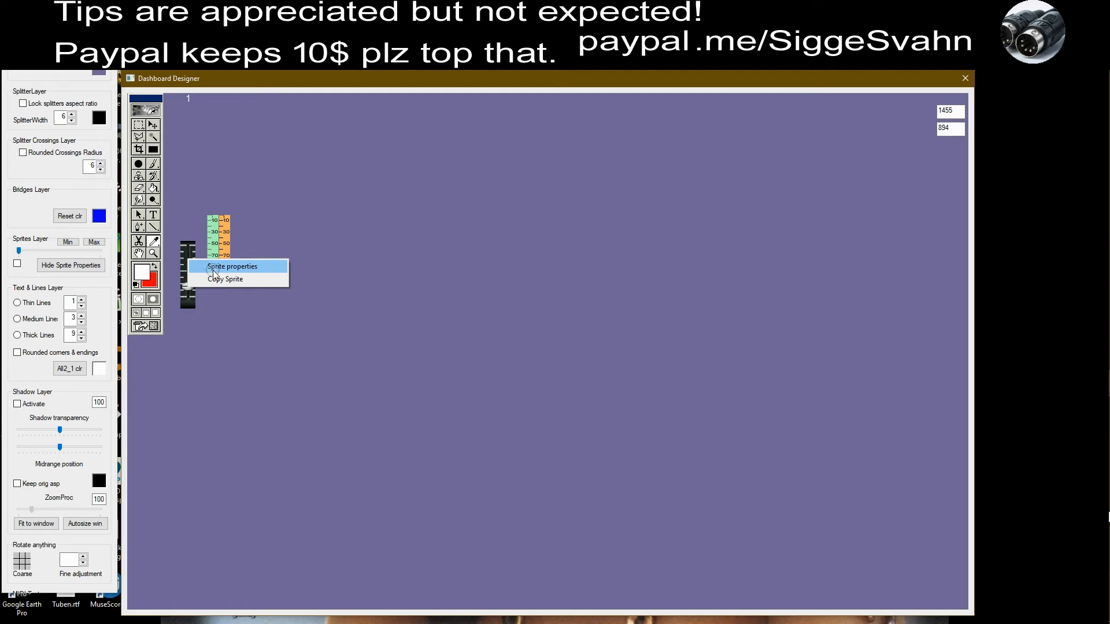
pyautogui.click(214, 272)
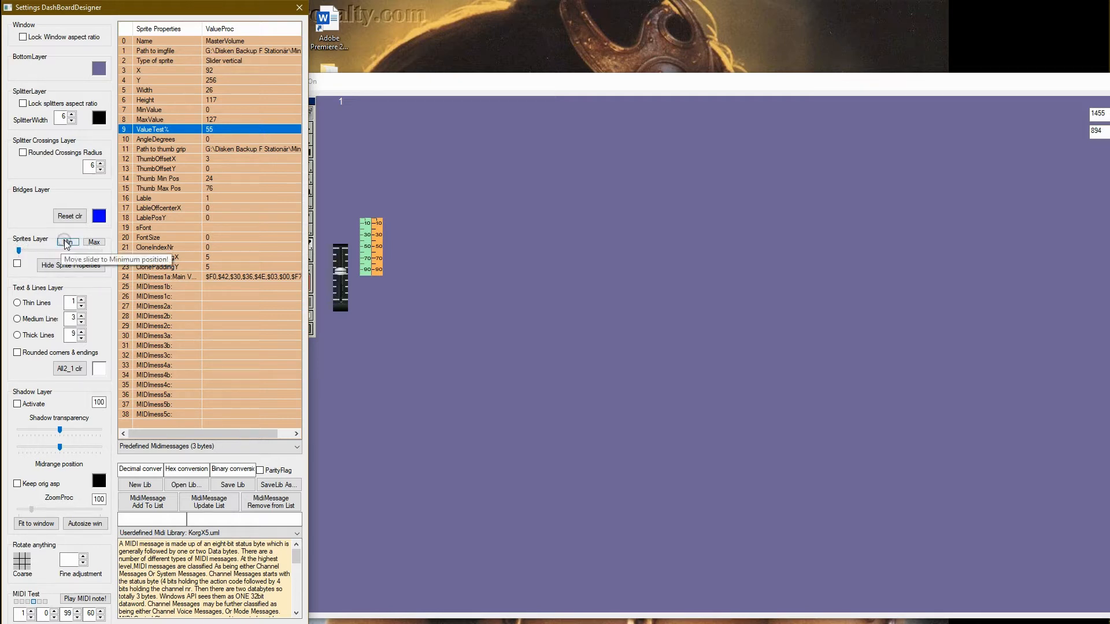
# Examine the slider's ValueTest%, AngleDegrees and Thumb Min Pos entries in its sprite properties
pyautogui.click(18, 264)
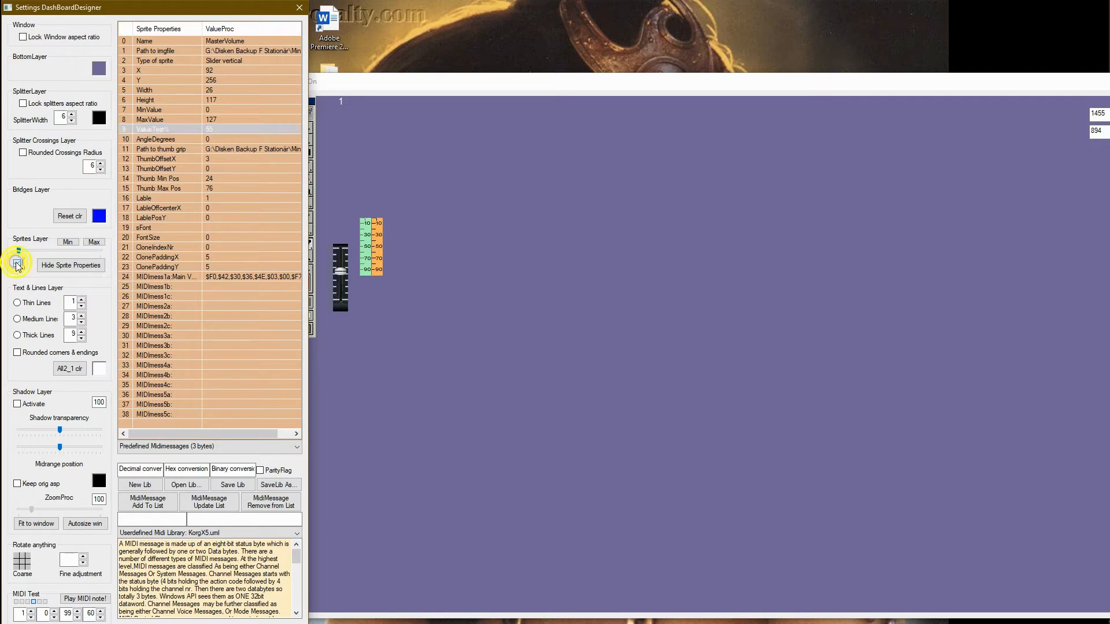
pyautogui.click(221, 128)
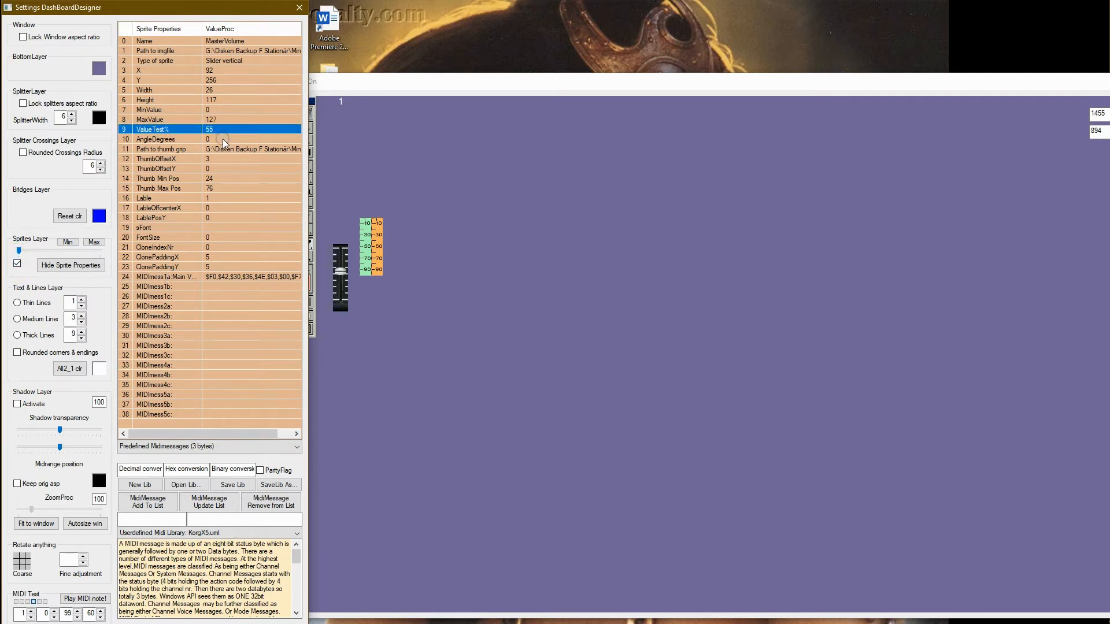
pyautogui.click(223, 140)
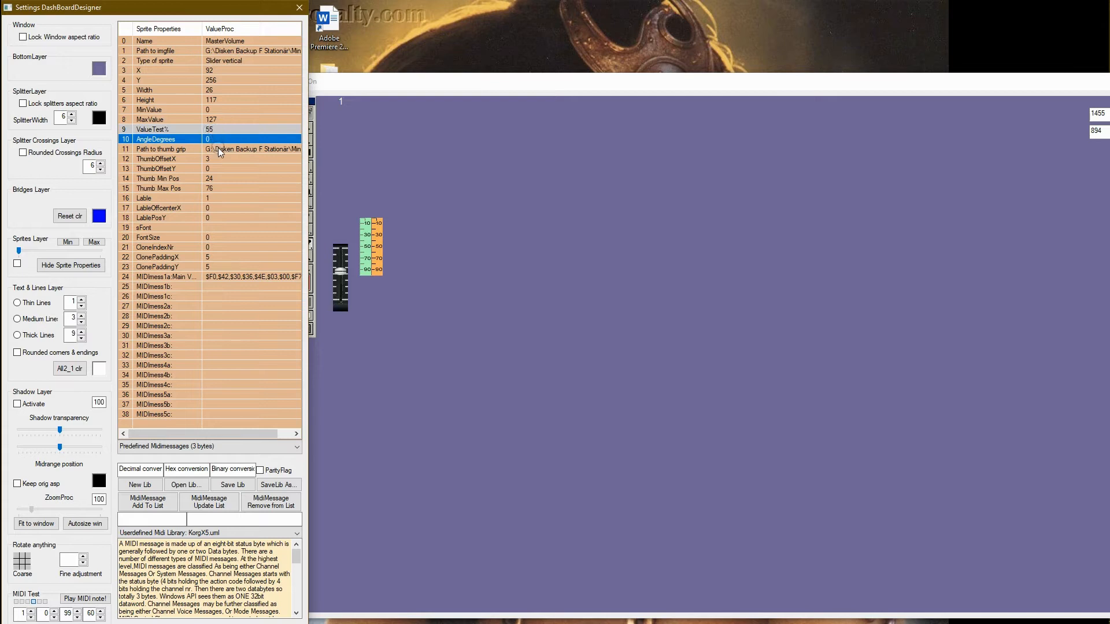
pyautogui.click(151, 177)
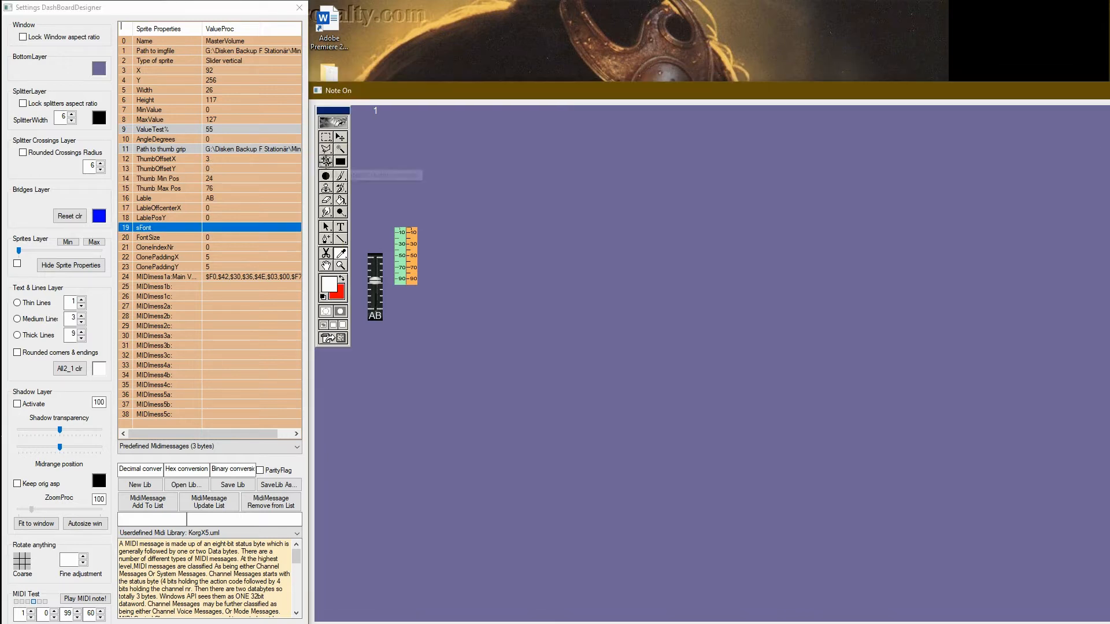
# Copy the slider labelled AB, open the copy's sprite properties and check its CloneIndexNr
pyautogui.click(377, 268)
pyautogui.moveTo(377, 268)
pyautogui.mouseDown()
pyautogui.moveTo(381, 289)
pyautogui.moveTo(403, 290)
pyautogui.mouseUp()
pyautogui.rightClick(397, 293)
pyautogui.click(418, 300)
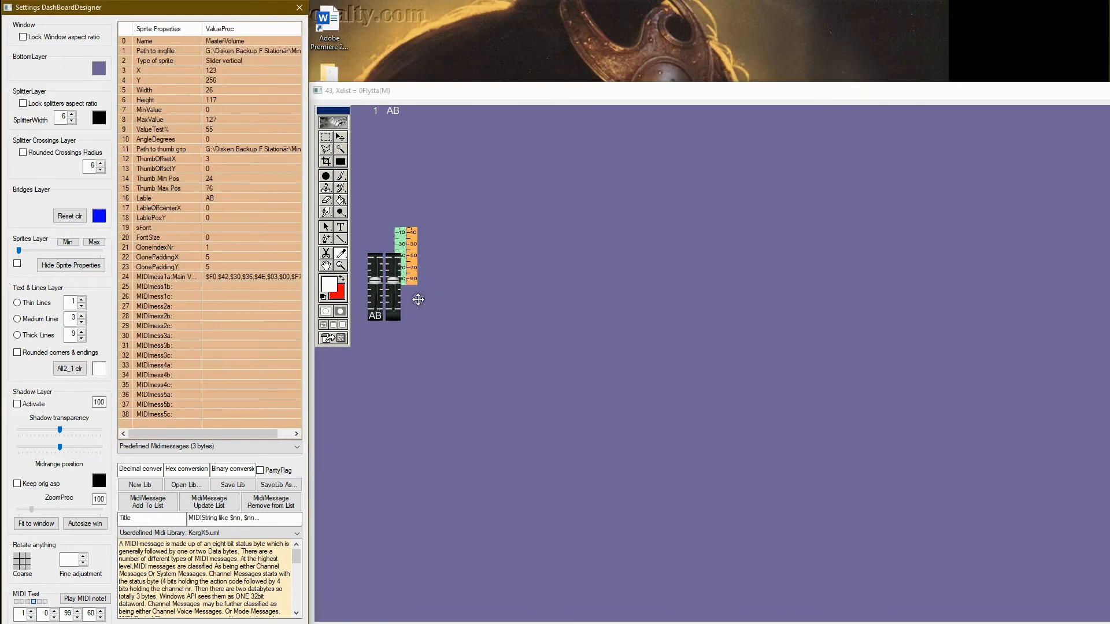
pyautogui.click(213, 248)
pyautogui.click(213, 248)
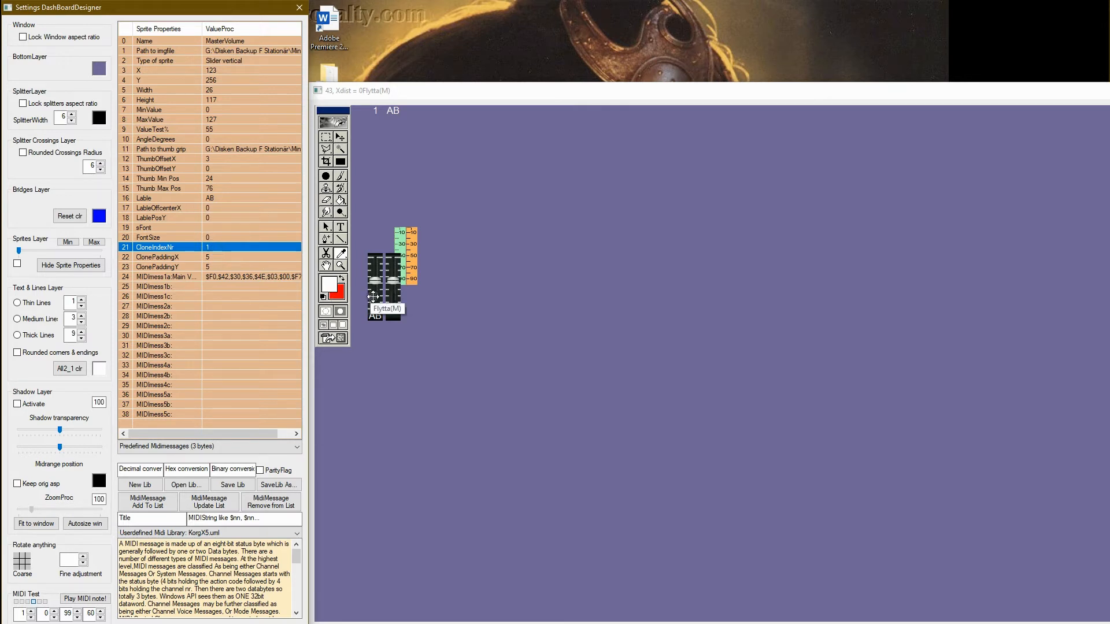
# Open the sprite properties of the original AB slider and inspect its CloneIndexNr and ClonePaddingX
pyautogui.click(326, 161)
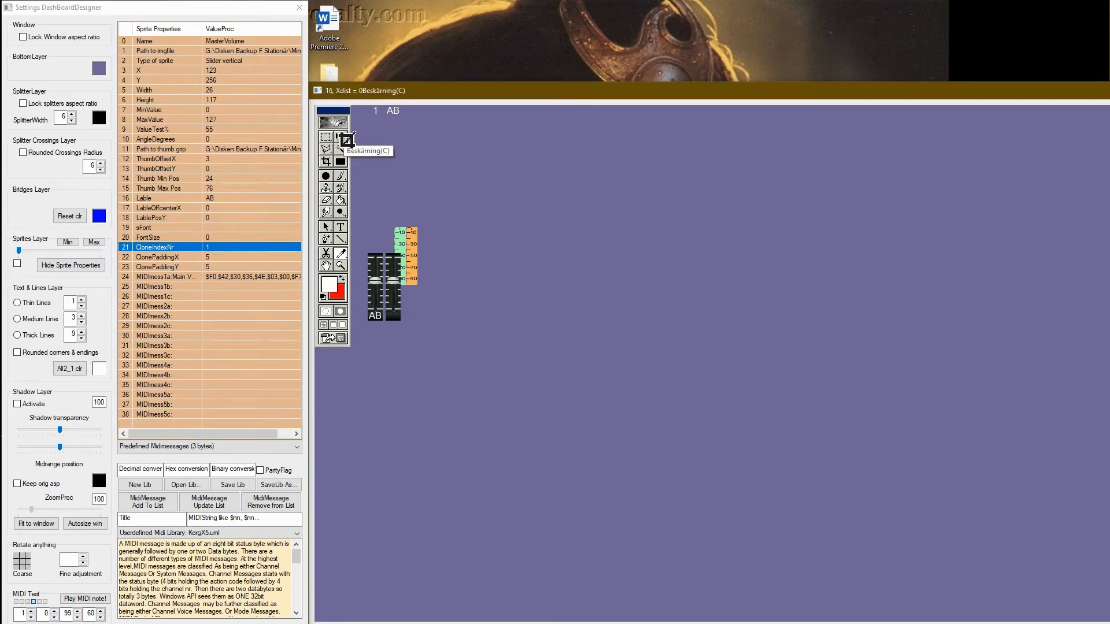
pyautogui.rightClick(376, 303)
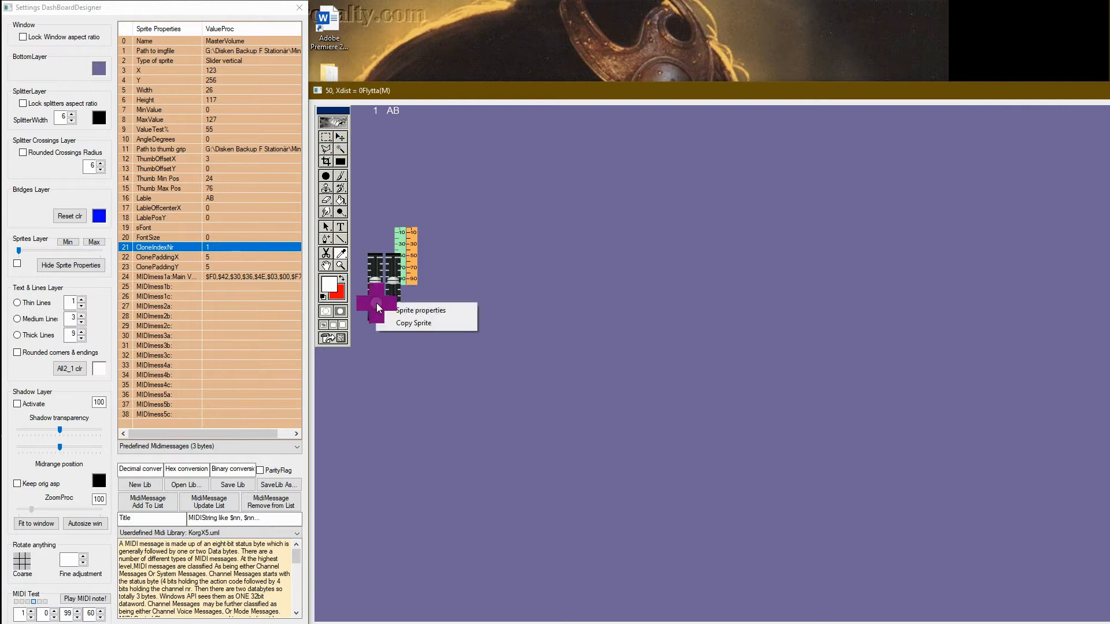
pyautogui.click(413, 311)
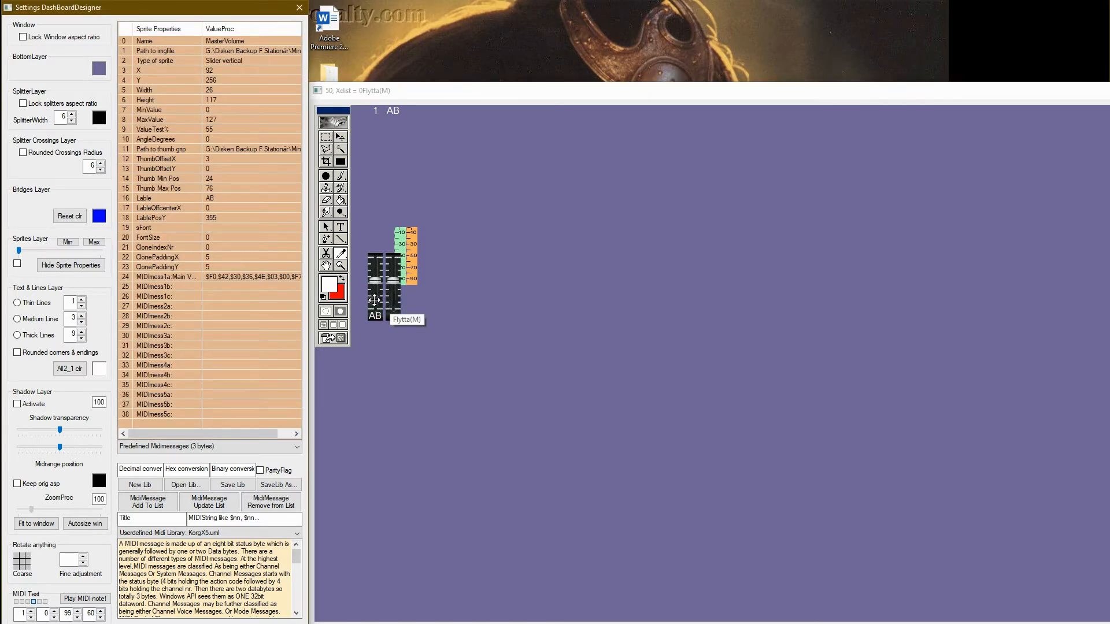
pyautogui.click(218, 246)
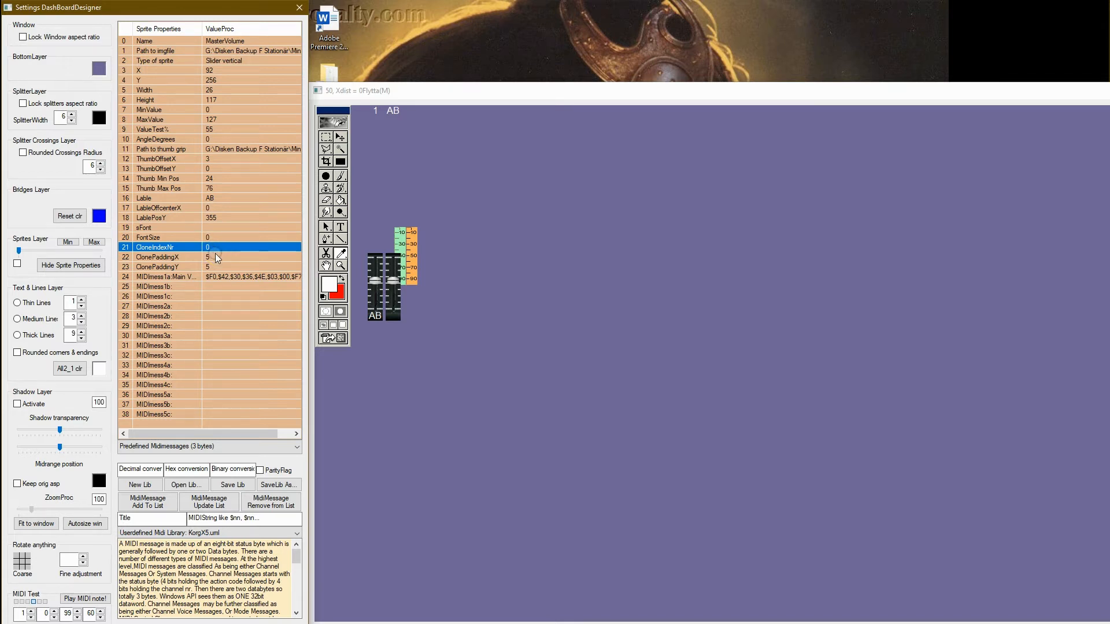
pyautogui.click(217, 257)
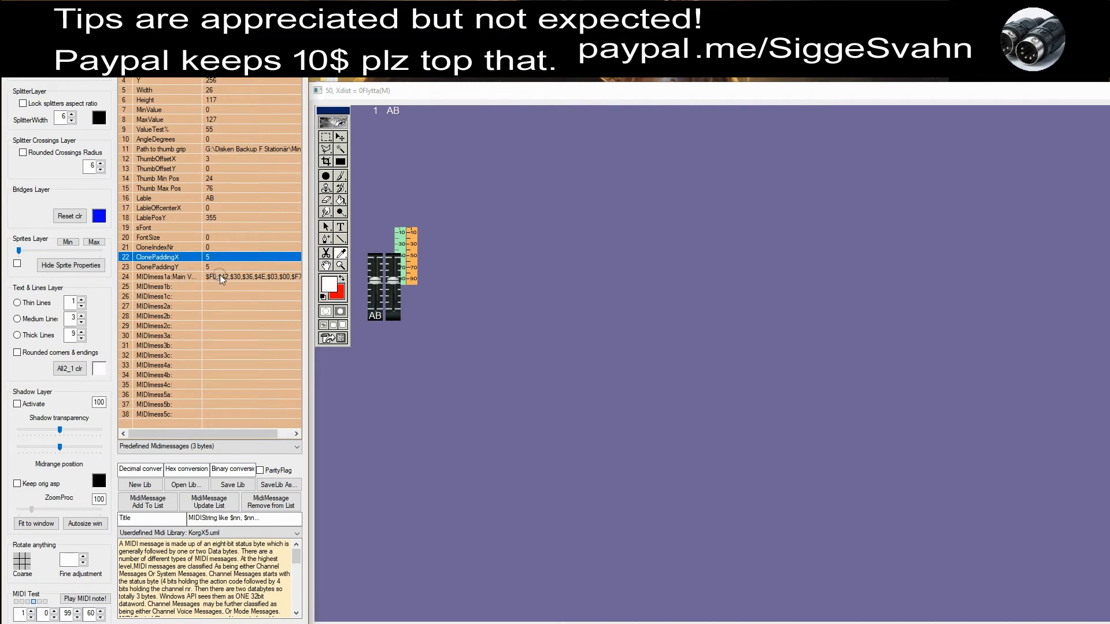
# Inspect the slider's MIDImess1a entry, including the message title Main Volume (coarse) and its hexadecimal MIDI string
pyautogui.click(219, 275)
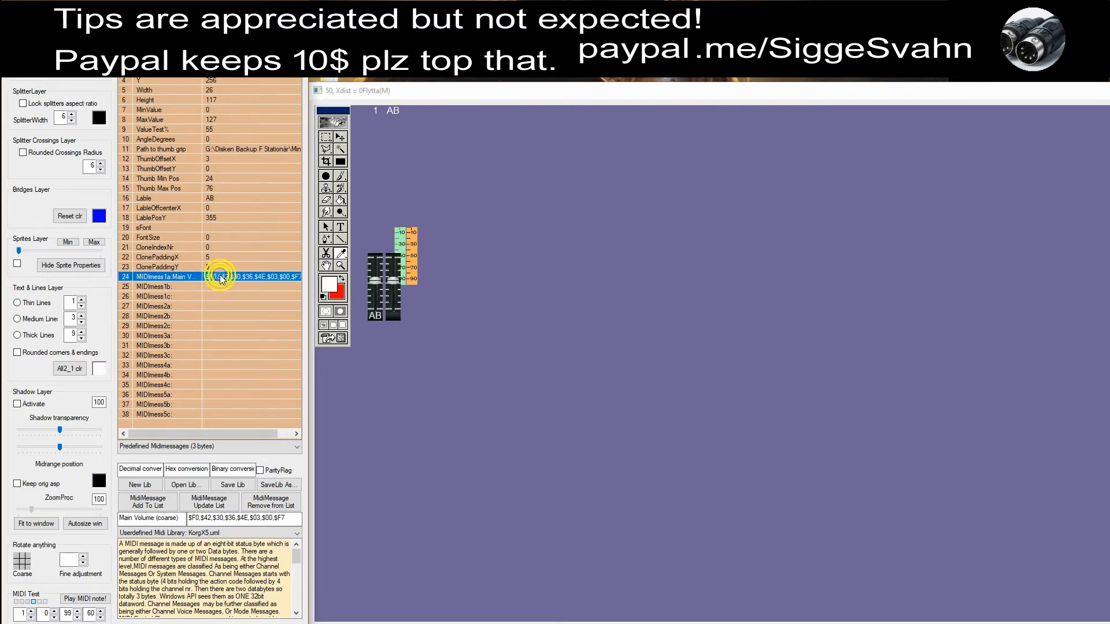
pyautogui.click(200, 518)
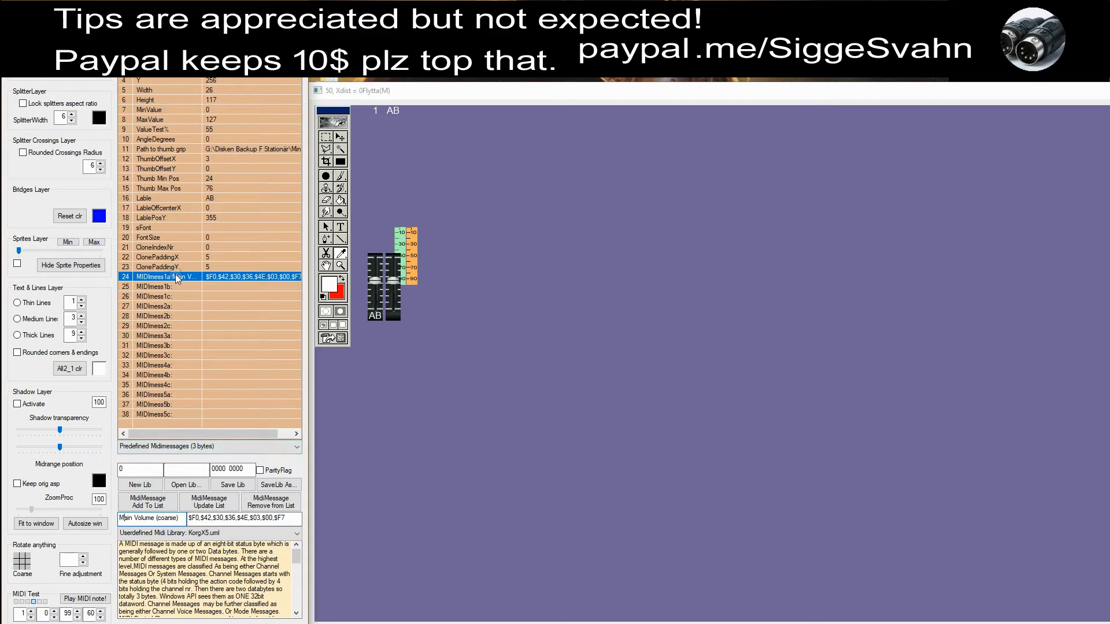
pyautogui.click(178, 277)
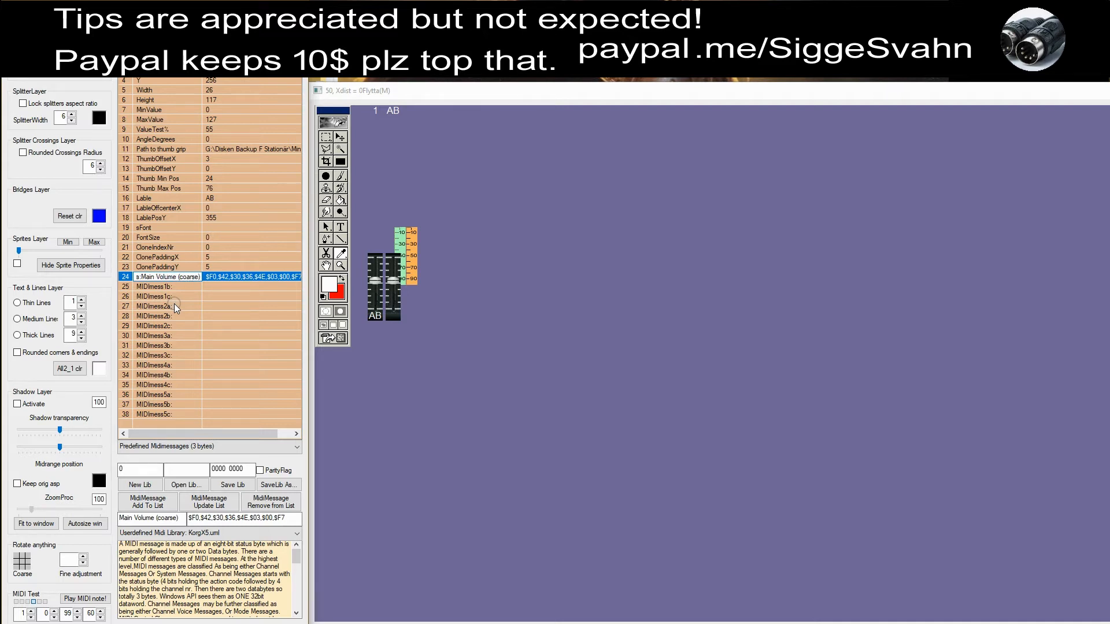
pyautogui.press('Return')
pyautogui.click(194, 518)
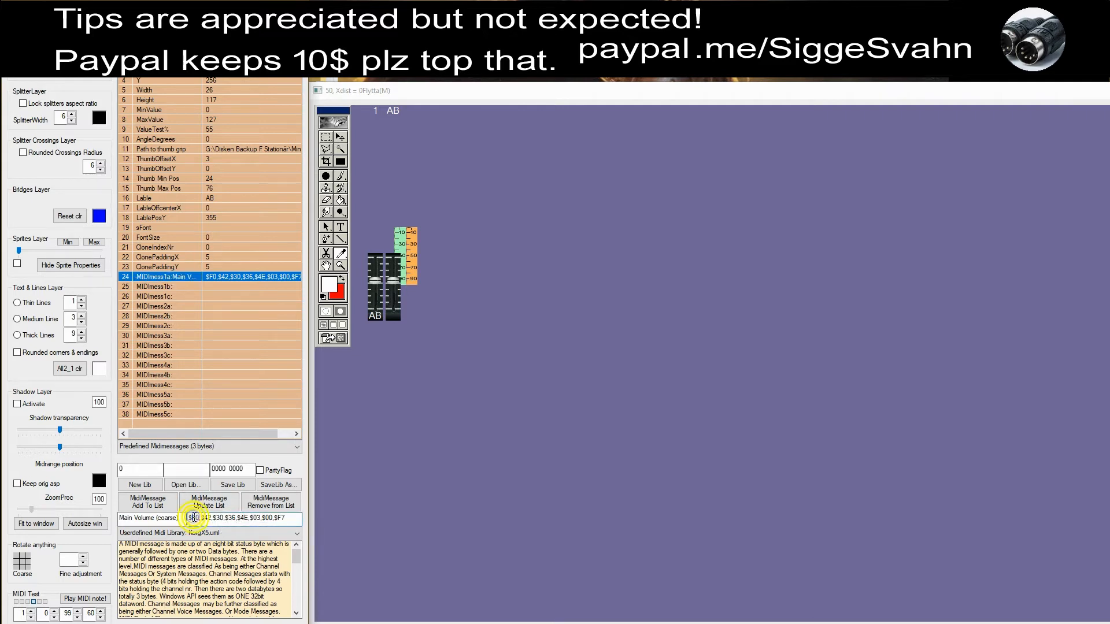
# Set the sixth byte of the slider's MIDImess1a hexadecimal string to $01 for the Main Volume (coarse) message
pyautogui.click(208, 519)
pyautogui.click(219, 518)
pyautogui.click(231, 518)
pyautogui.click(245, 518)
pyautogui.click(250, 276)
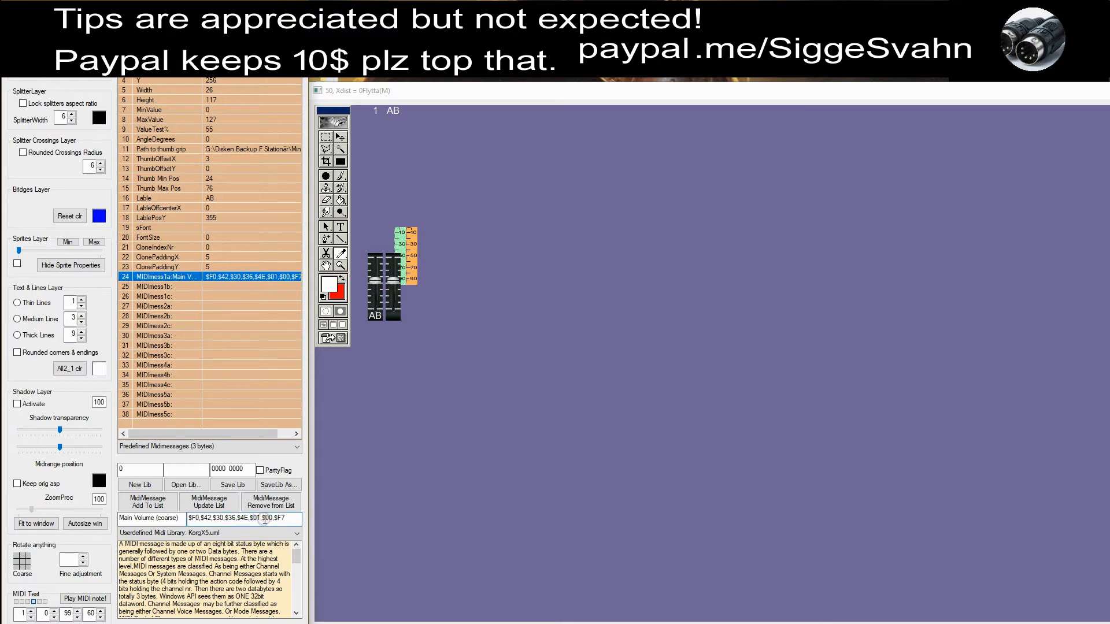
pyautogui.click(194, 505)
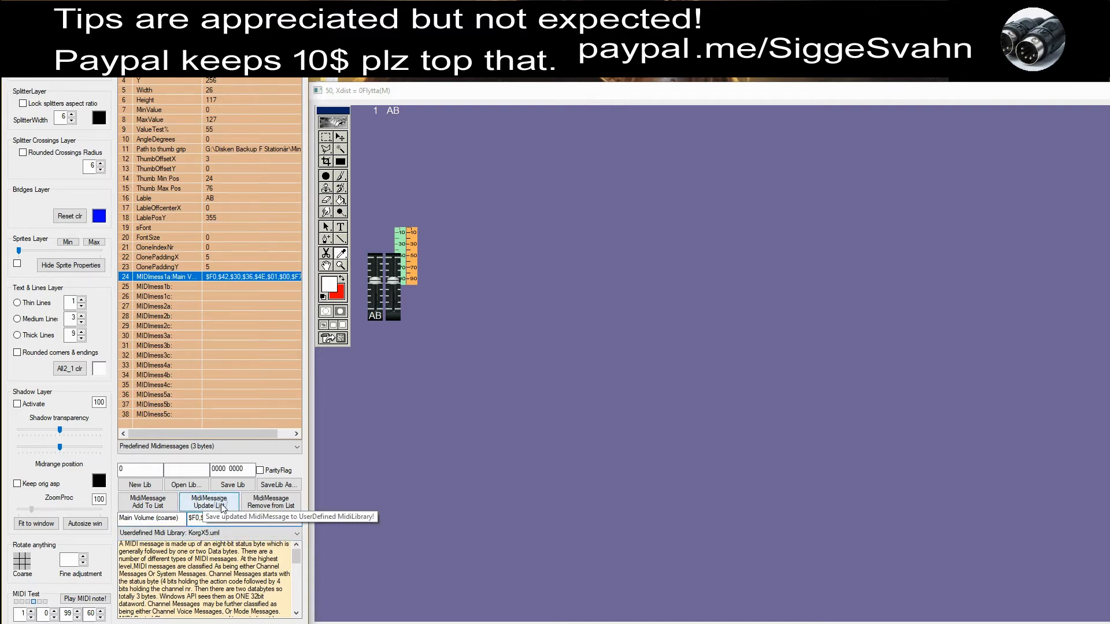
# Assign message 001 KorgX5 ModeProgEdit from the user-defined KorgX5.uml library to the slider's MIDImess1a entry
pyautogui.click(297, 533)
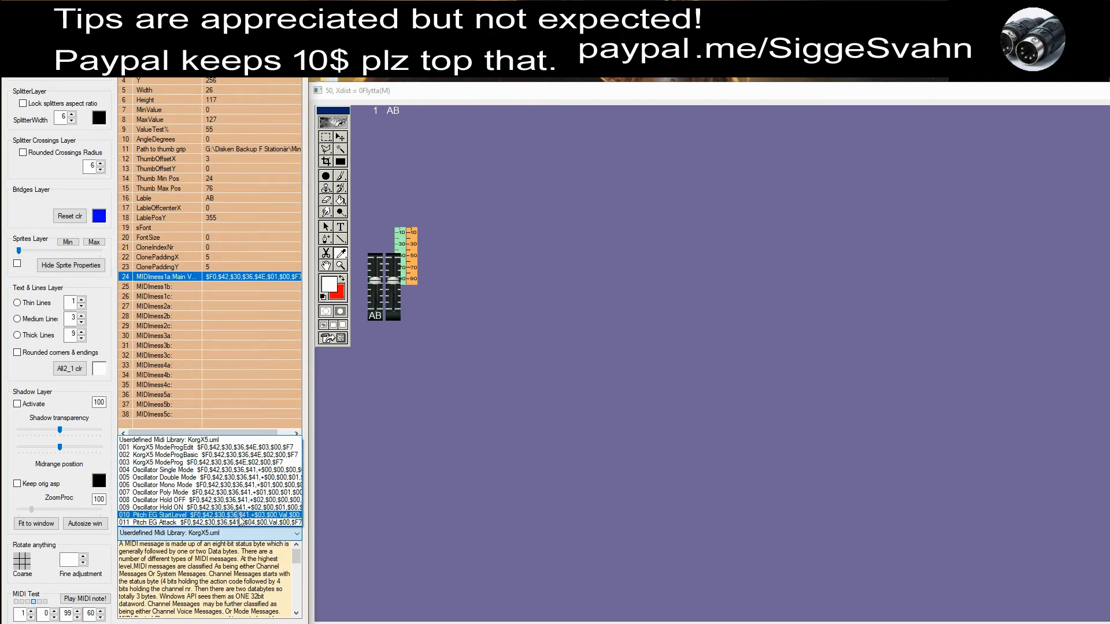
pyautogui.click(237, 534)
pyautogui.click(237, 534)
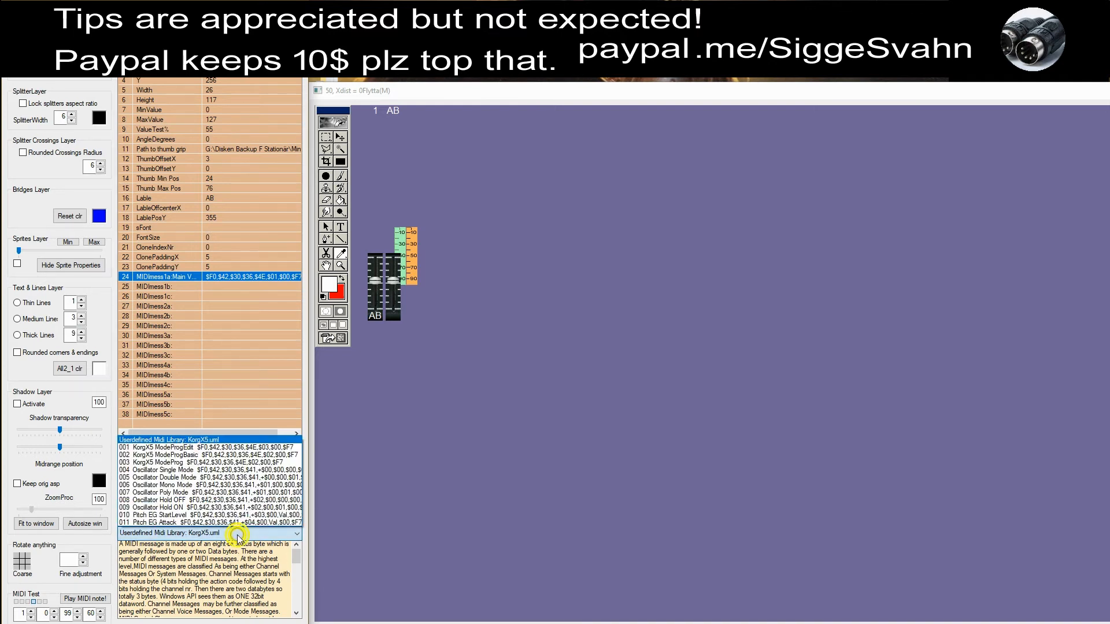
pyautogui.click(224, 449)
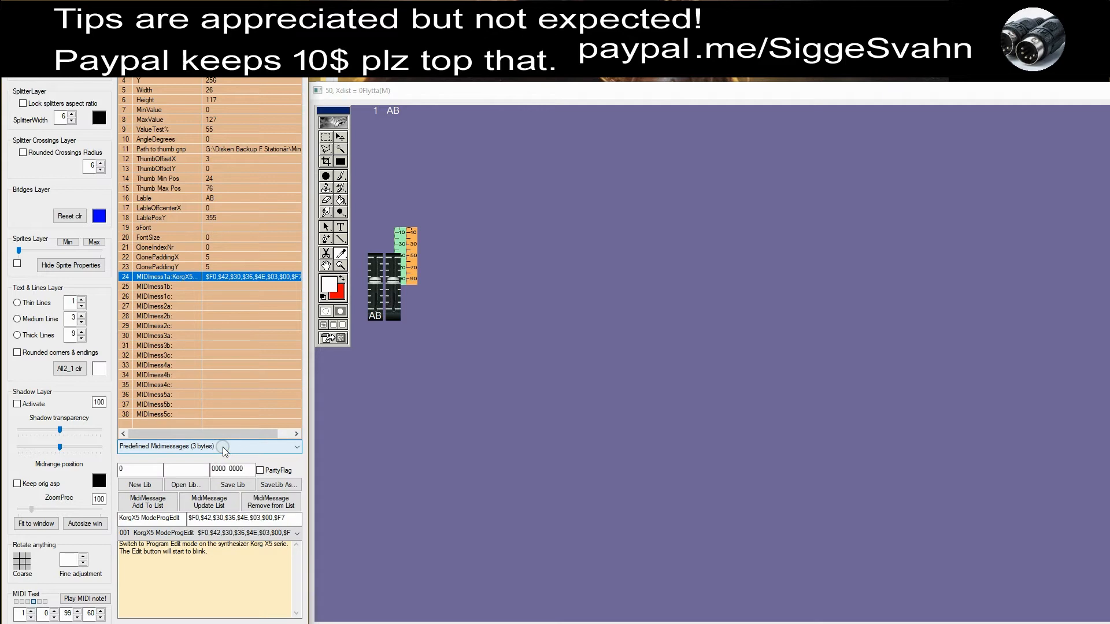
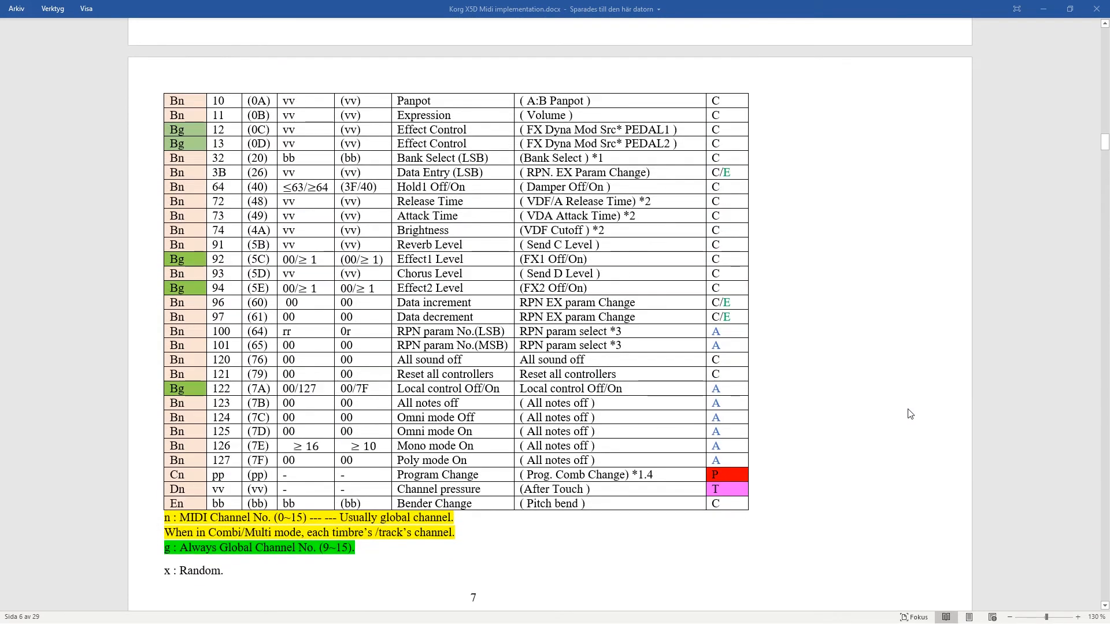
# Review the universal and system exclusive messages, function code list and parameter dump formats in Korg X5D Midi implementation.docx
pyautogui.scroll(-10, 911, 413)
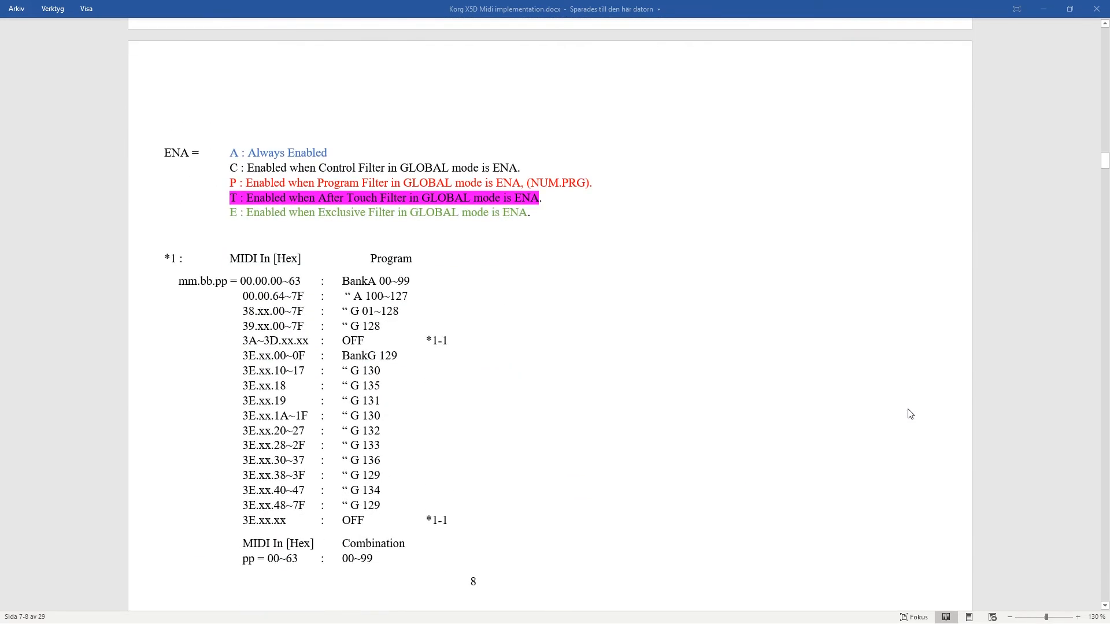
pyautogui.scroll(-10, 910, 414)
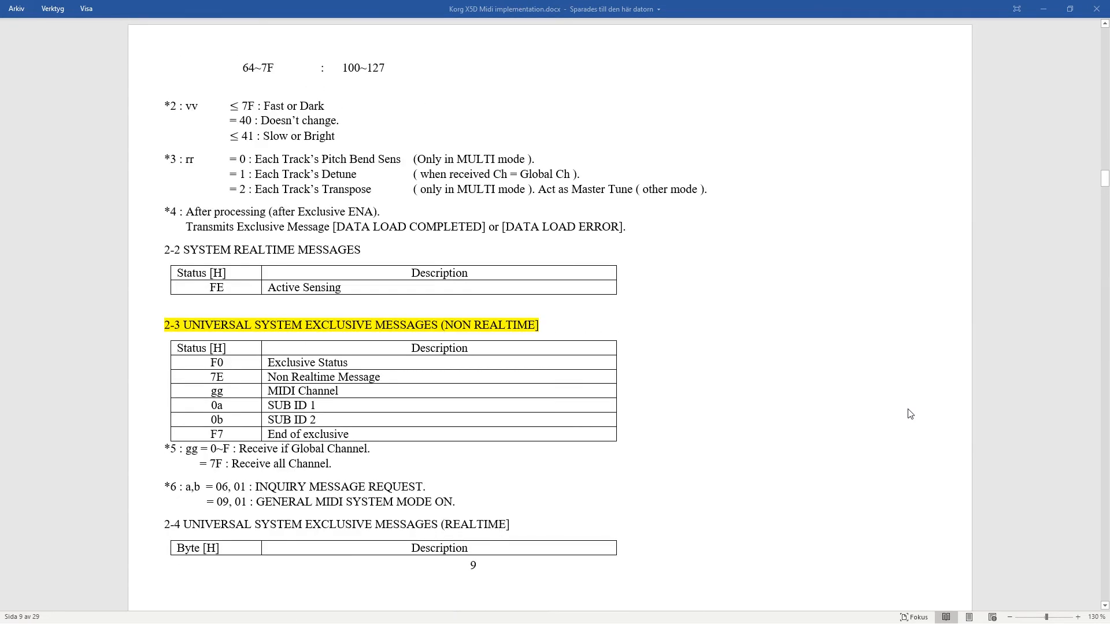
pyautogui.scroll(-10, 910, 414)
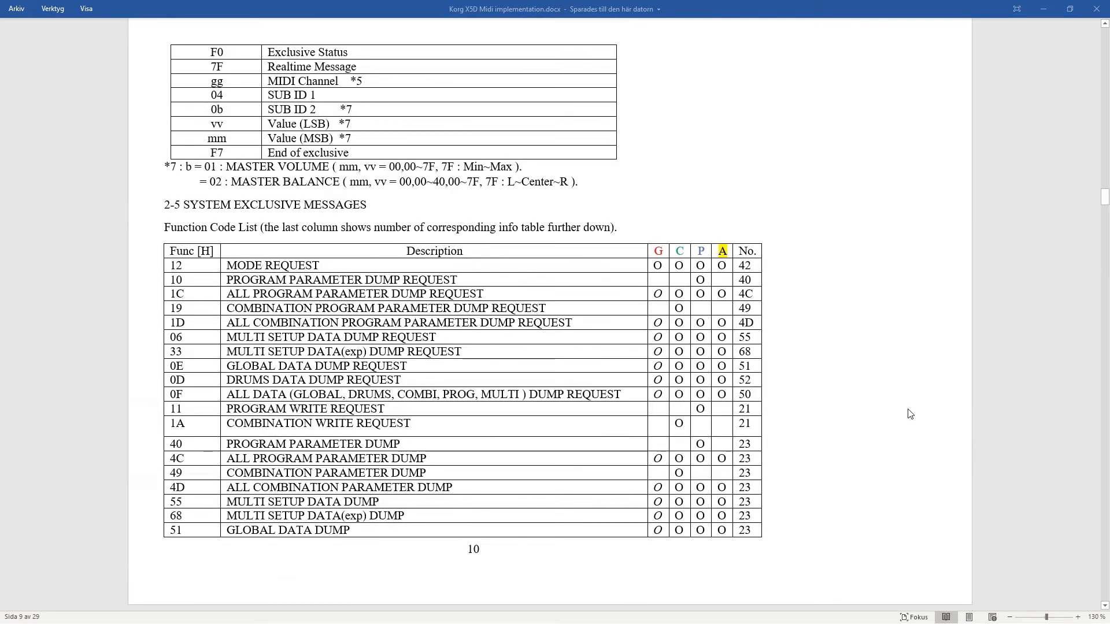
pyautogui.scroll(-10, 910, 414)
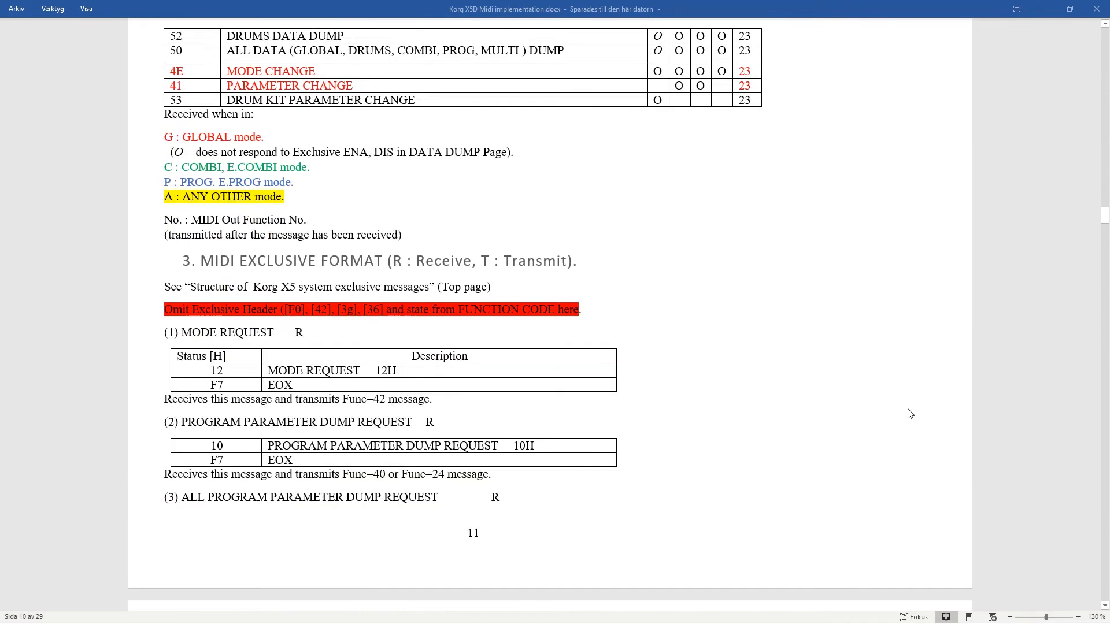
pyautogui.scroll(-10, 911, 413)
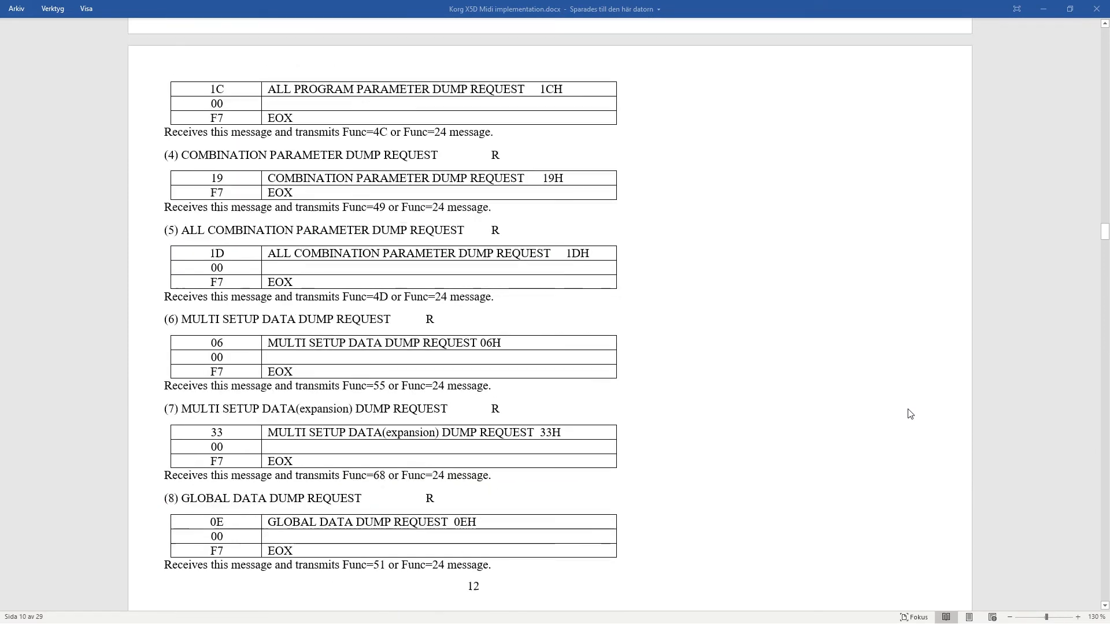
pyautogui.scroll(-10, 911, 414)
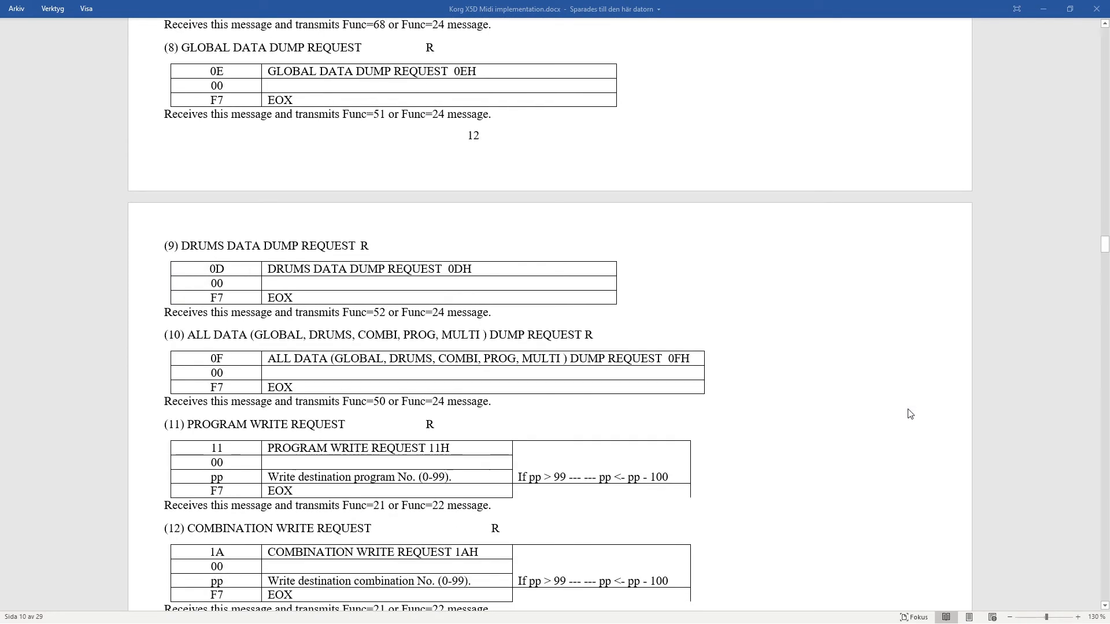
pyautogui.scroll(-10, 910, 414)
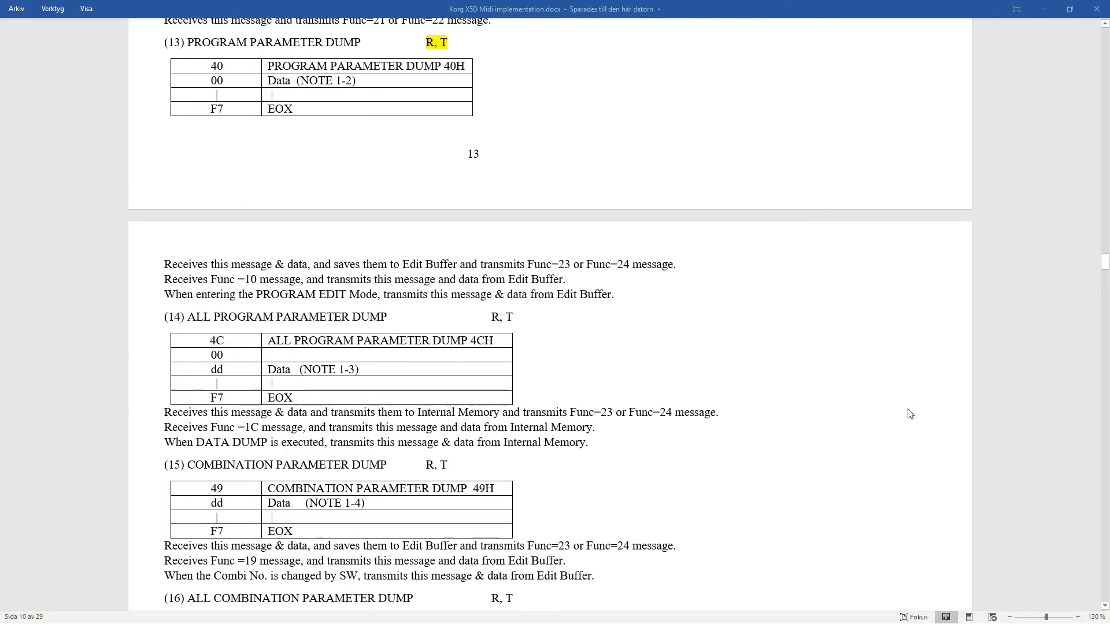
pyautogui.scroll(-10, 911, 413)
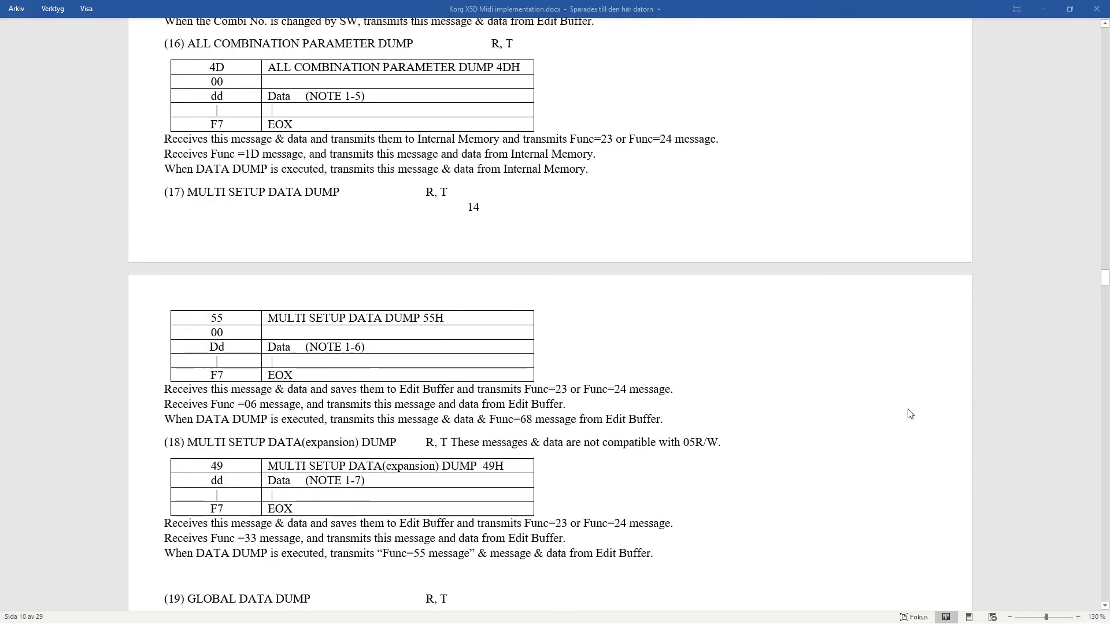
# Read the MODE CHANGE and PARAMETER CHANGE exclusive formats and the data format notes 1 to 12
pyautogui.scroll(-1, 911, 413)
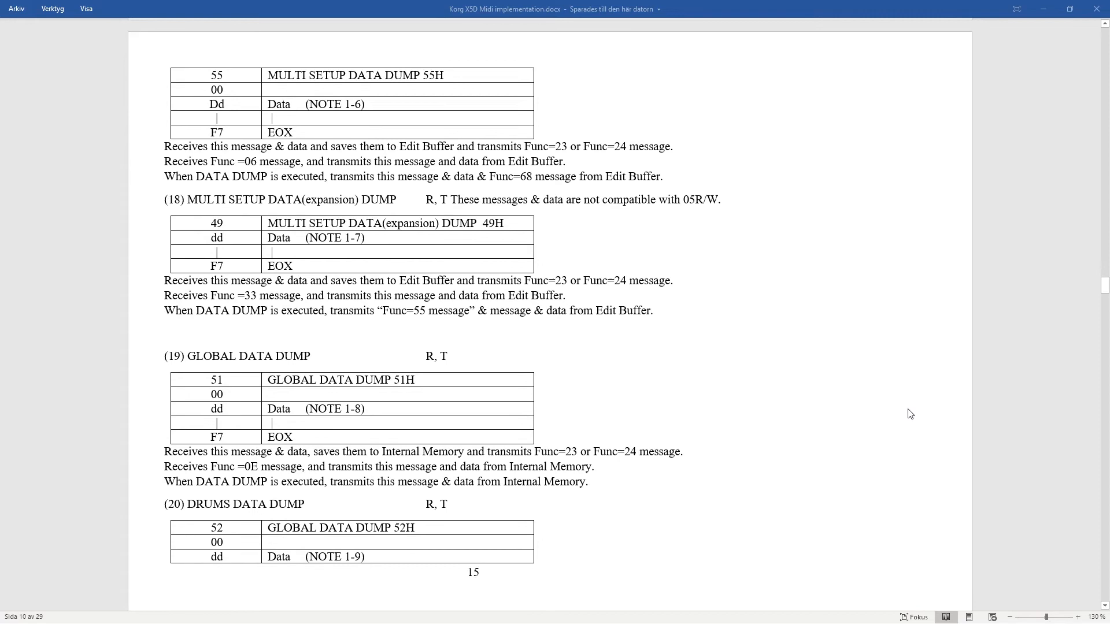
pyautogui.scroll(-12, 910, 414)
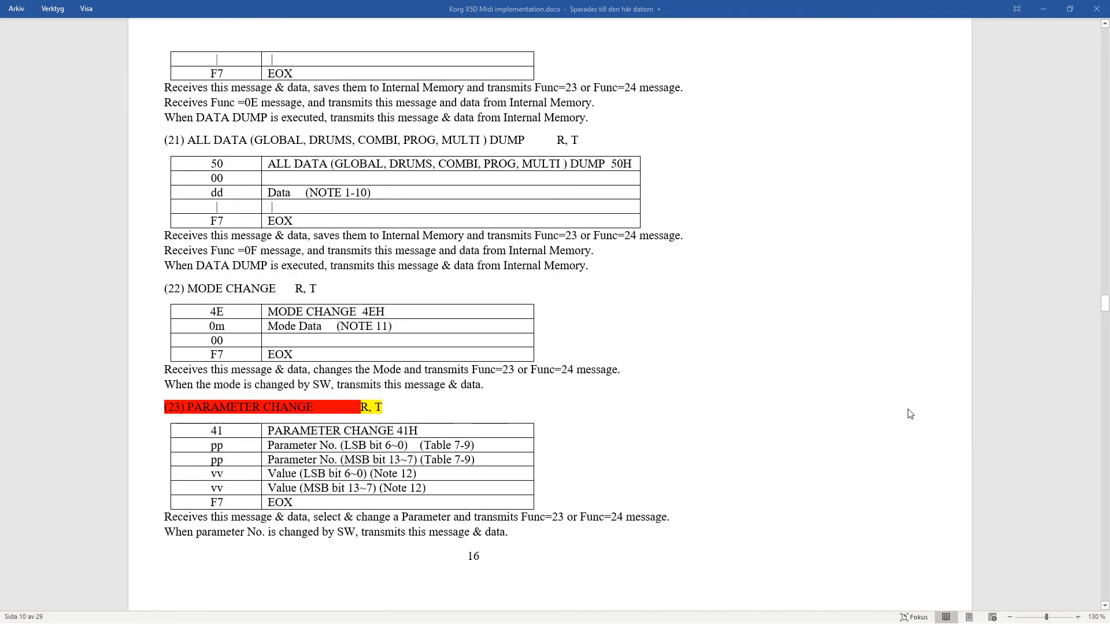
pyautogui.scroll(-10, 910, 414)
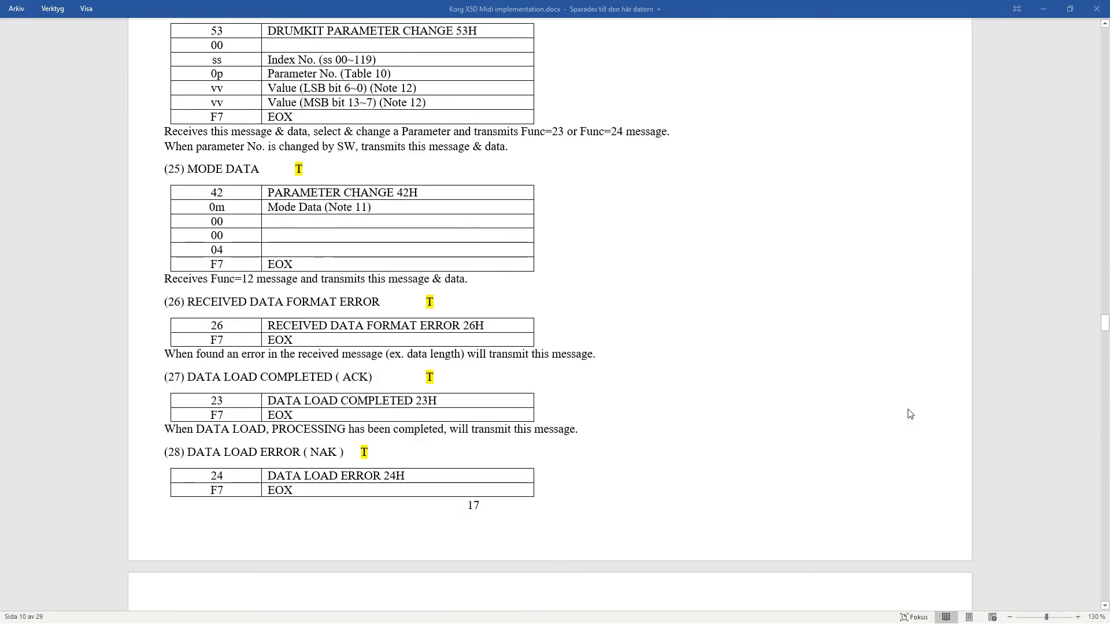
pyautogui.scroll(1, 910, 414)
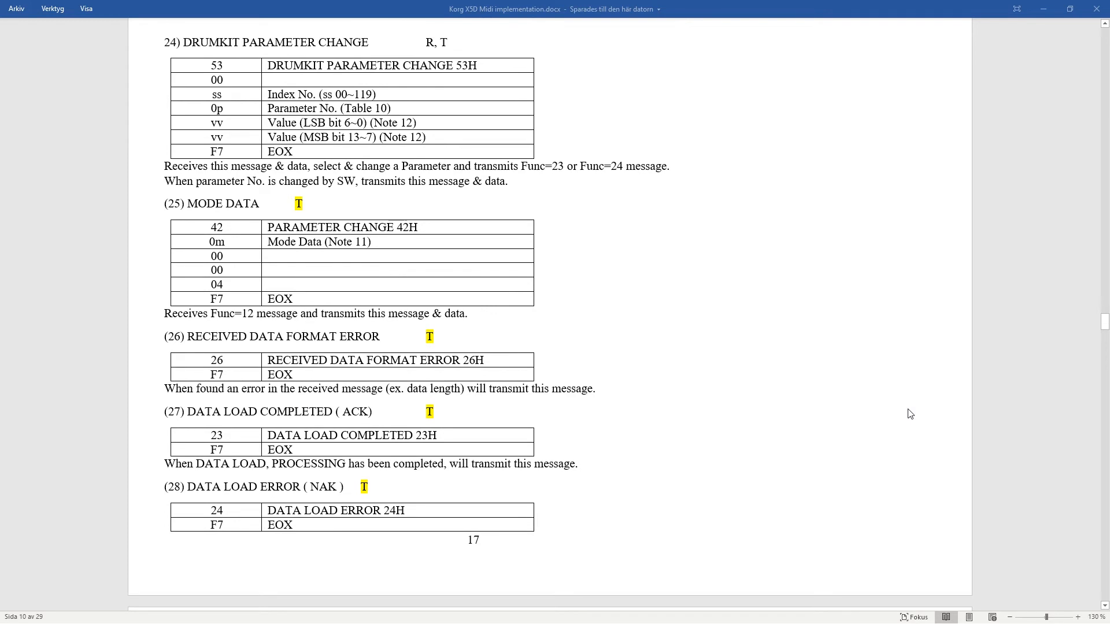
pyautogui.scroll(-15, 911, 414)
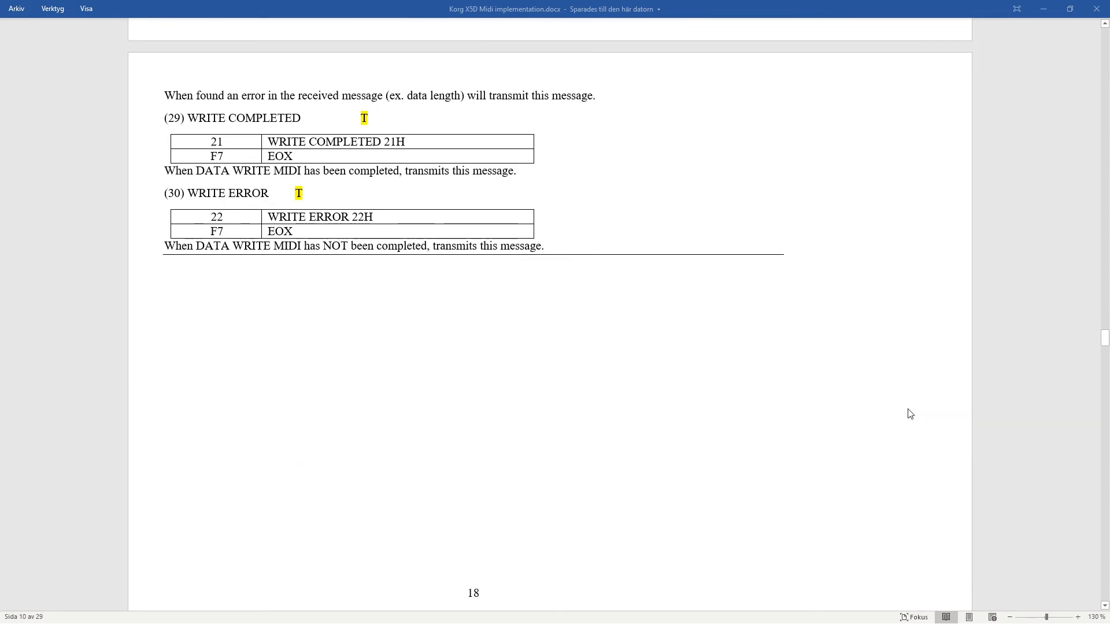
pyautogui.scroll(-17, 910, 414)
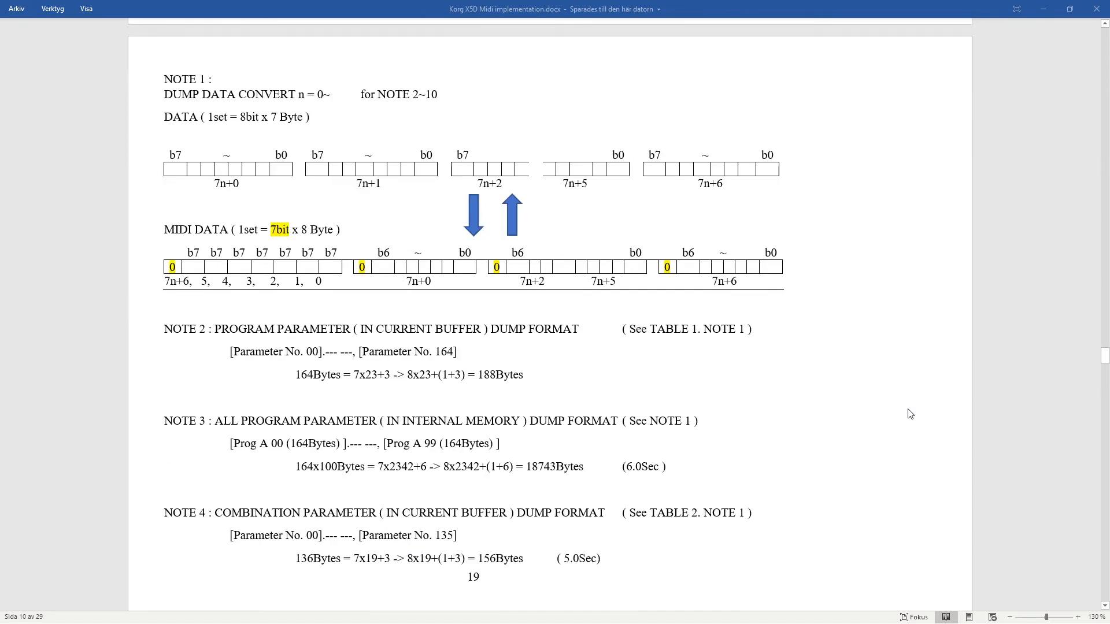
pyautogui.scroll(-18, 910, 414)
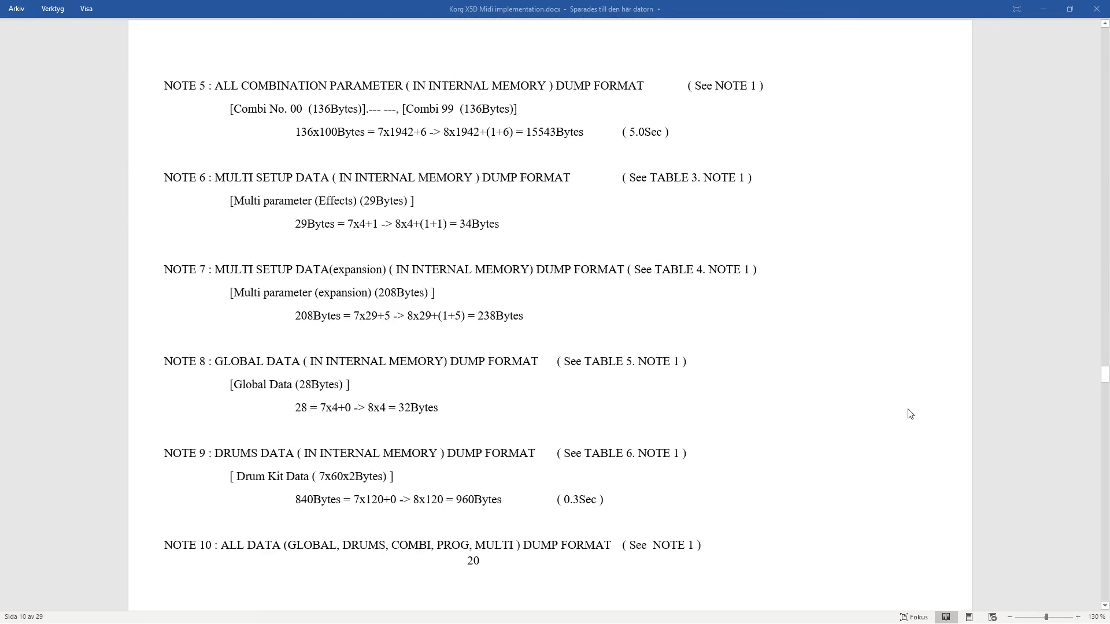
pyautogui.scroll(-18, 910, 414)
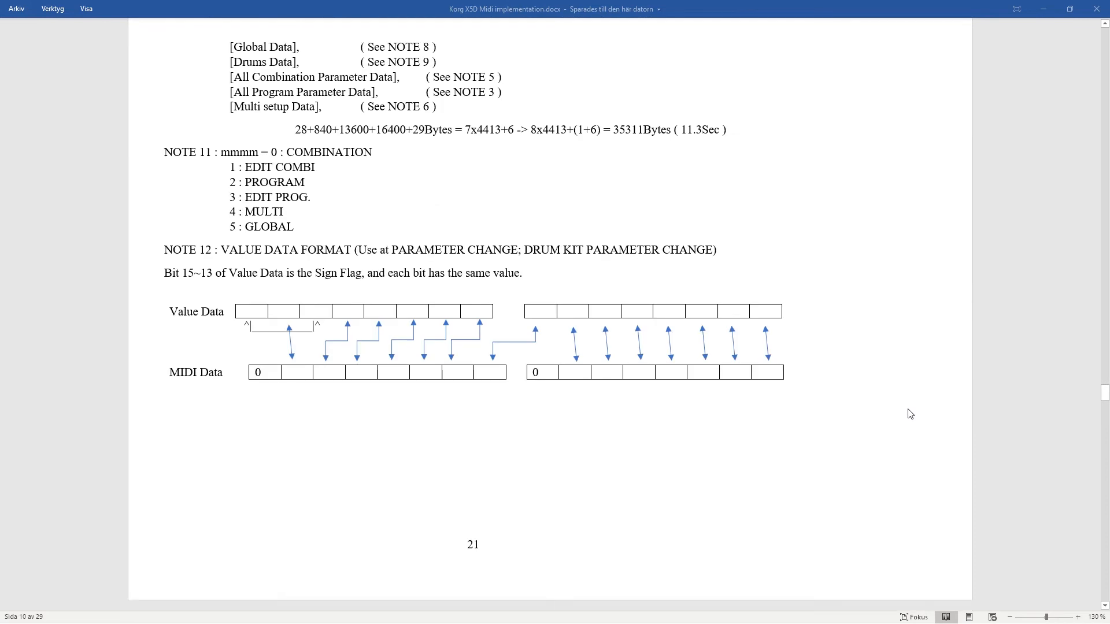
# Examine the PROGRAM PARAMETER table (Table 1) with the document zoomed out to 90 %
pyautogui.scroll(-13, 910, 414)
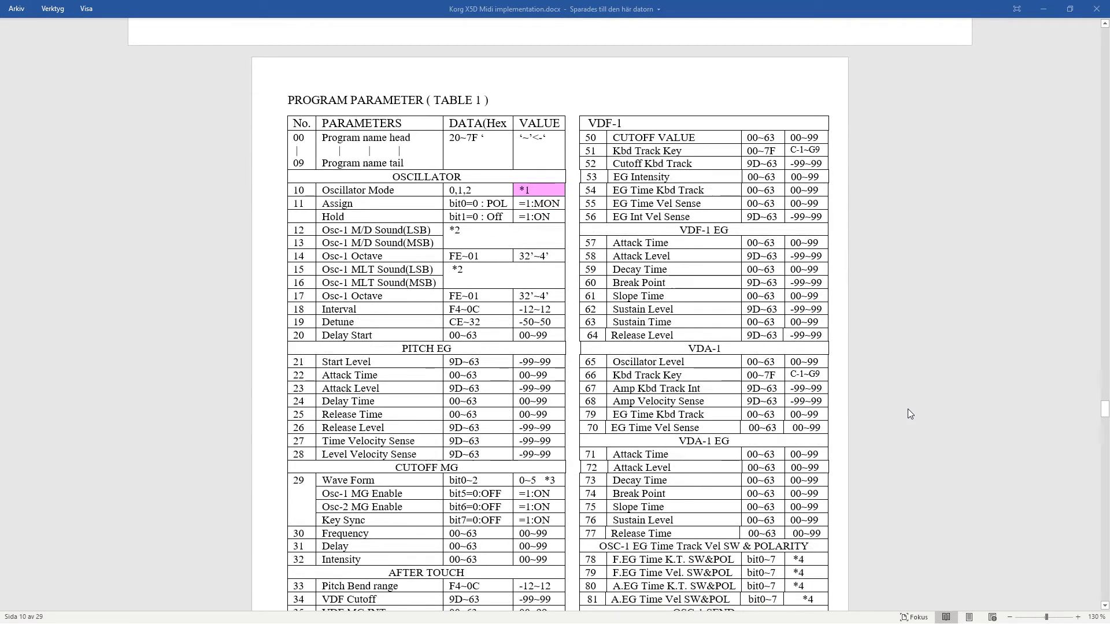
pyautogui.keyDown('ctrl'); pyautogui.scroll(-4, 908, 414); pyautogui.keyUp('ctrl')
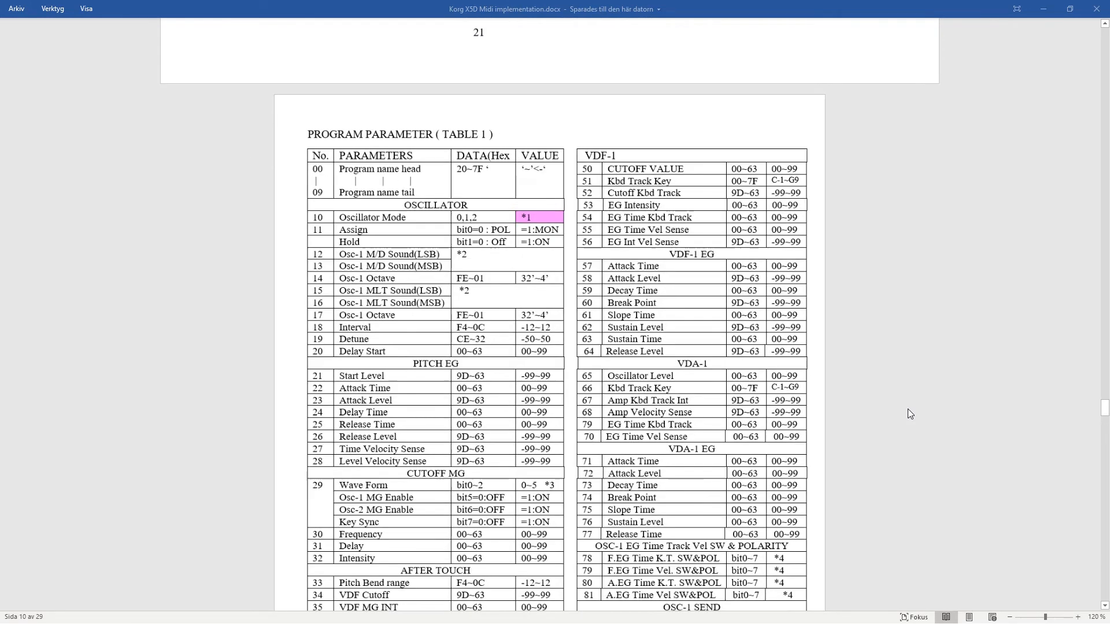
pyautogui.keyDown('ctrl'); pyautogui.scroll(-2, 908, 410); pyautogui.keyUp('ctrl')
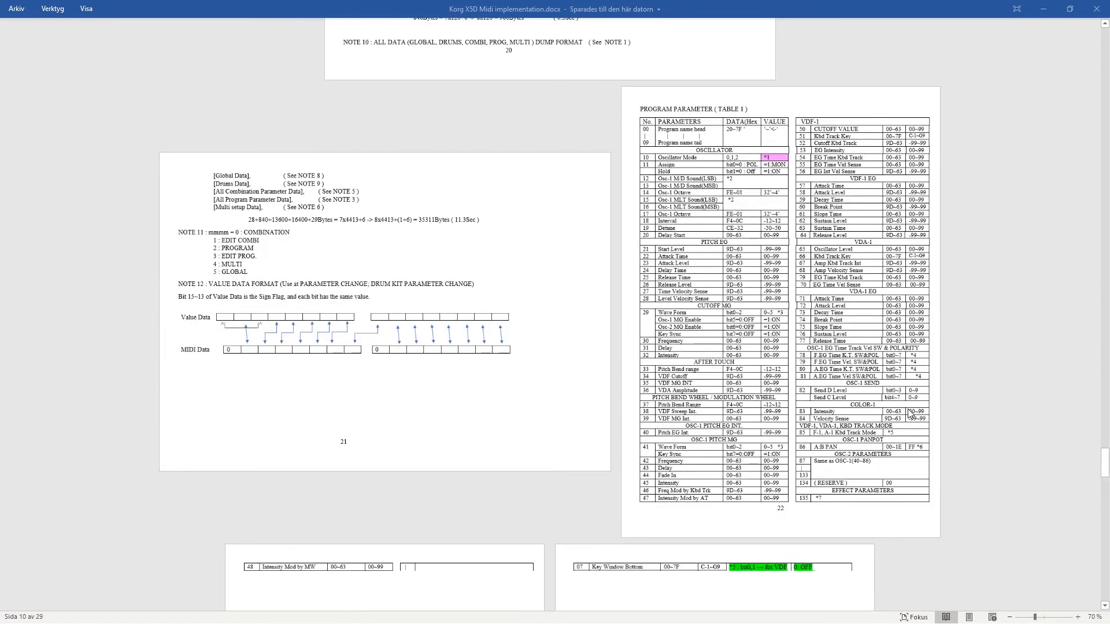
pyautogui.keyDown('ctrl'); pyautogui.scroll(3, 909, 412); pyautogui.keyUp('ctrl')
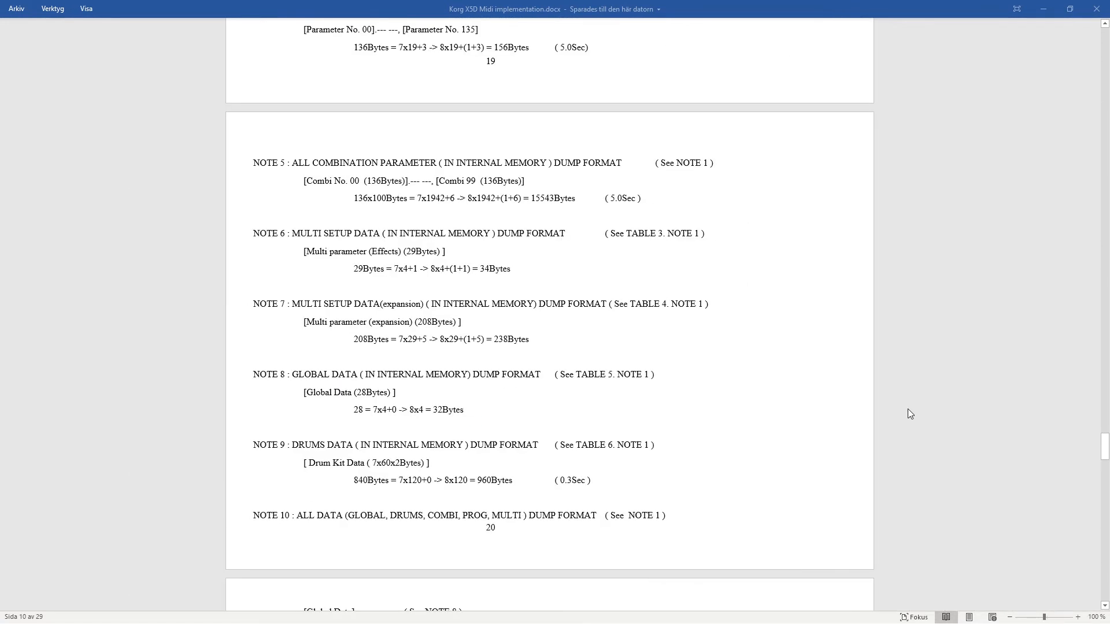
pyautogui.keyDown('ctrl'); pyautogui.scroll(-1, 907, 408); pyautogui.keyUp('ctrl')
pyautogui.scroll(-3, 907, 408)
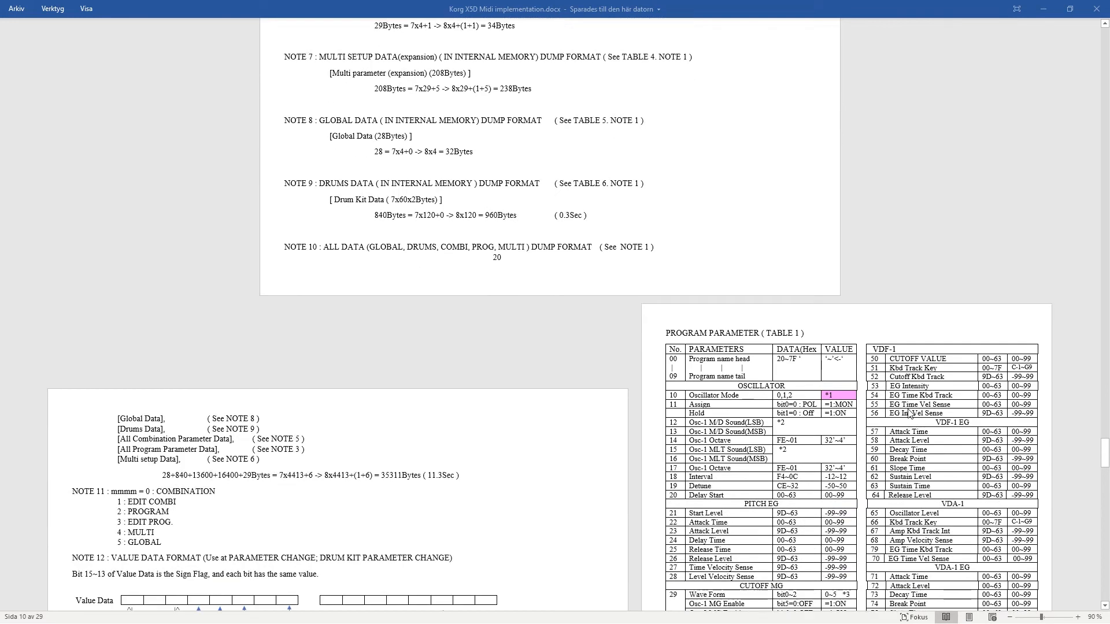
pyautogui.scroll(-3, 909, 413)
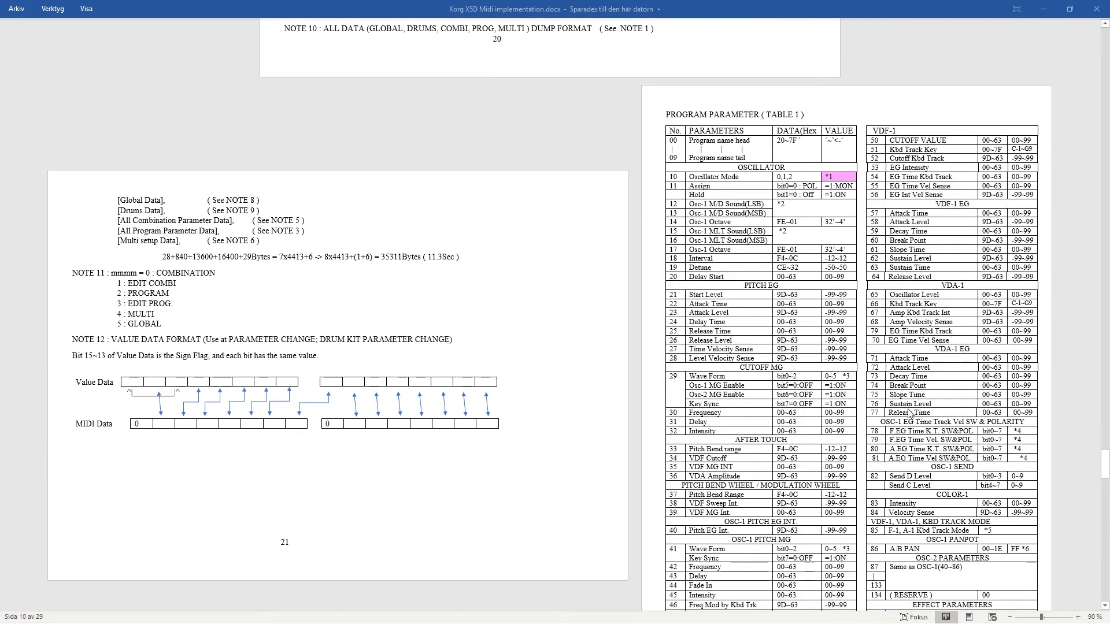
pyautogui.scroll(-1, 909, 413)
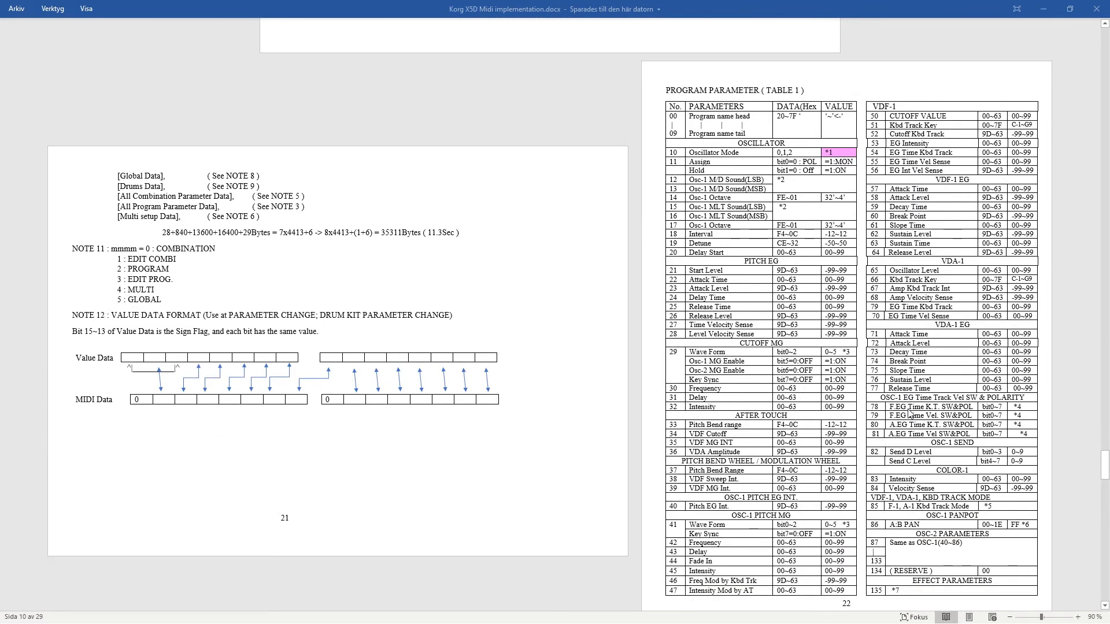
# Look through the combination, multi, global, drums and effect parameter tables and the parameter numbers in Tables 7 and 8
pyautogui.scroll(-8, 909, 412)
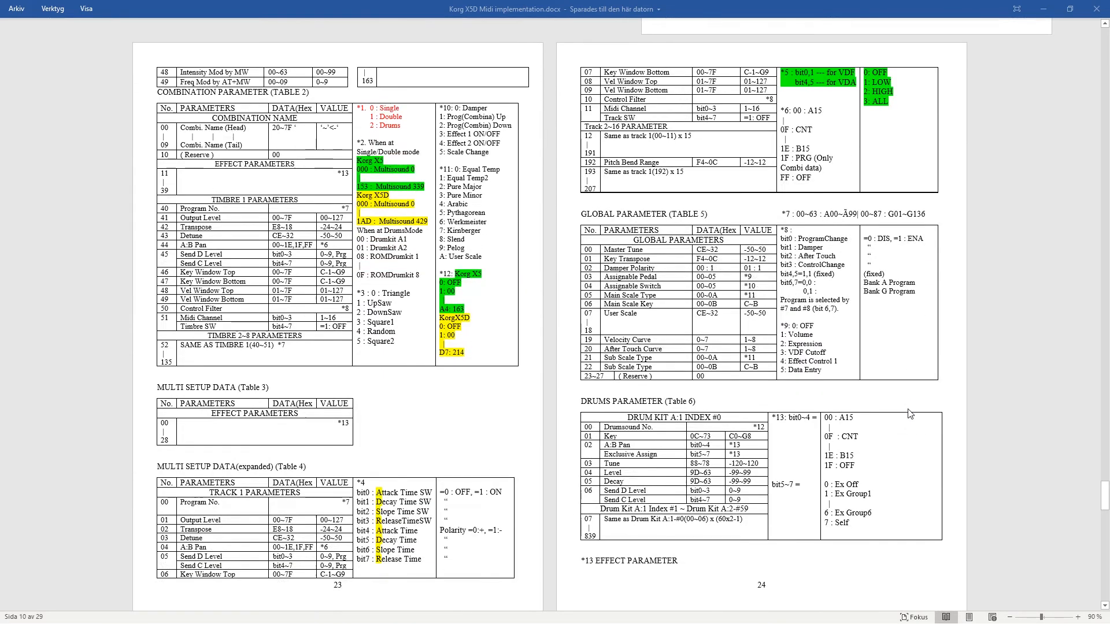
pyautogui.scroll(-1, 909, 412)
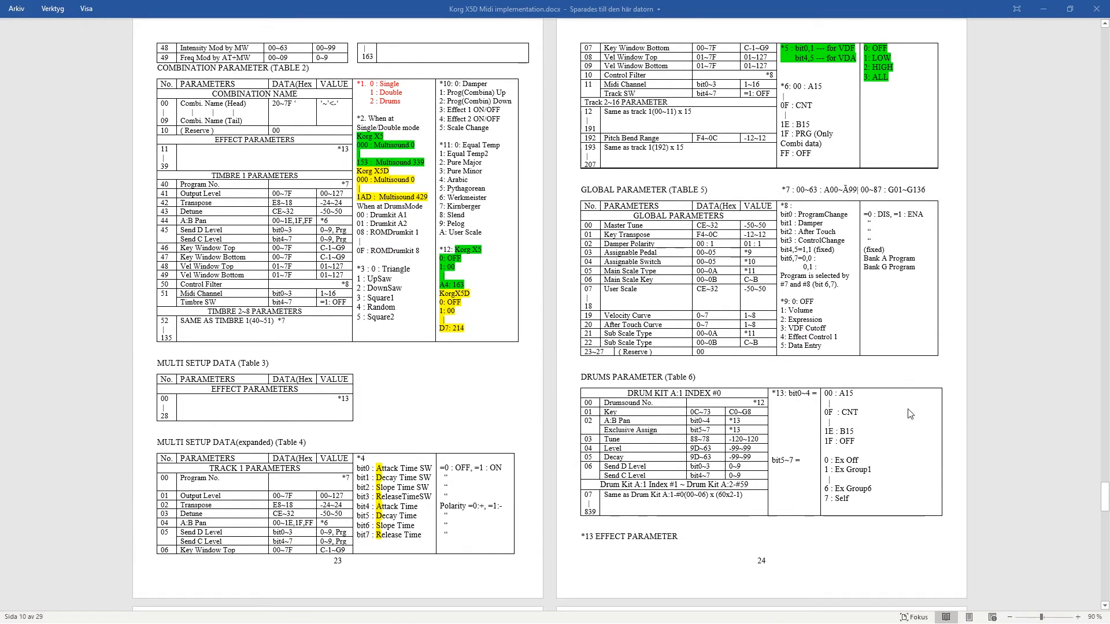
pyautogui.scroll(-10, 909, 413)
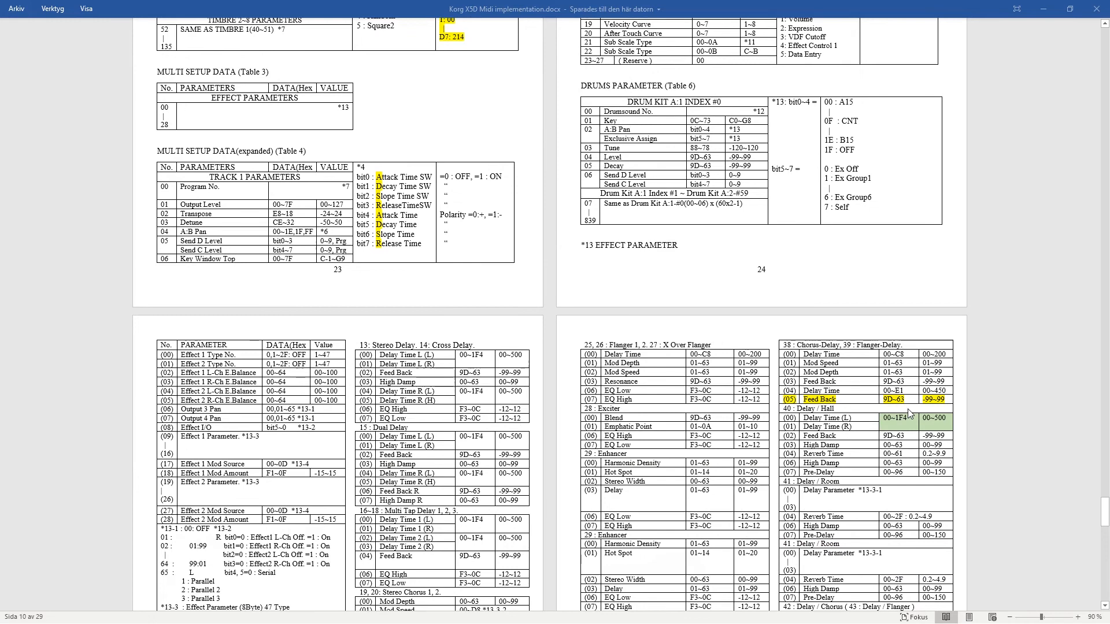
pyautogui.scroll(-1, 909, 414)
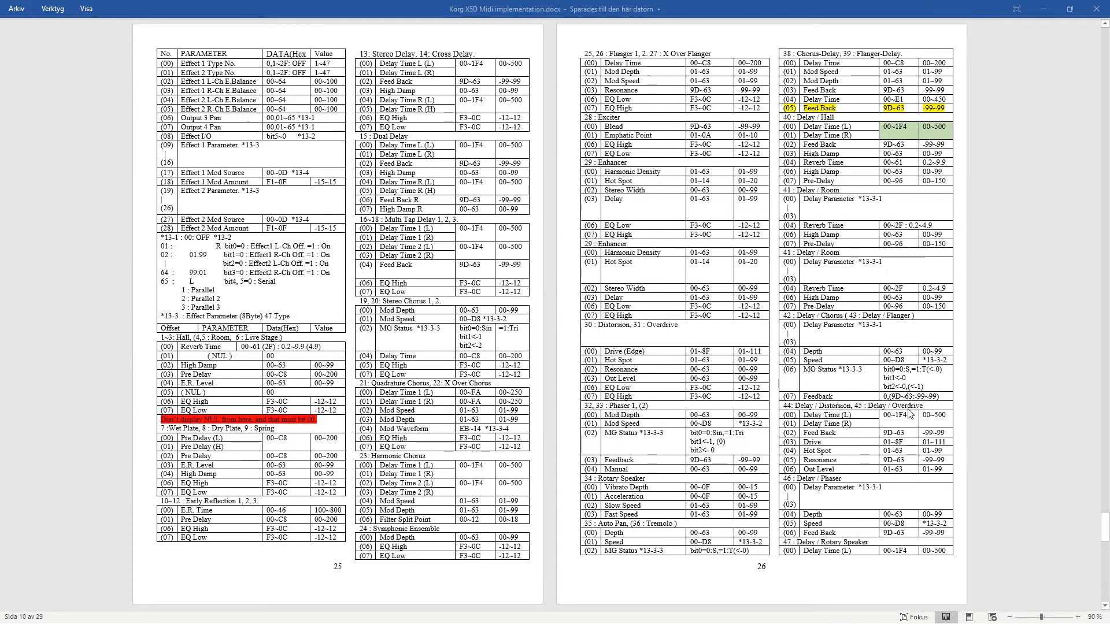
pyautogui.scroll(-10, 909, 413)
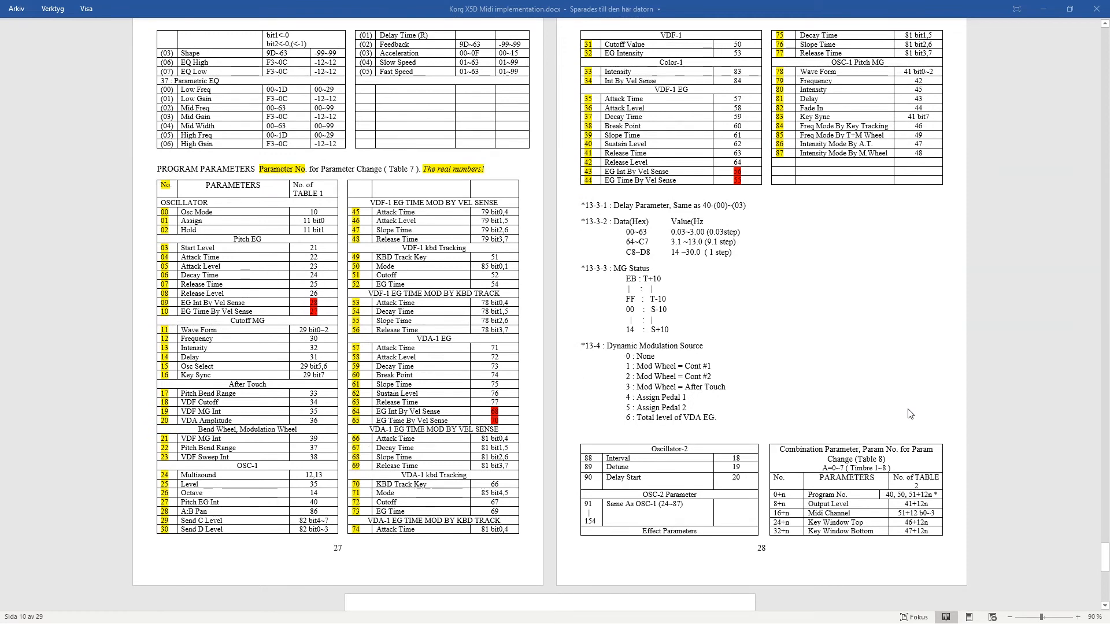
pyautogui.scroll(-10, 909, 414)
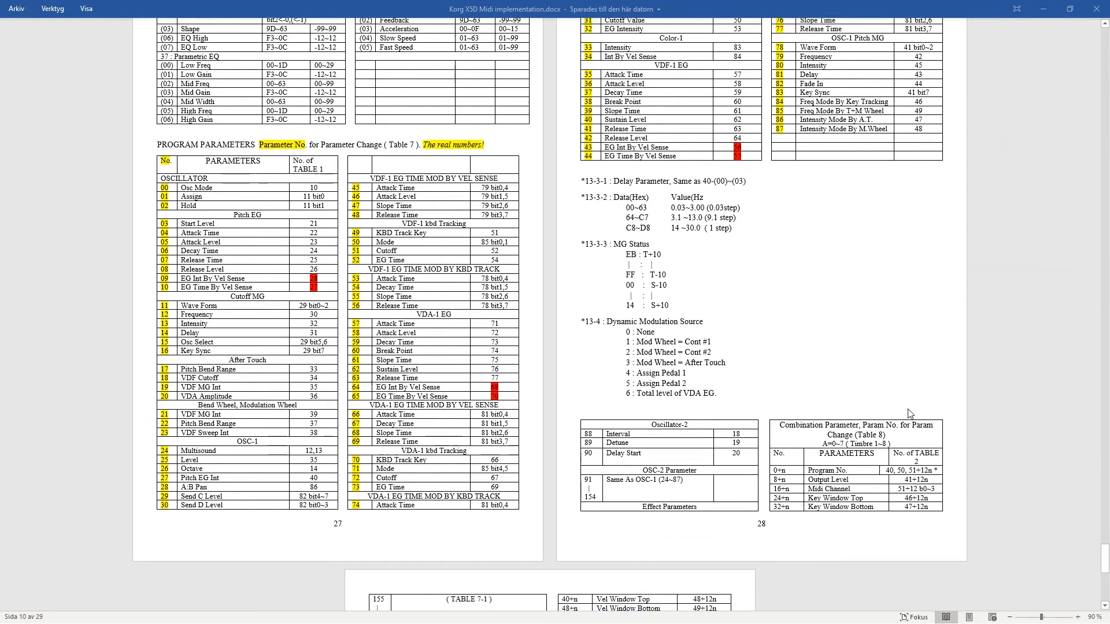
# Examine the effect, multi and drum kit parameter tables (Tables 7-1, 9 and 10) at the document's end, enlarged to 130 %
pyautogui.scroll(-2, 908, 409)
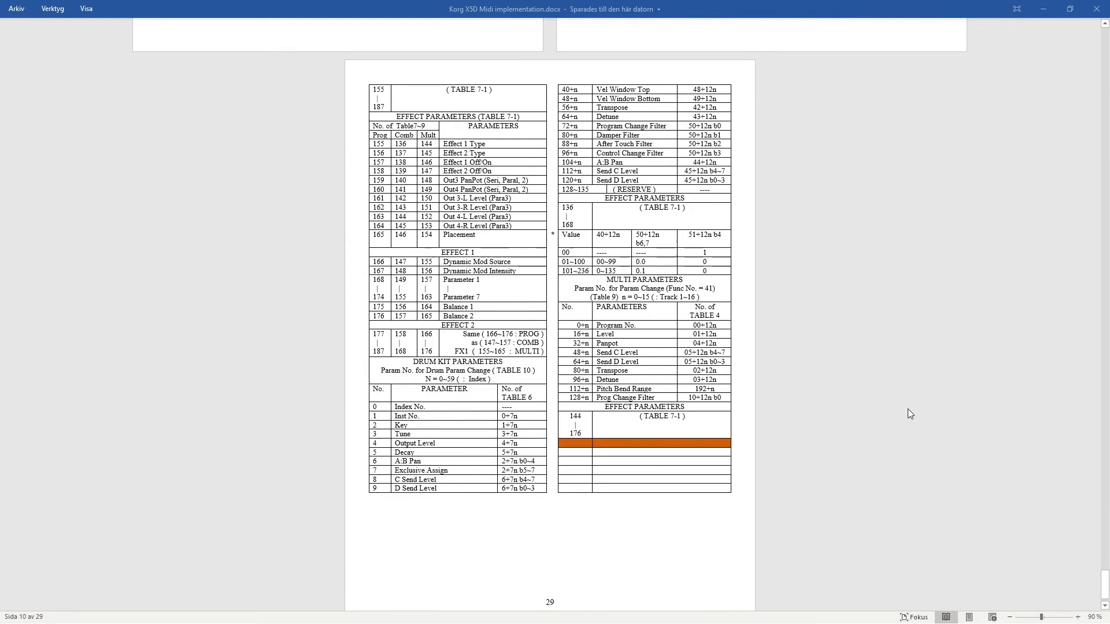
pyautogui.scroll(2, 907, 409)
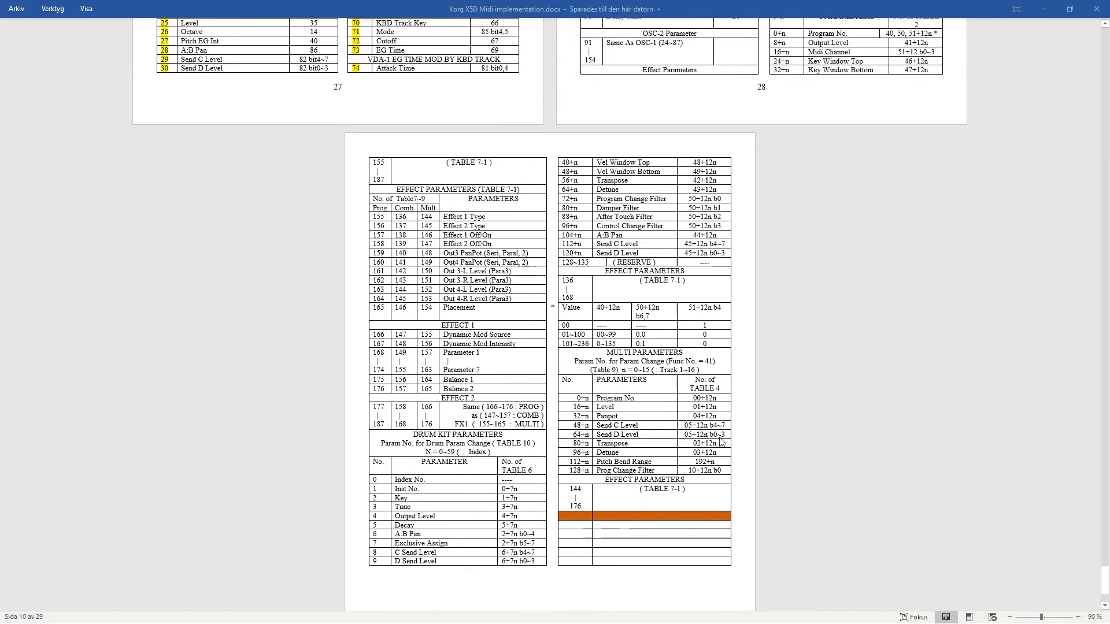
pyautogui.scroll(2, 646, 443)
pyautogui.scroll(2, 646, 443)
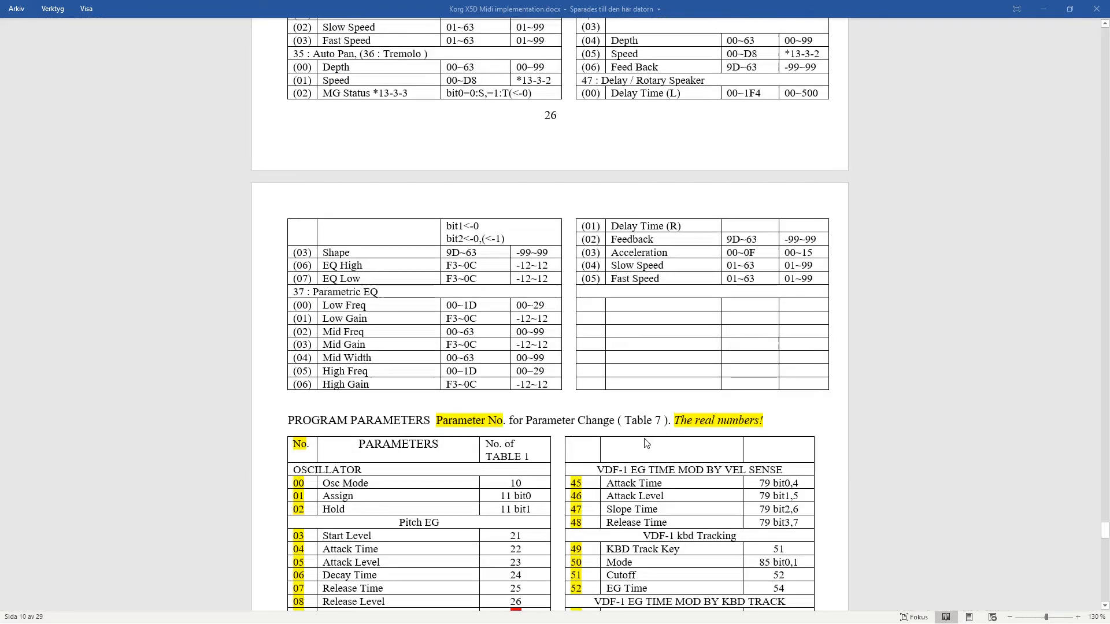
pyautogui.scroll(-15, 646, 442)
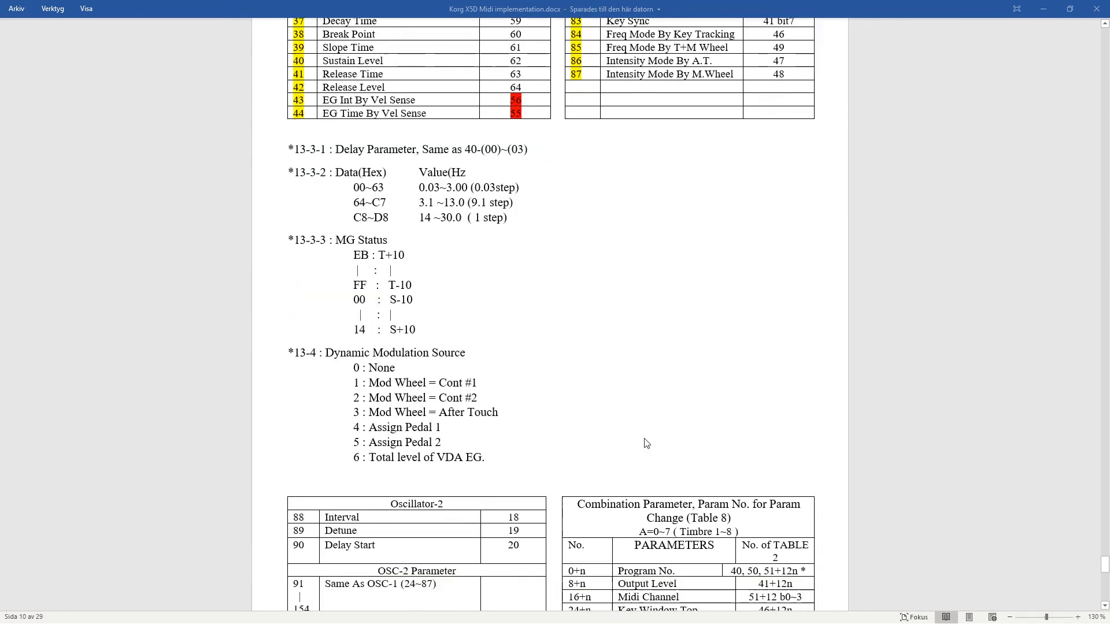
pyautogui.scroll(-3, 649, 442)
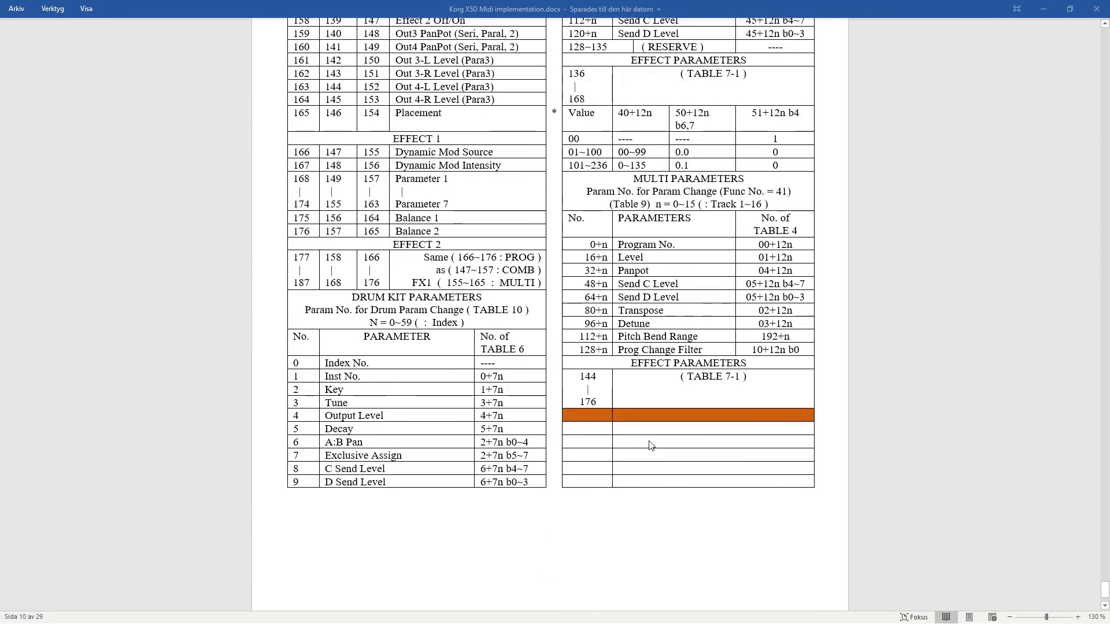
pyautogui.scroll(3, 914, 455)
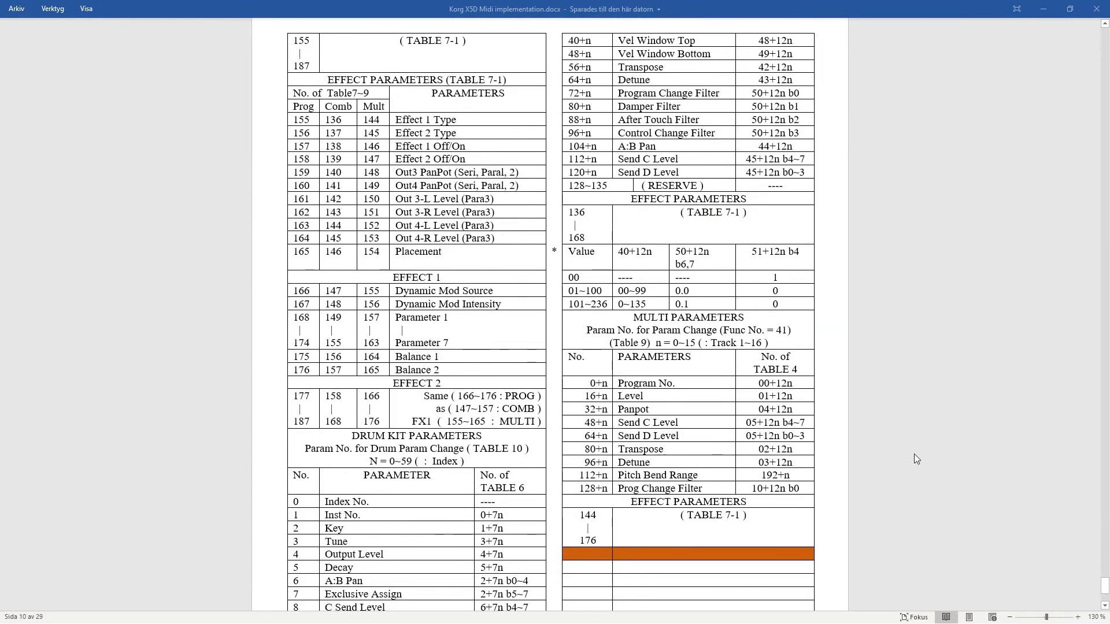
pyautogui.scroll(-1, 914, 453)
pyautogui.scroll(1, 914, 453)
pyautogui.scroll(-1, 914, 455)
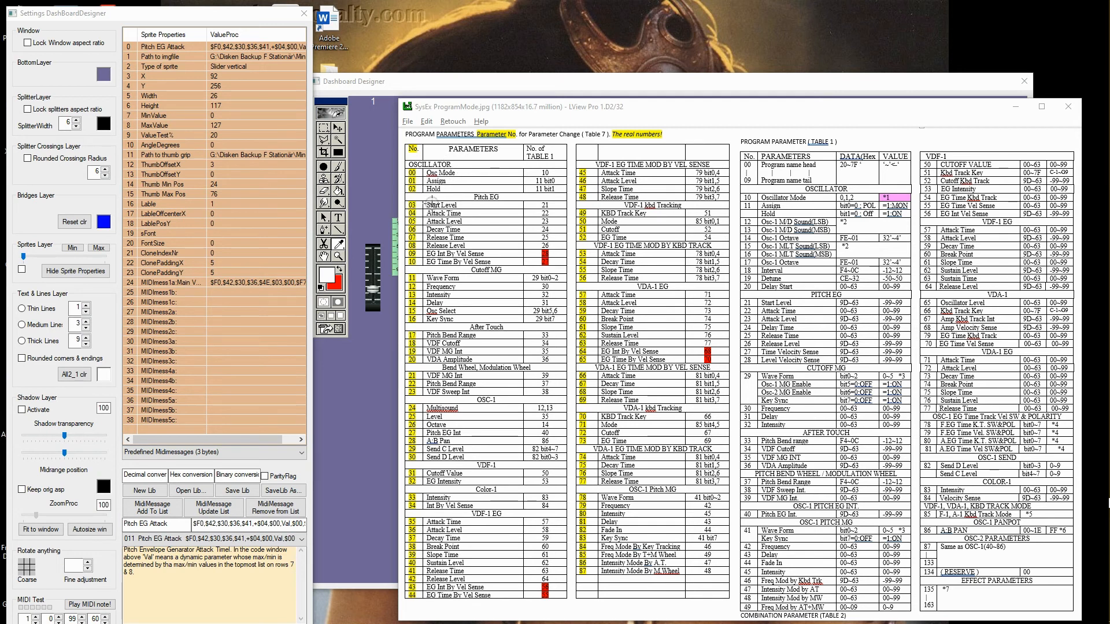
# Retitle the Pitch EG Attack message as Pitch EG Attack Time and add it to the user-defined KorgX5 MIDI library
pyautogui.click(449, 213)
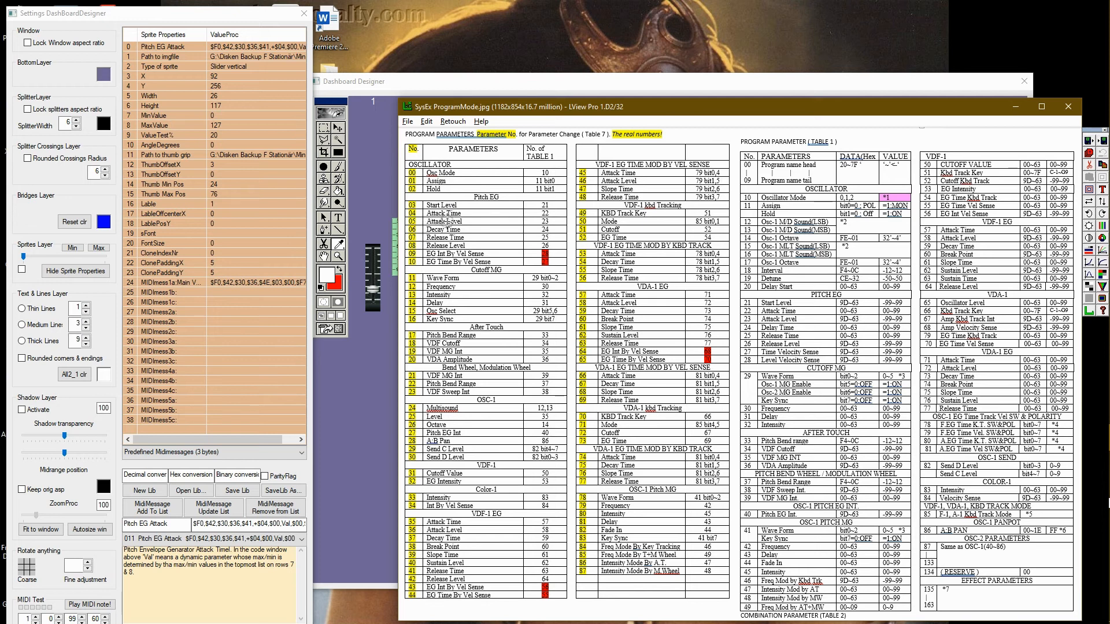
pyautogui.click(236, 541)
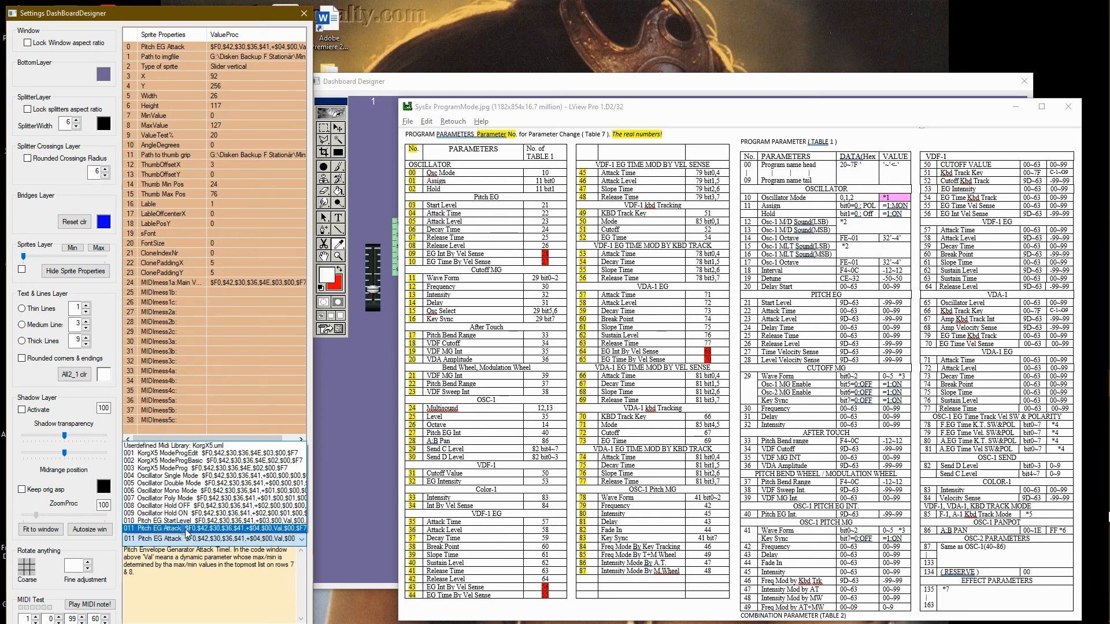
pyautogui.click(249, 529)
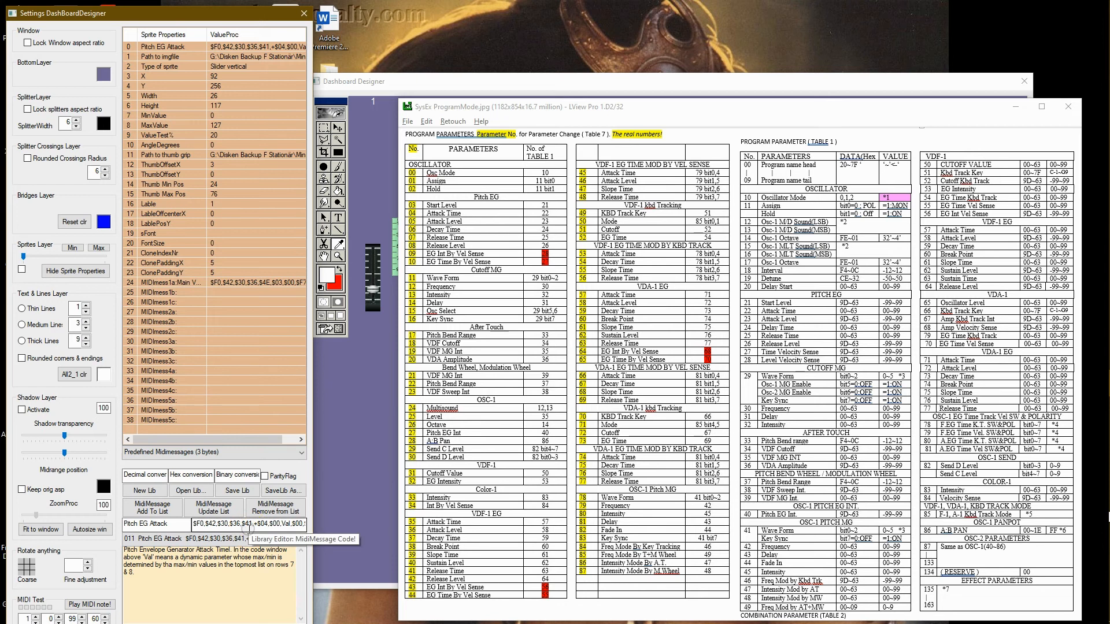
pyautogui.click(257, 526)
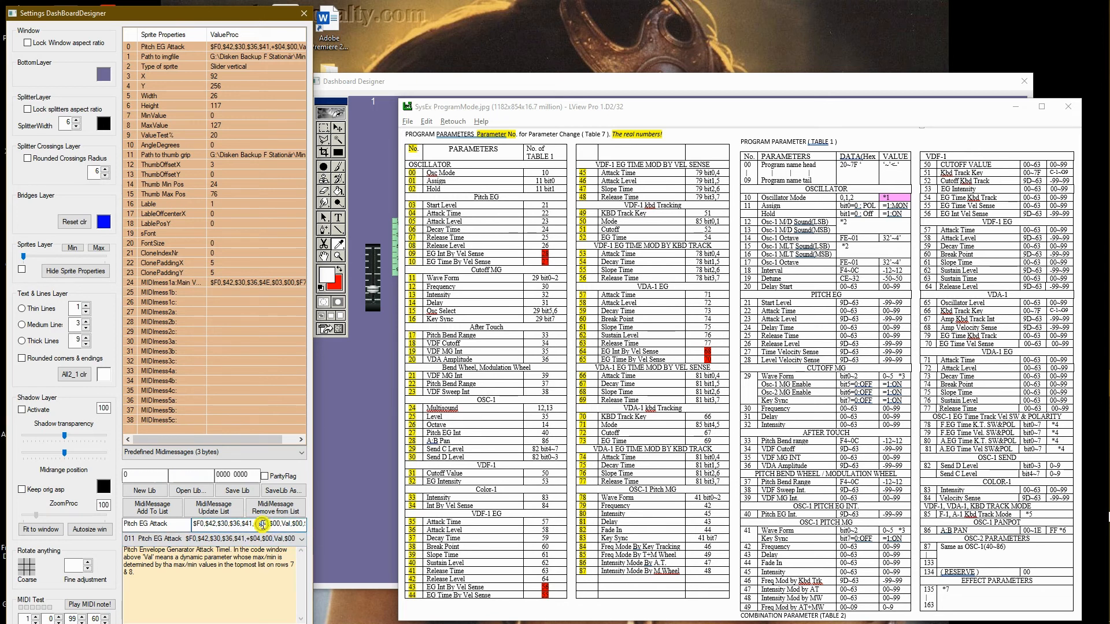
pyautogui.click(139, 523)
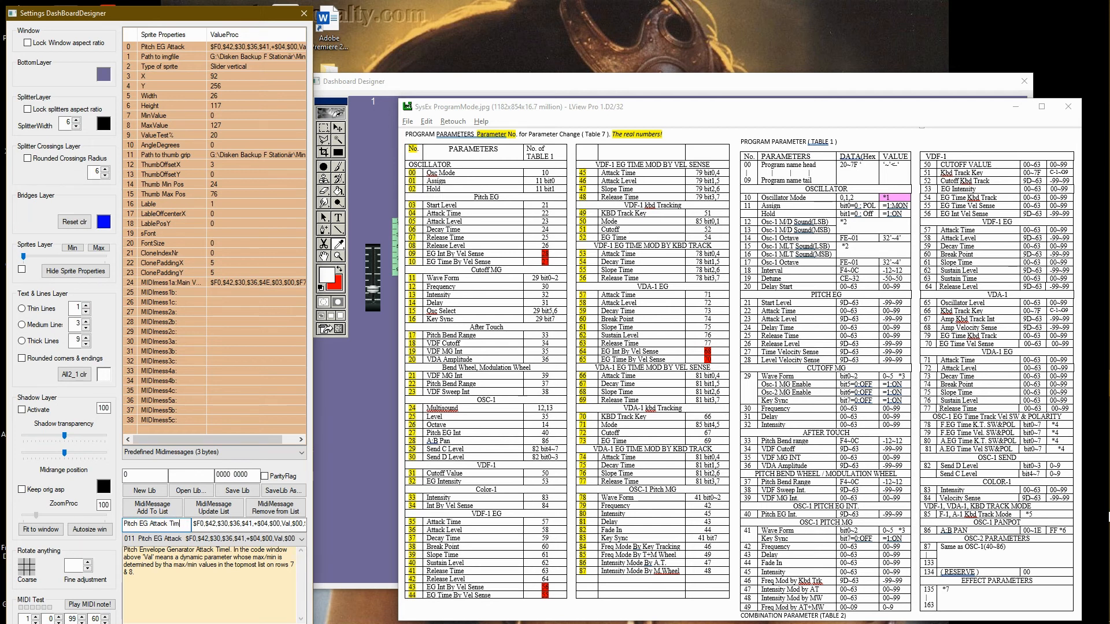
pyautogui.click(231, 509)
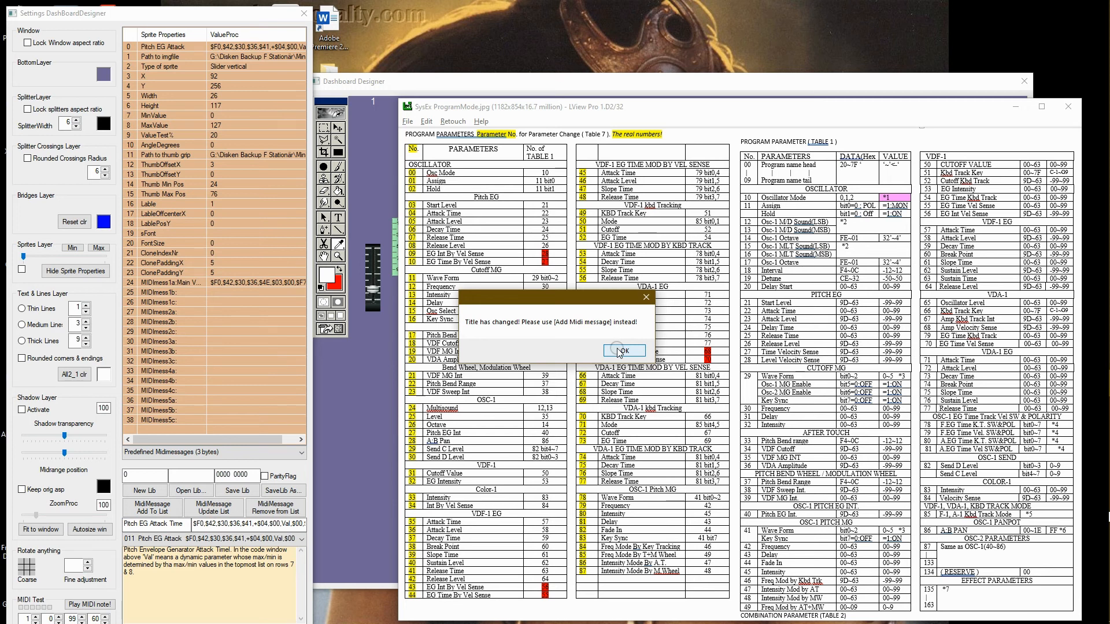
pyautogui.click(619, 351)
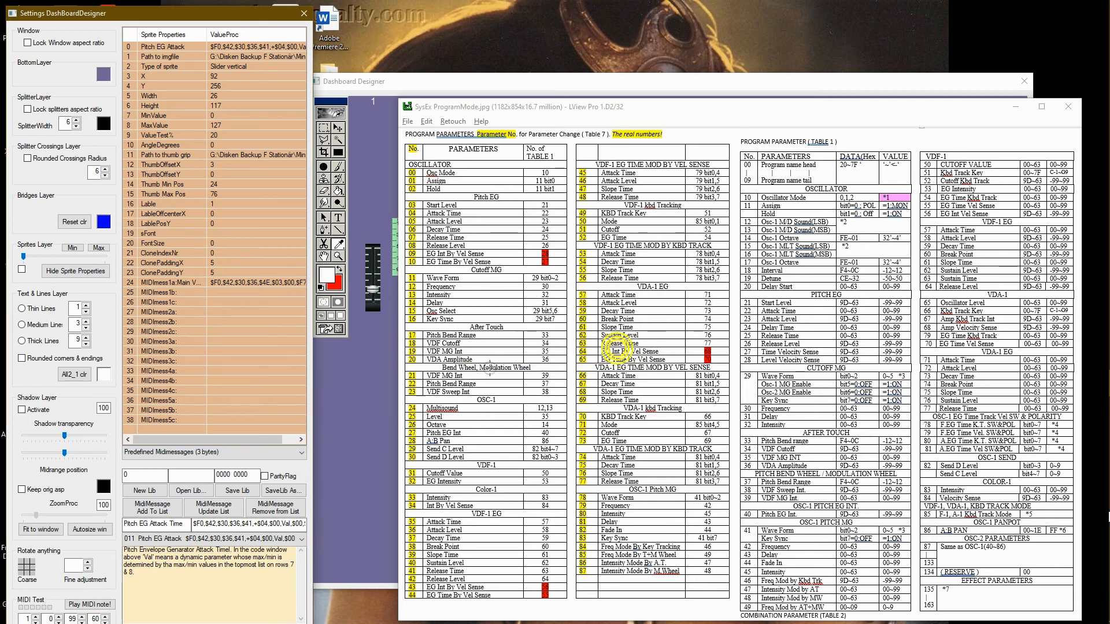
pyautogui.click(167, 511)
pyautogui.click(171, 538)
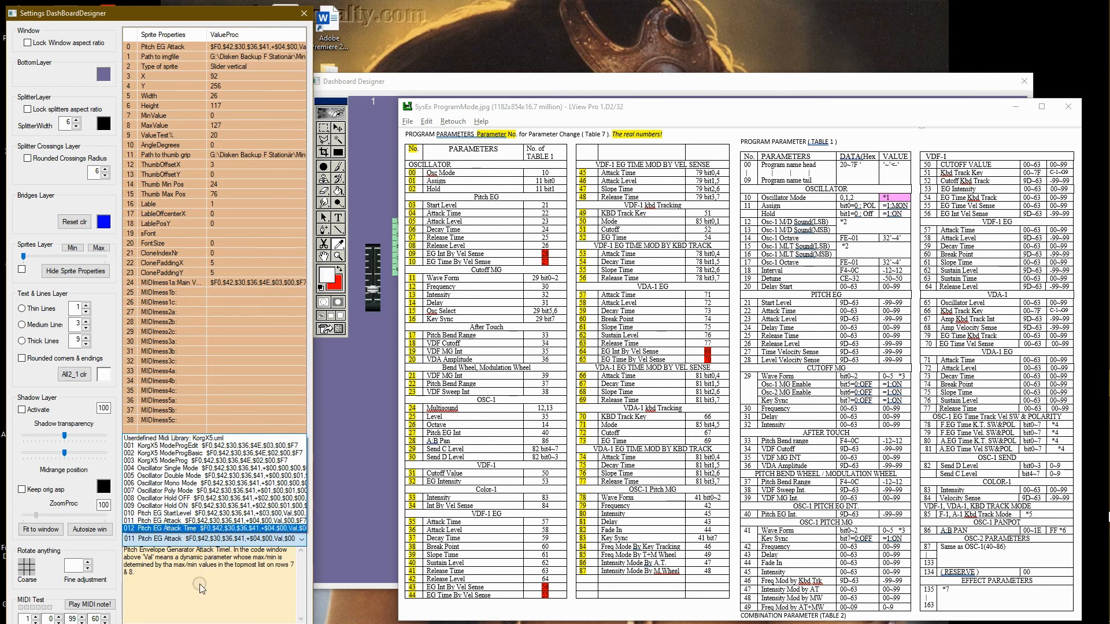
# Remove the superseded Pitch EG Attack message from the user-defined MIDI library
pyautogui.click(179, 522)
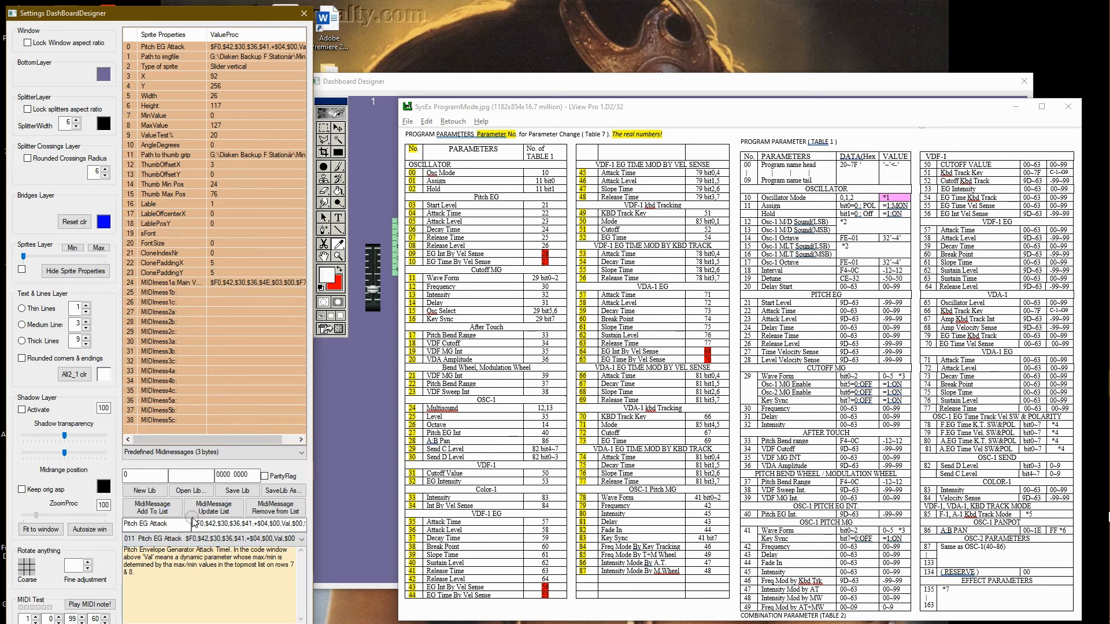
pyautogui.click(280, 511)
pyautogui.click(226, 540)
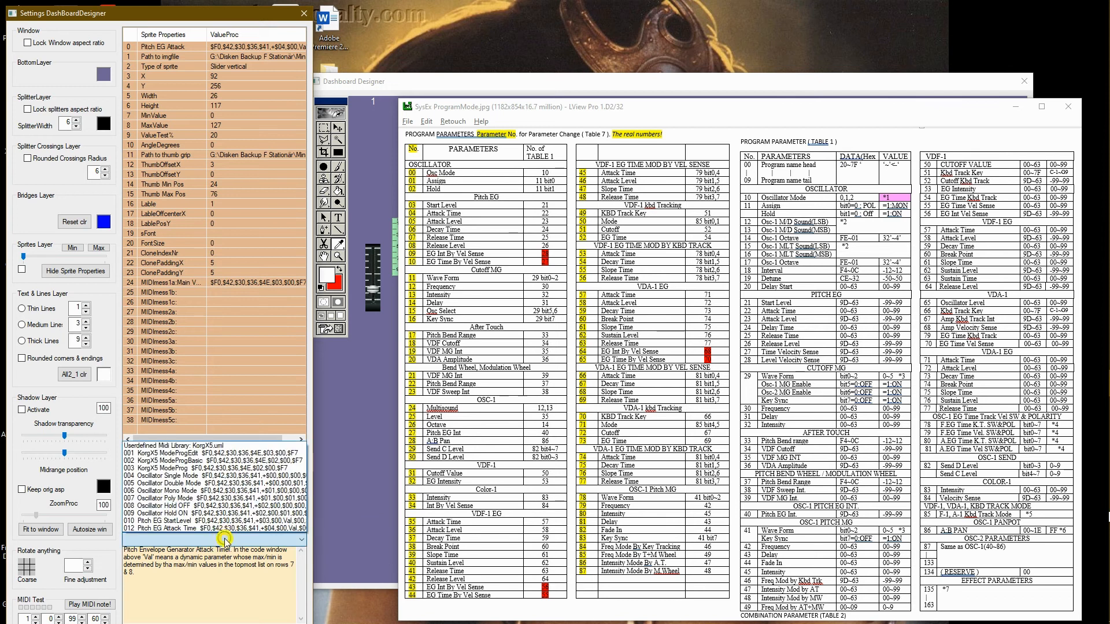
# Add a Pitch EG Attack Level message based on Pitch EG Attack Time with parameter byte $05, and save the library
pyautogui.click(189, 527)
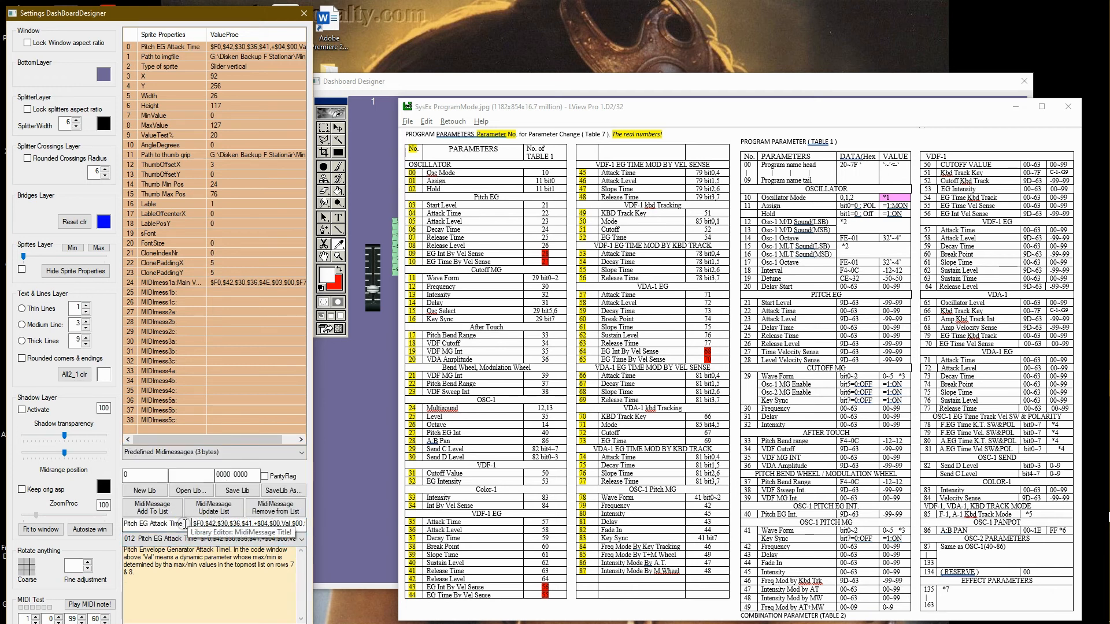
pyautogui.doubleClick(175, 523)
pyautogui.write('Level')
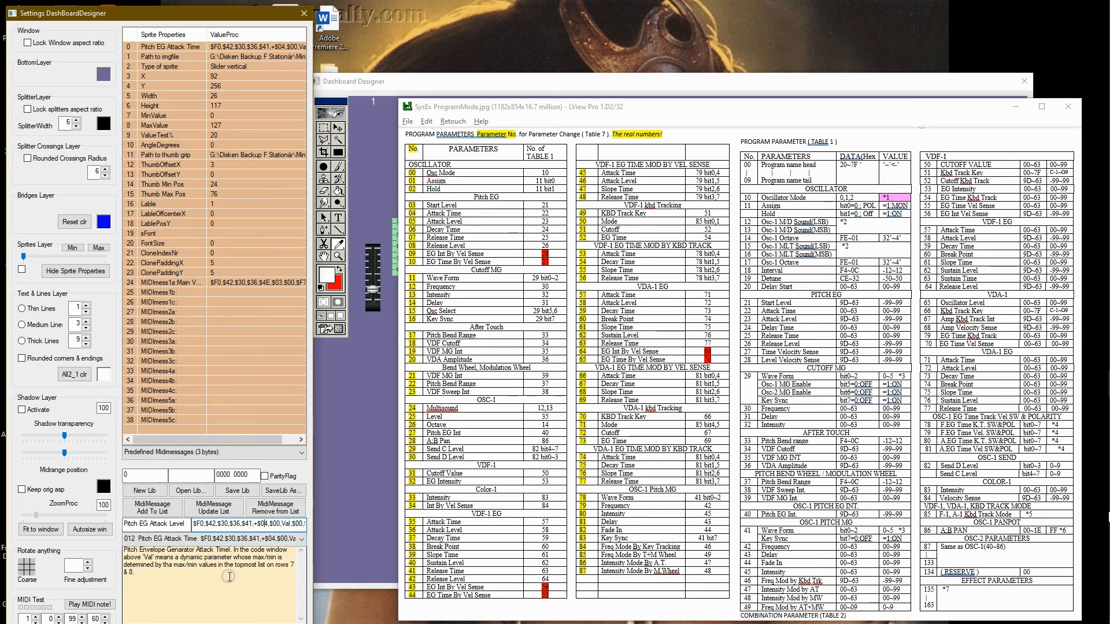
pyautogui.press('Delete')
pyautogui.write('5')
pyautogui.press('Delete')
pyautogui.click(165, 510)
pyautogui.click(174, 538)
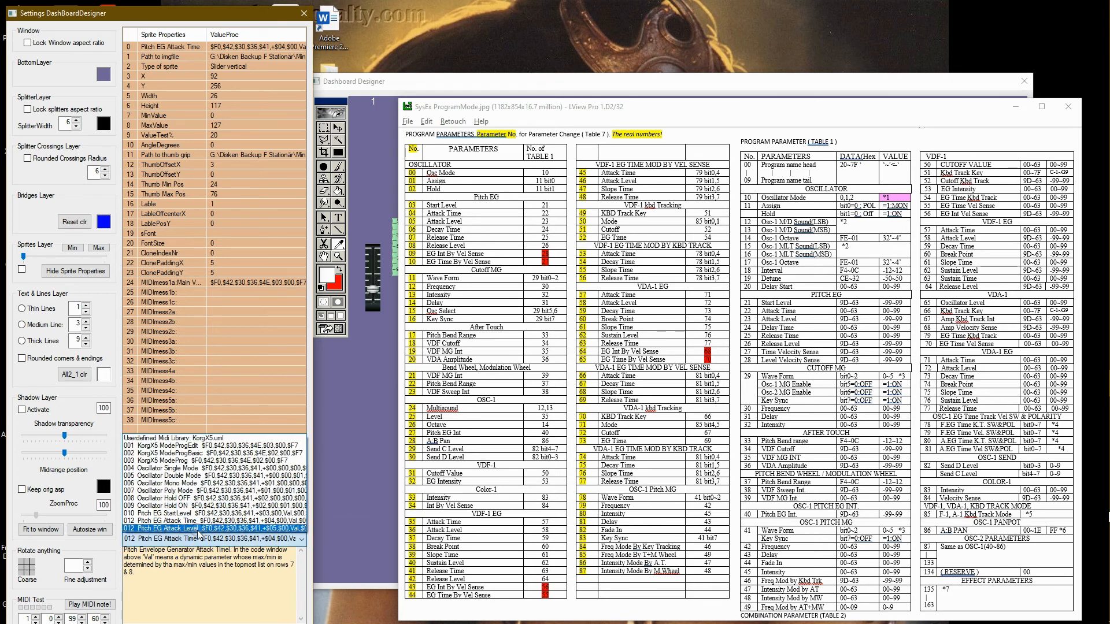
pyautogui.click(223, 577)
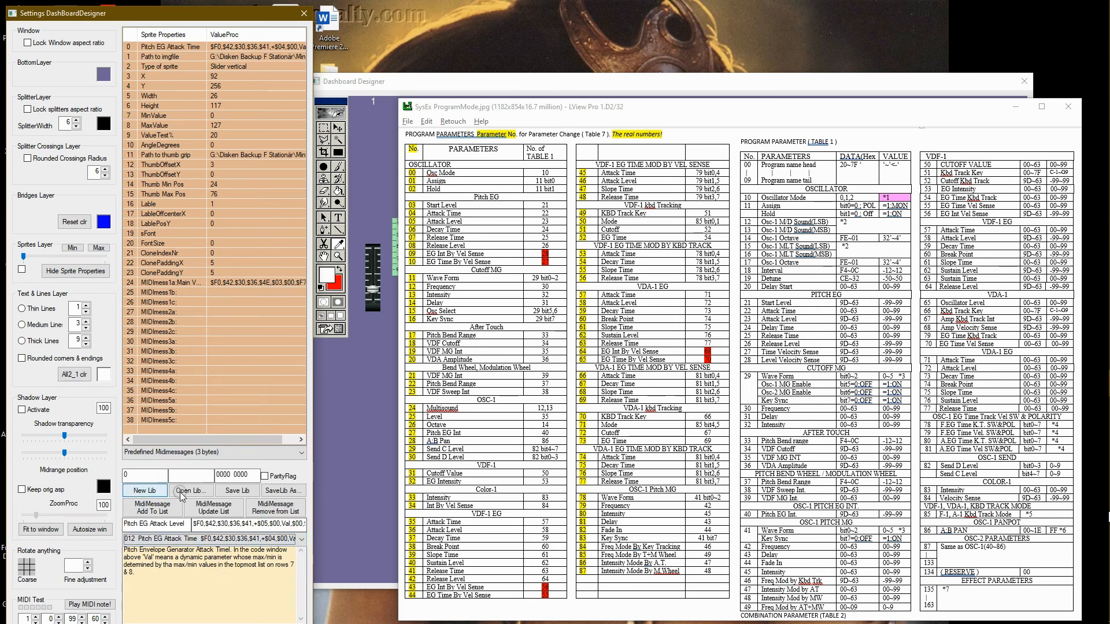
pyautogui.click(243, 492)
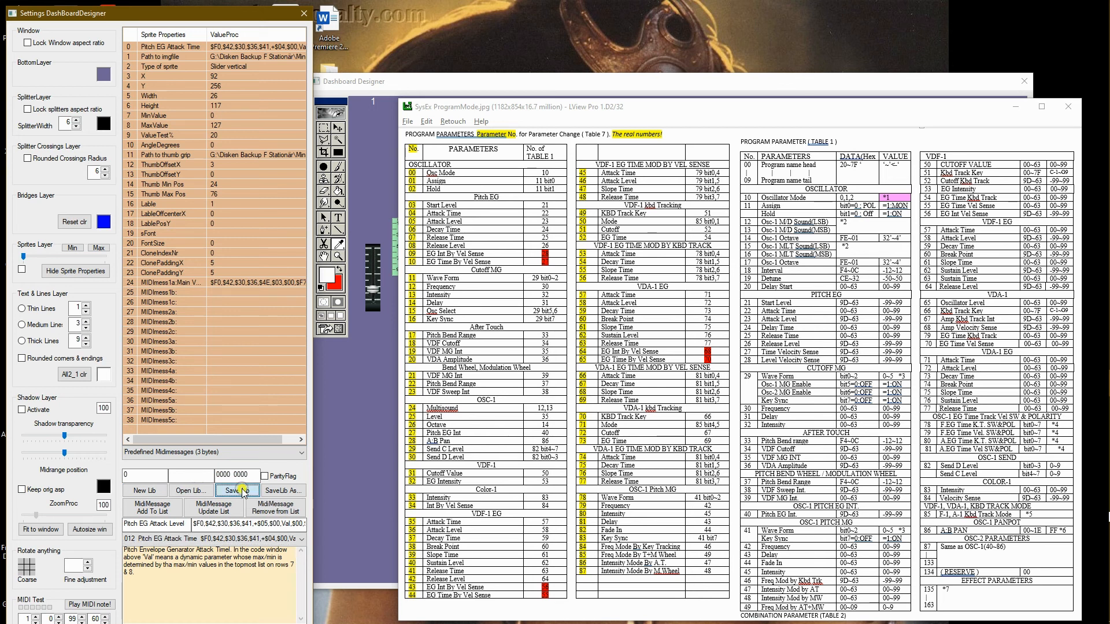
# Check the decimal, hex and binary conversion of the $41 byte in the Pitch EG Attack Level message string
pyautogui.click(232, 519)
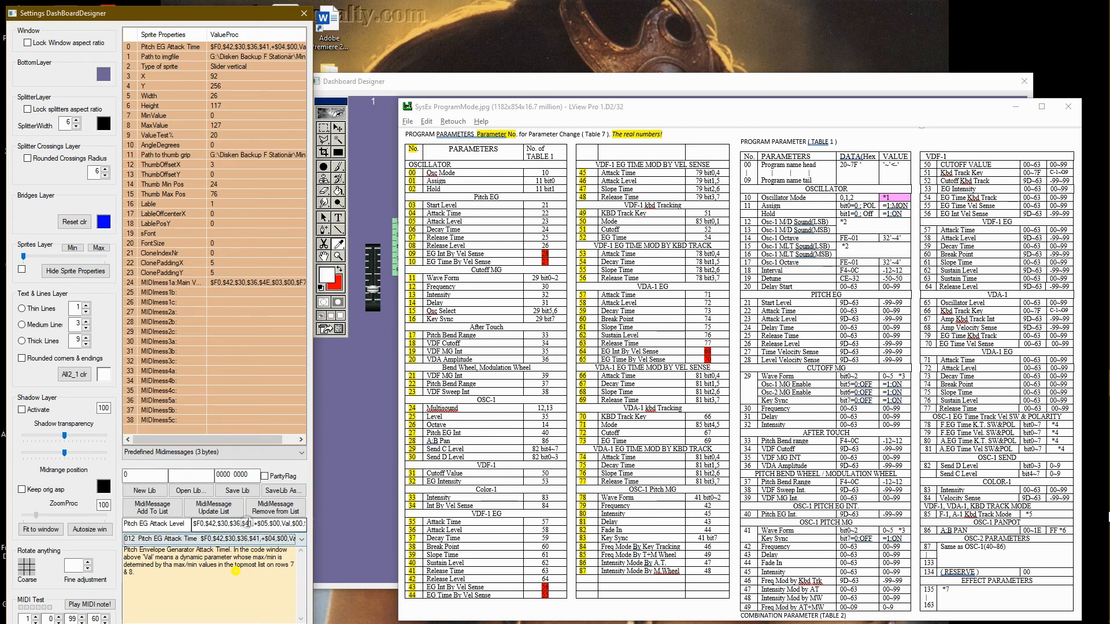
pyautogui.doubleClick(248, 523)
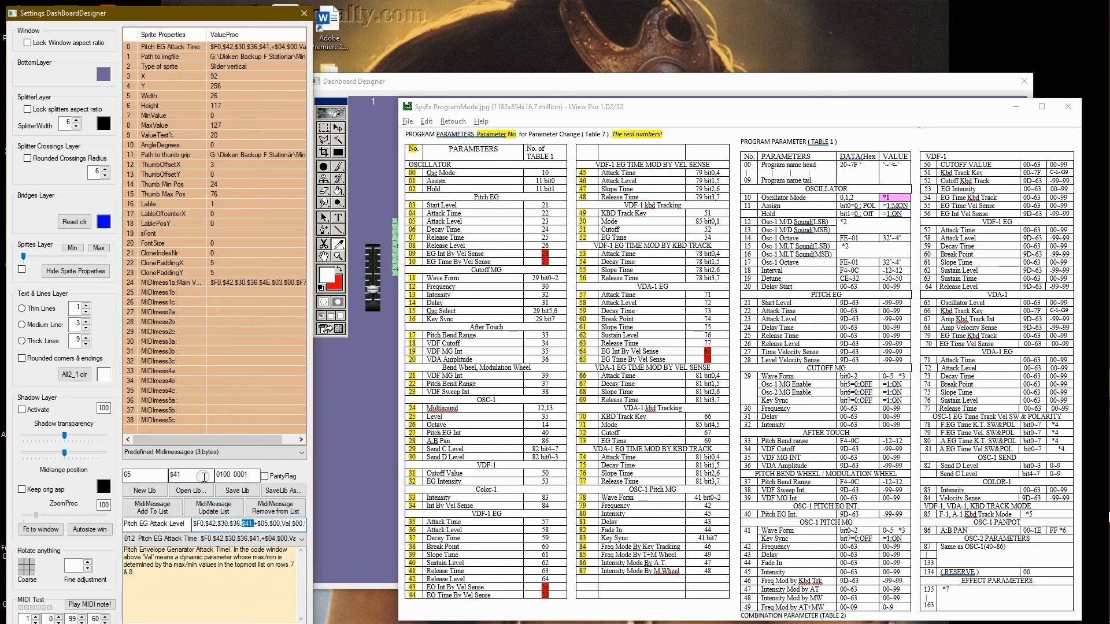
pyautogui.click(182, 571)
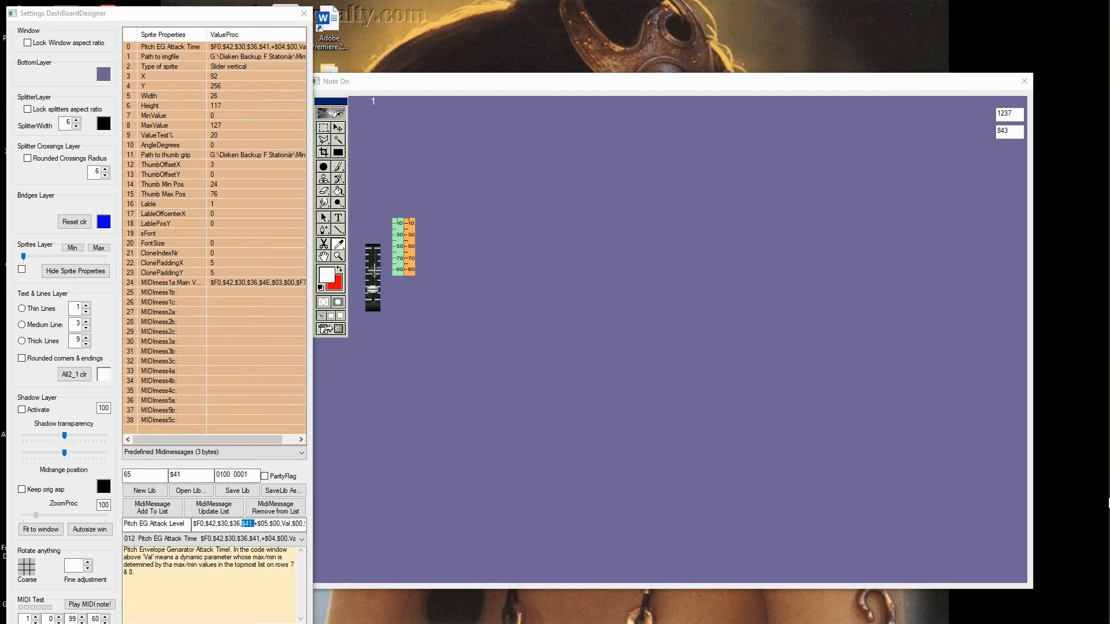
# Activate the Move tool for the dashboard sliders and update the Pitch EG StartLevel message in the library list
pyautogui.click(324, 151)
pyautogui.click(370, 262)
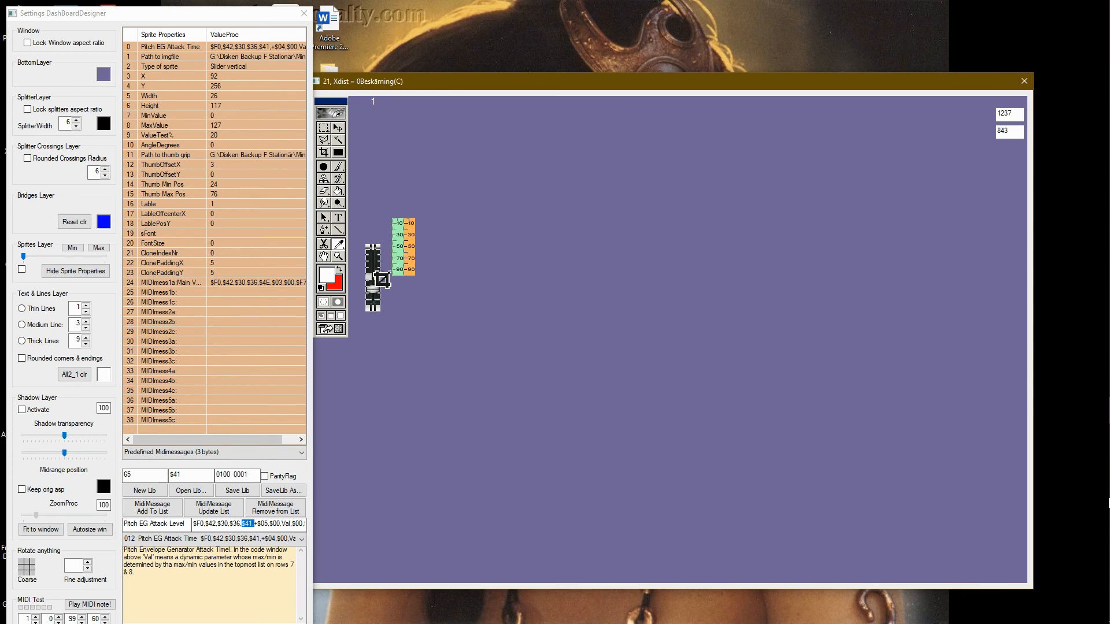
pyautogui.click(338, 127)
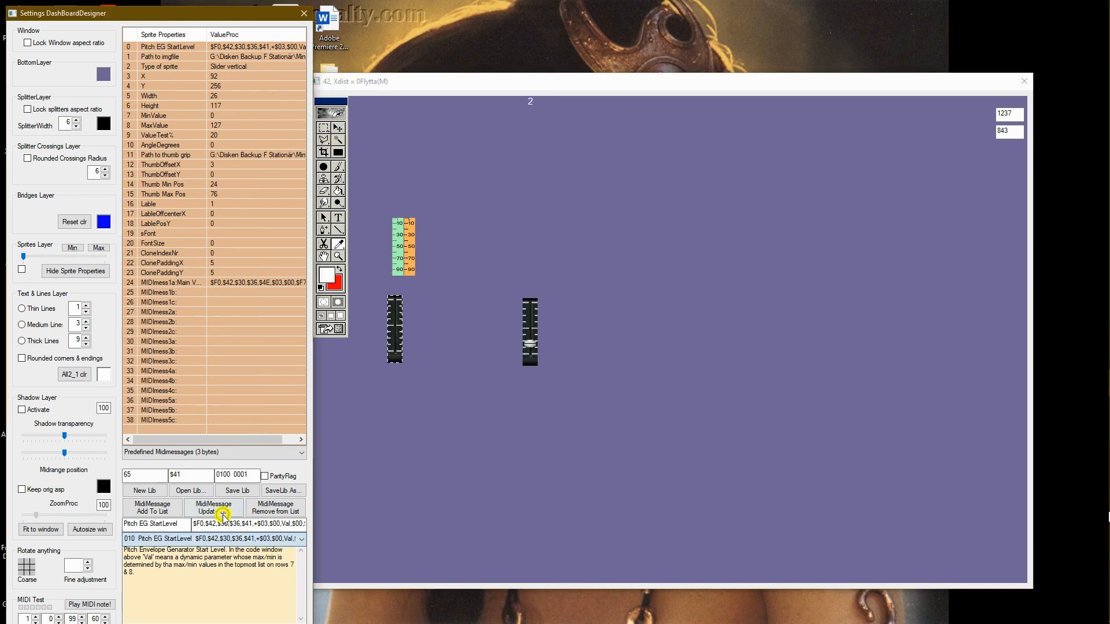
pyautogui.click(226, 508)
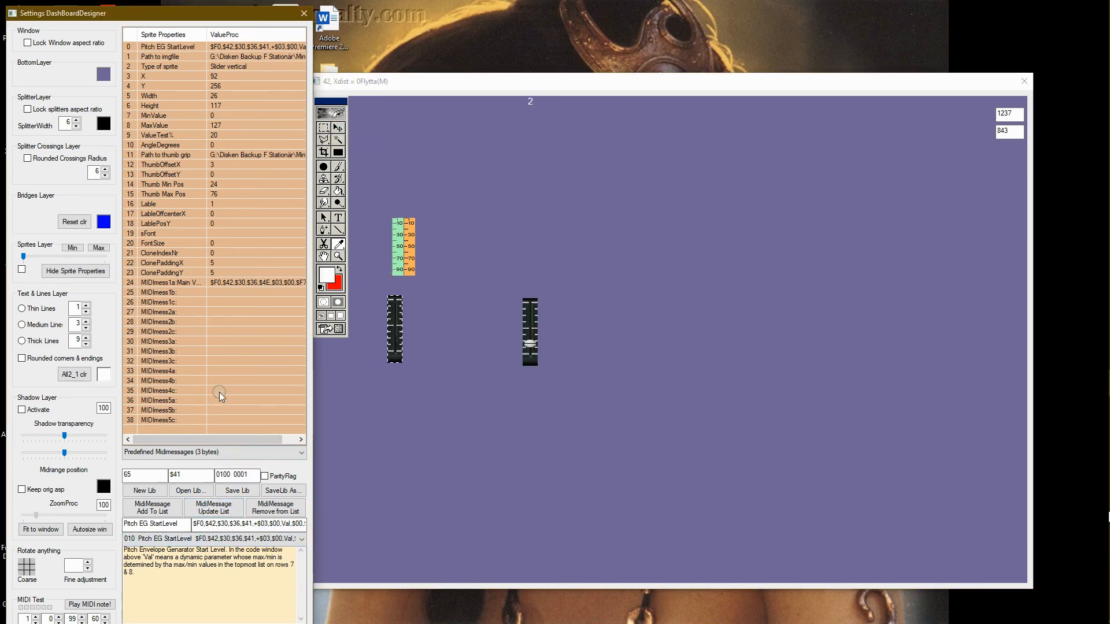
# Select the second slider on the dashboard and open its sprite properties
pyautogui.click(528, 322)
pyautogui.rightClick(529, 323)
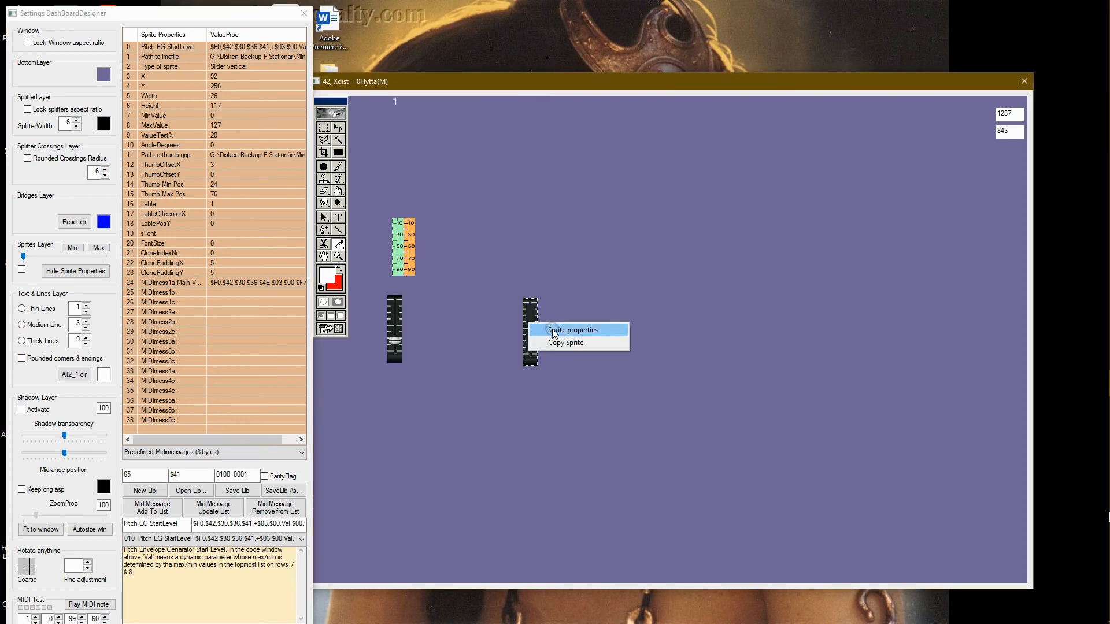
pyautogui.click(553, 331)
pyautogui.click(250, 229)
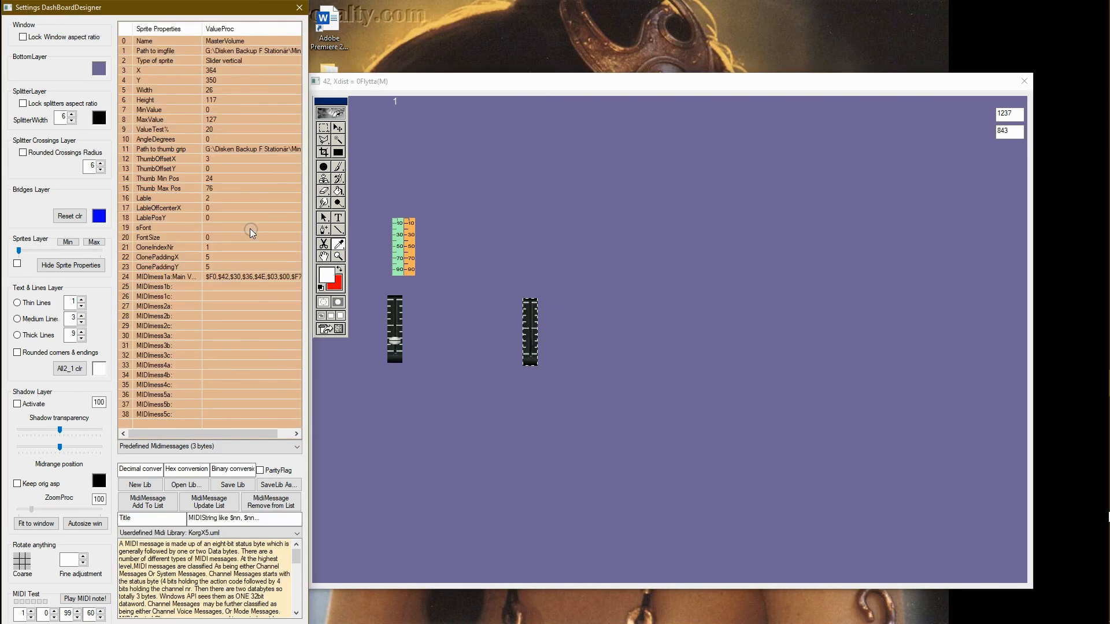
# Assign the Pitch EG Attack Time library message to the CloneIndexNr row of the second slider's properties
pyautogui.click(209, 197)
pyautogui.click(218, 250)
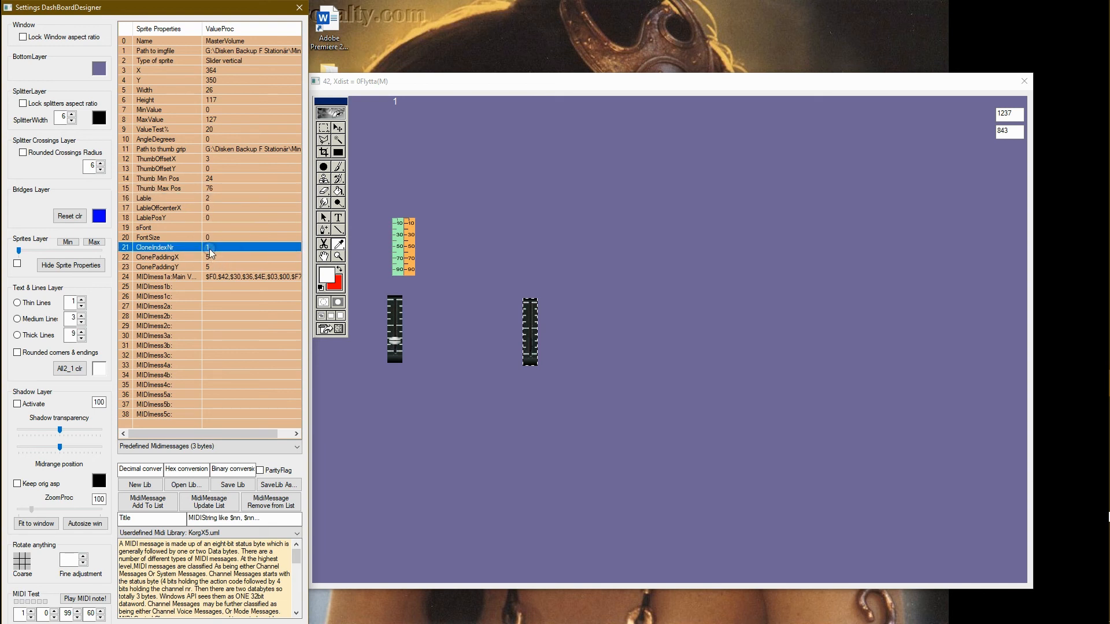
pyautogui.click(210, 243)
pyautogui.click(198, 471)
pyautogui.click(205, 533)
pyautogui.click(205, 533)
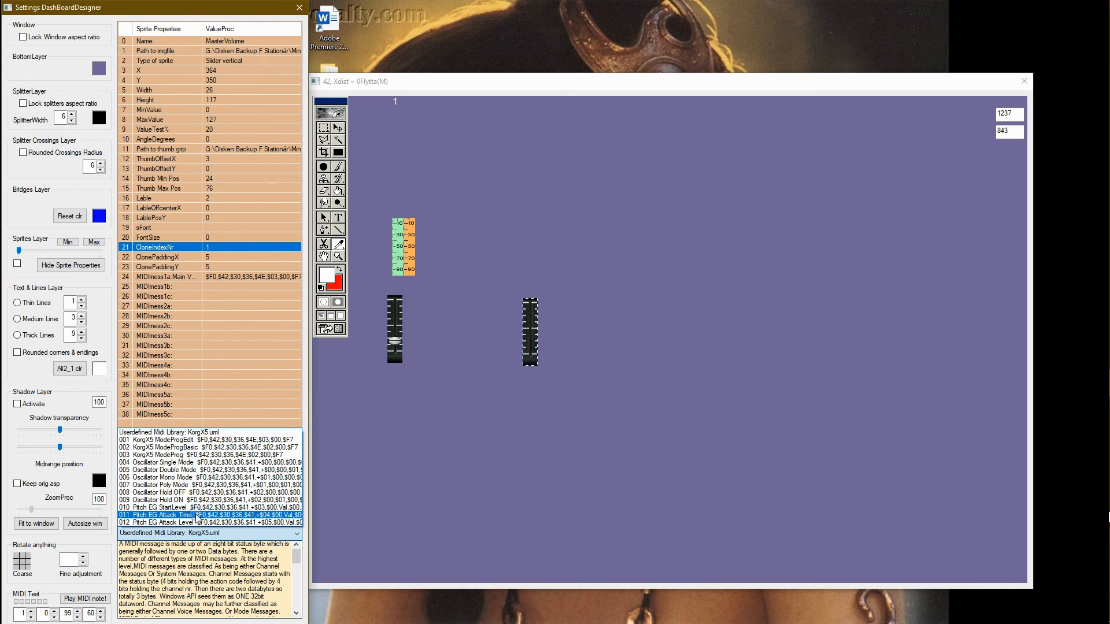
pyautogui.click(196, 517)
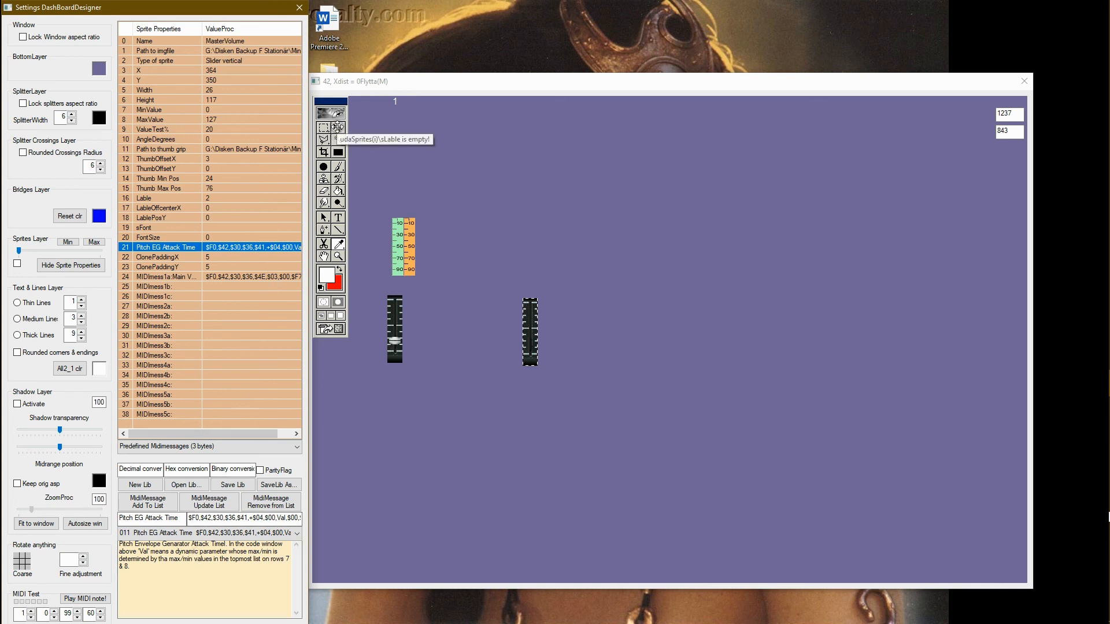
# Raise the second slider's test value to 80 %
pyautogui.click(338, 127)
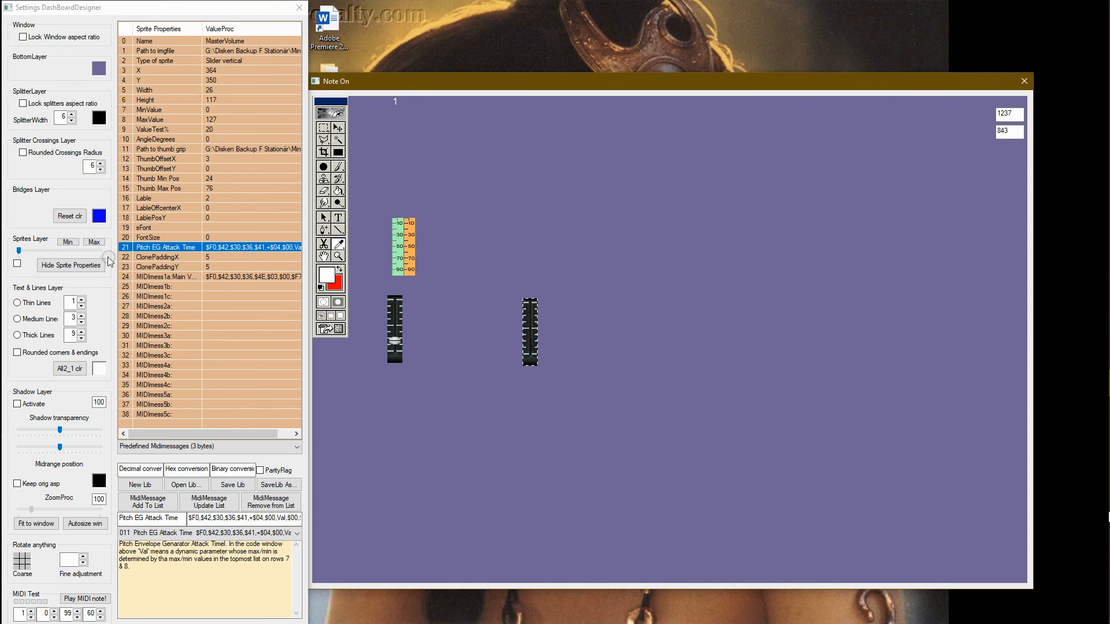
pyautogui.moveTo(18, 250); pyautogui.dragTo(84, 251)
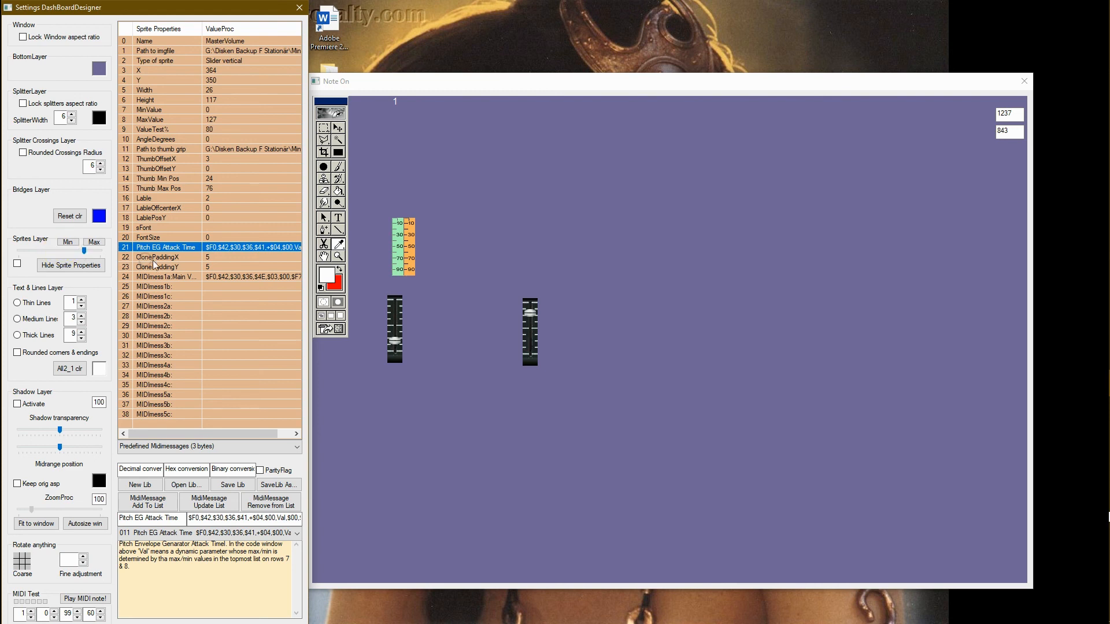
# Open the sprite properties of the first slider on the dashboard and vary its test value, finishing at 60 %
pyautogui.click(393, 314)
pyautogui.rightClick(394, 313)
pyautogui.click(411, 319)
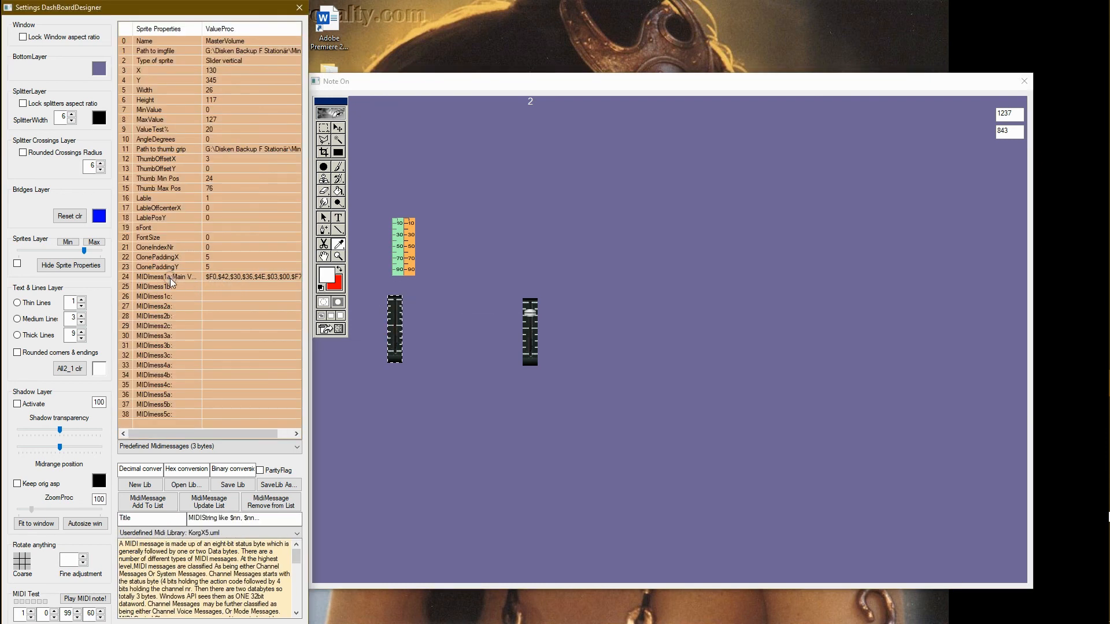
pyautogui.moveTo(84, 250); pyautogui.dragTo(38, 259)
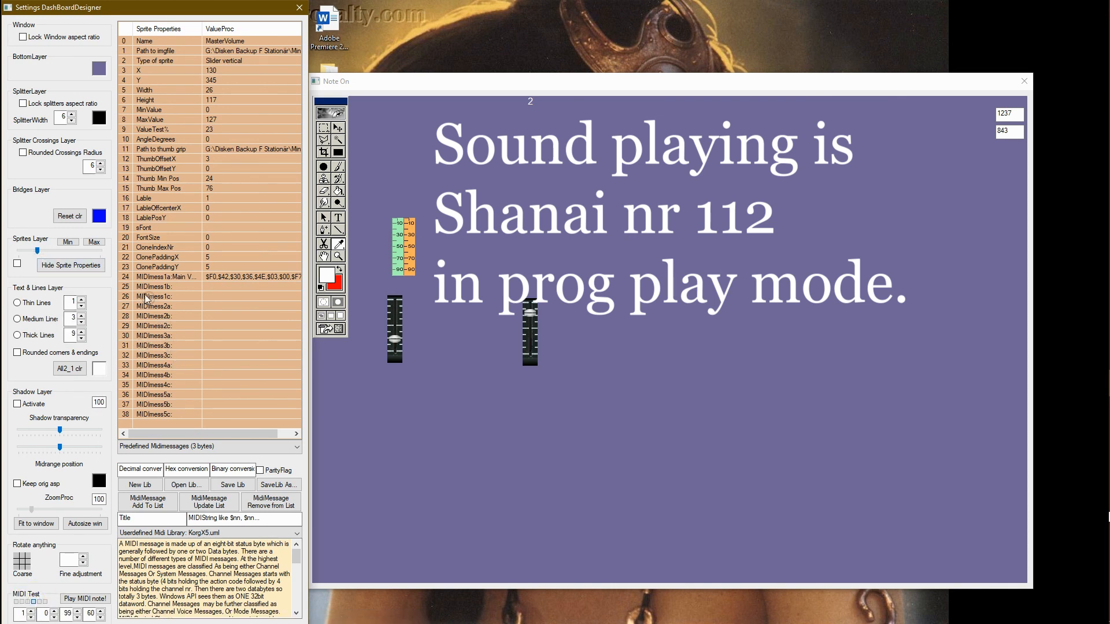
pyautogui.moveTo(38, 253)
pyautogui.mouseDown()
pyautogui.moveTo(89, 254)
pyautogui.moveTo(54, 258)
pyautogui.mouseUp()
pyautogui.moveTo(51, 257); pyautogui.dragTo(67, 257)
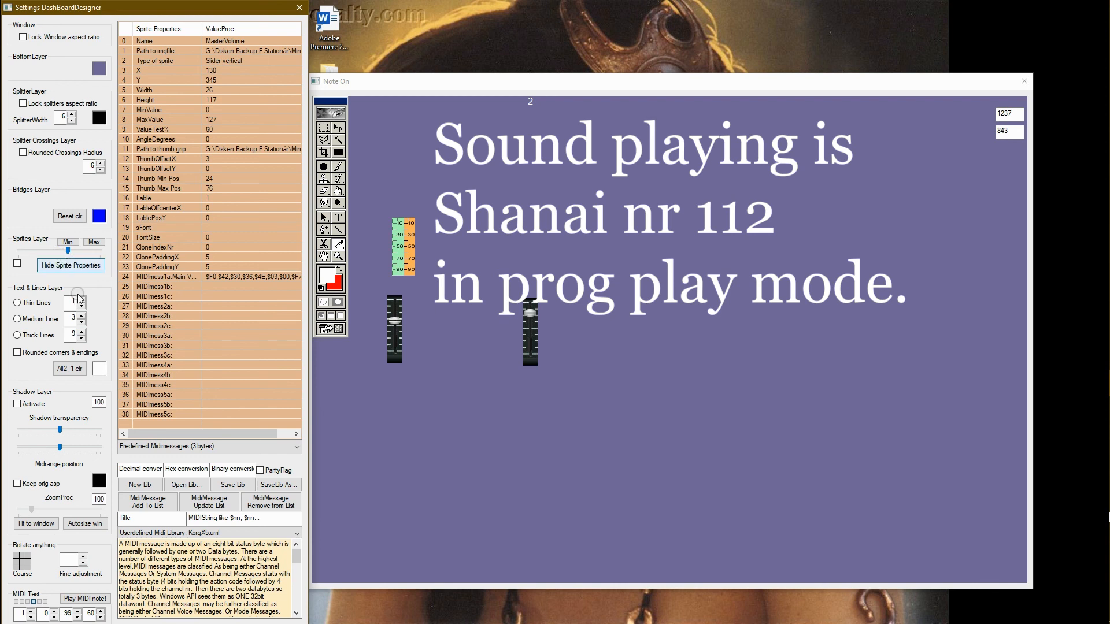
# Open the second dashboard slider's sprite properties and vary its test value to try out its MIDI message
pyautogui.click(528, 339)
pyautogui.rightClick(526, 334)
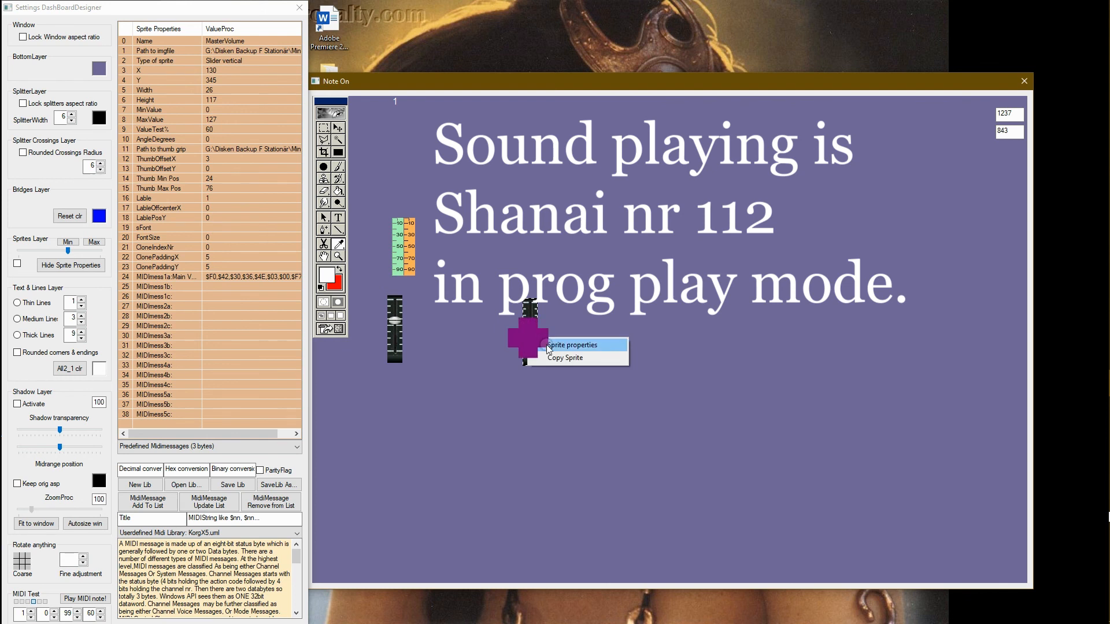
pyautogui.click(548, 347)
pyautogui.click(67, 251)
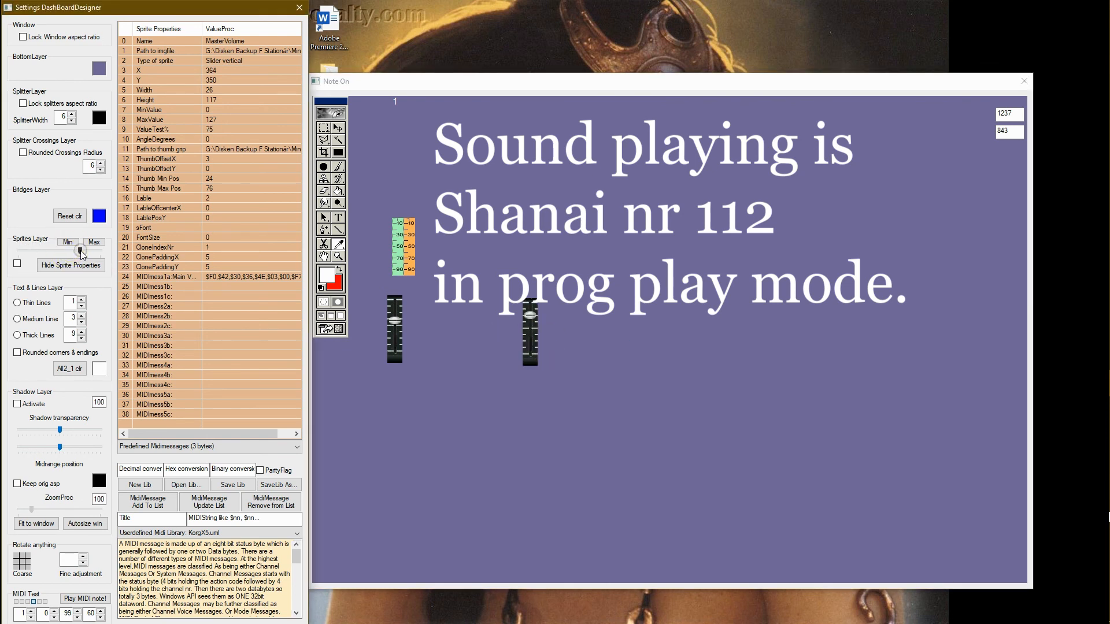
pyautogui.moveTo(67, 253); pyautogui.dragTo(57, 253)
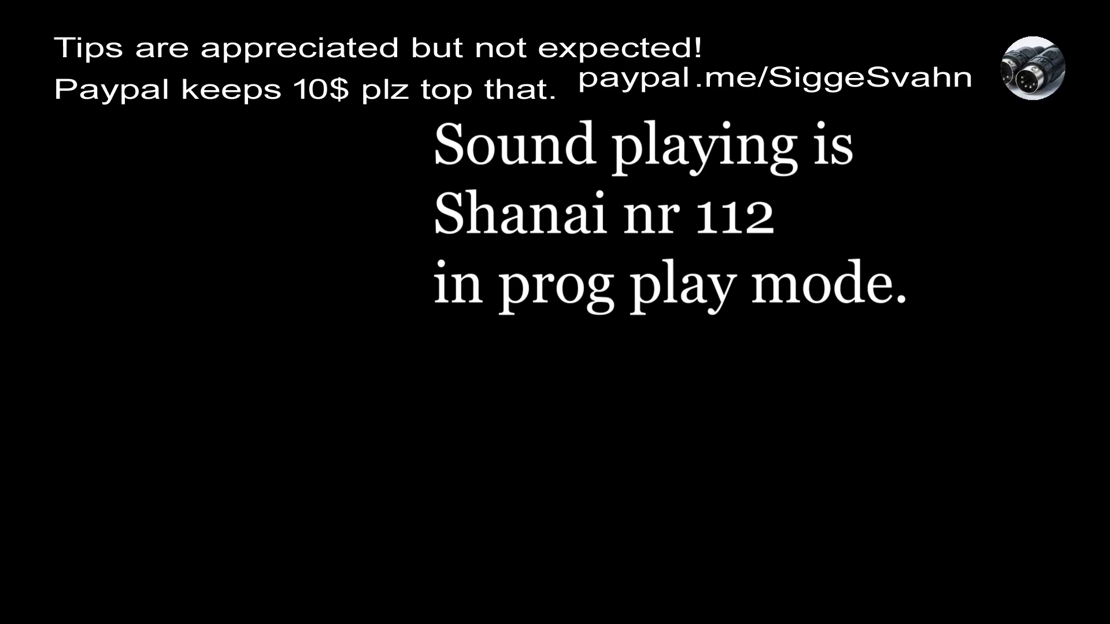